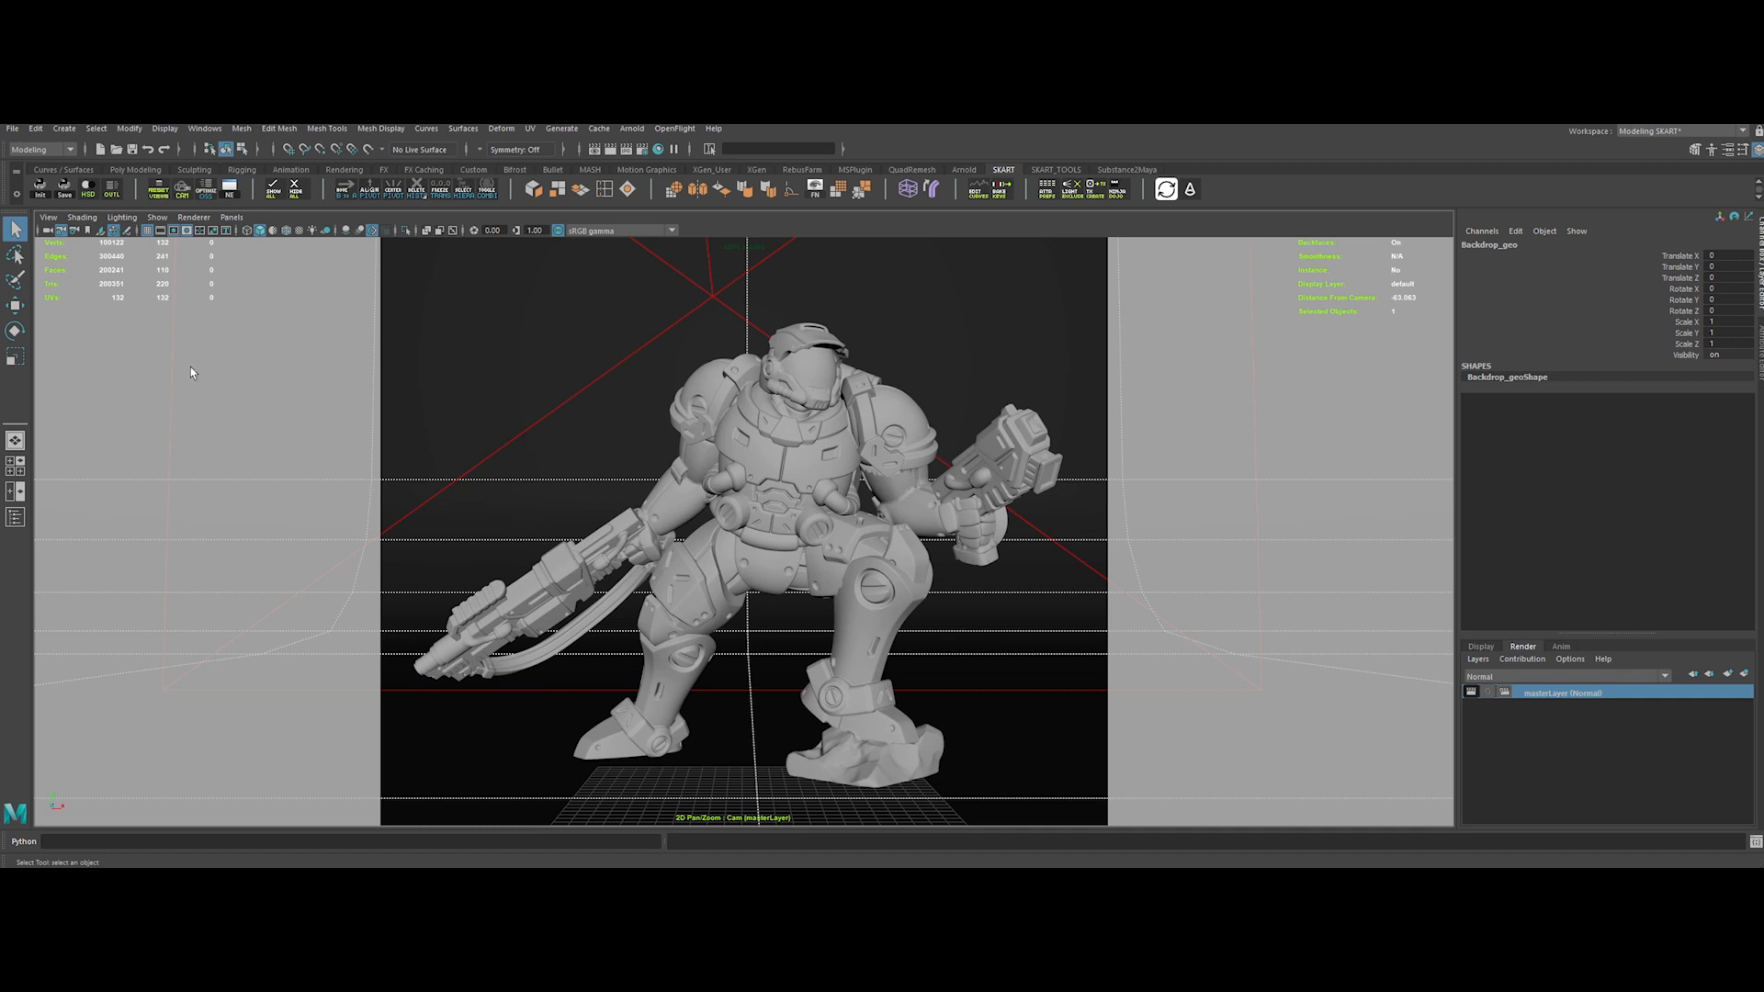
Open the Outliner, expand CAM_grp, LGT_grp and GEO_grp to inspect their contents, and clear the selection
{"action": "left_click", "coordinate": [111, 188]}
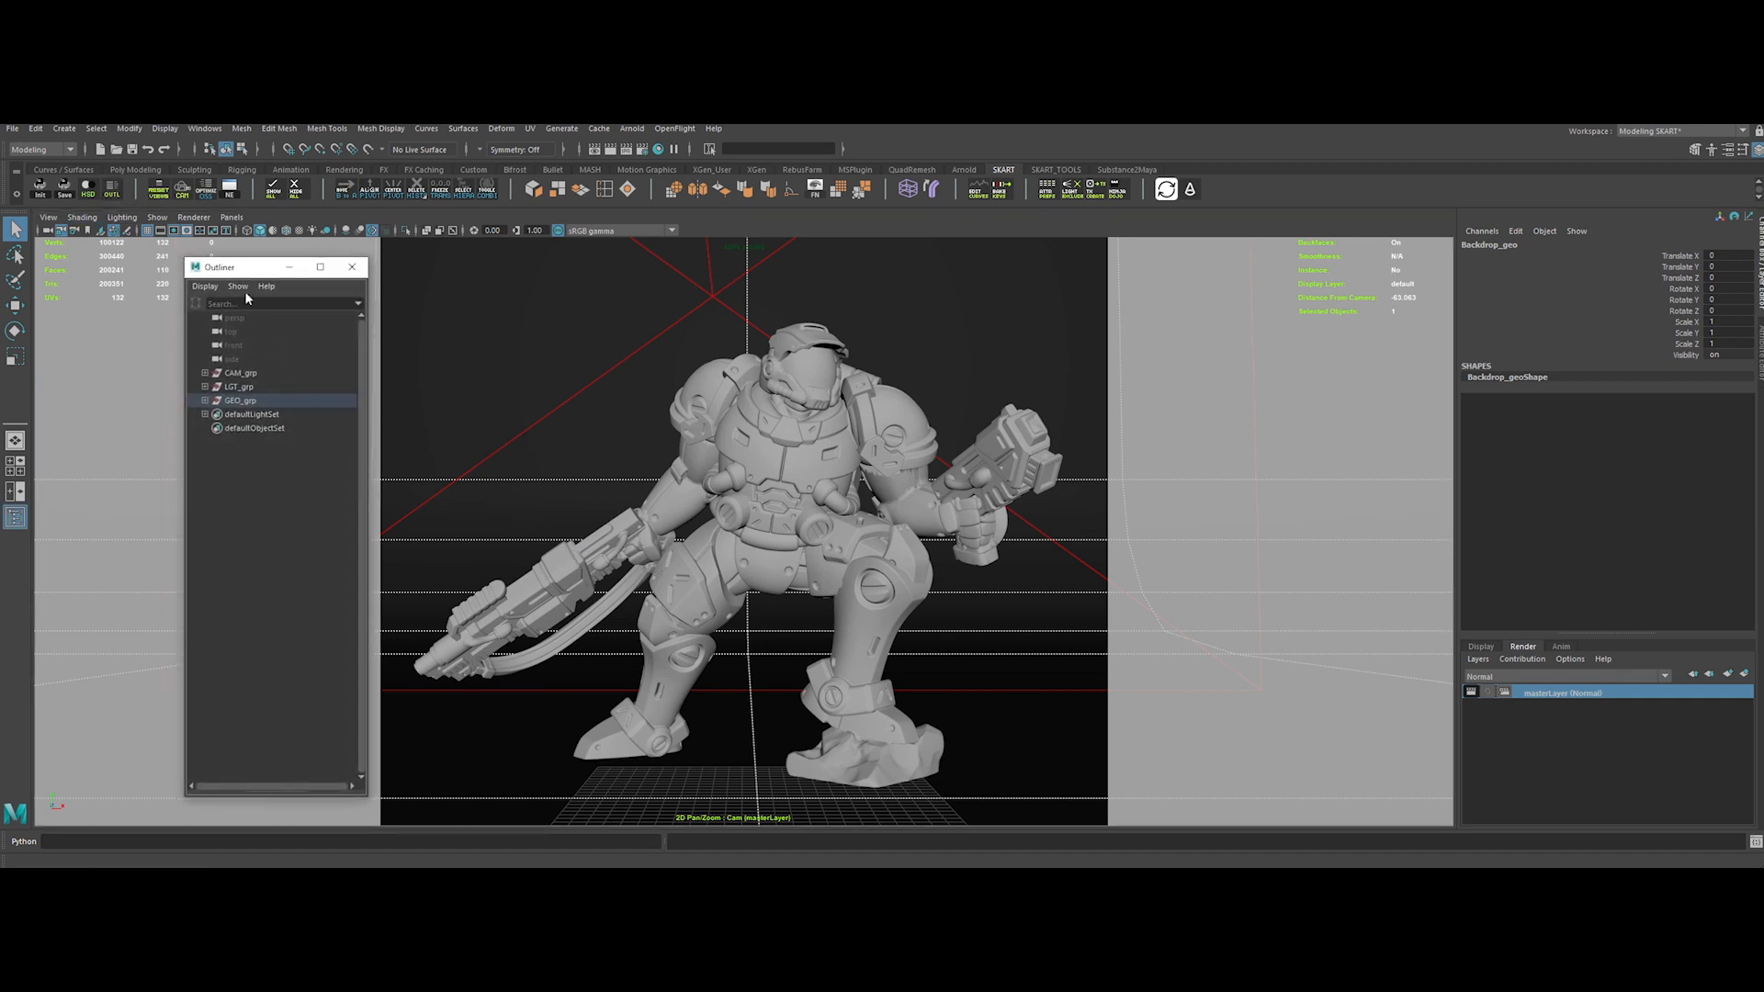
{"action": "left_click", "coordinate": [205, 373]}
{"action": "left_click", "coordinate": [205, 401]}
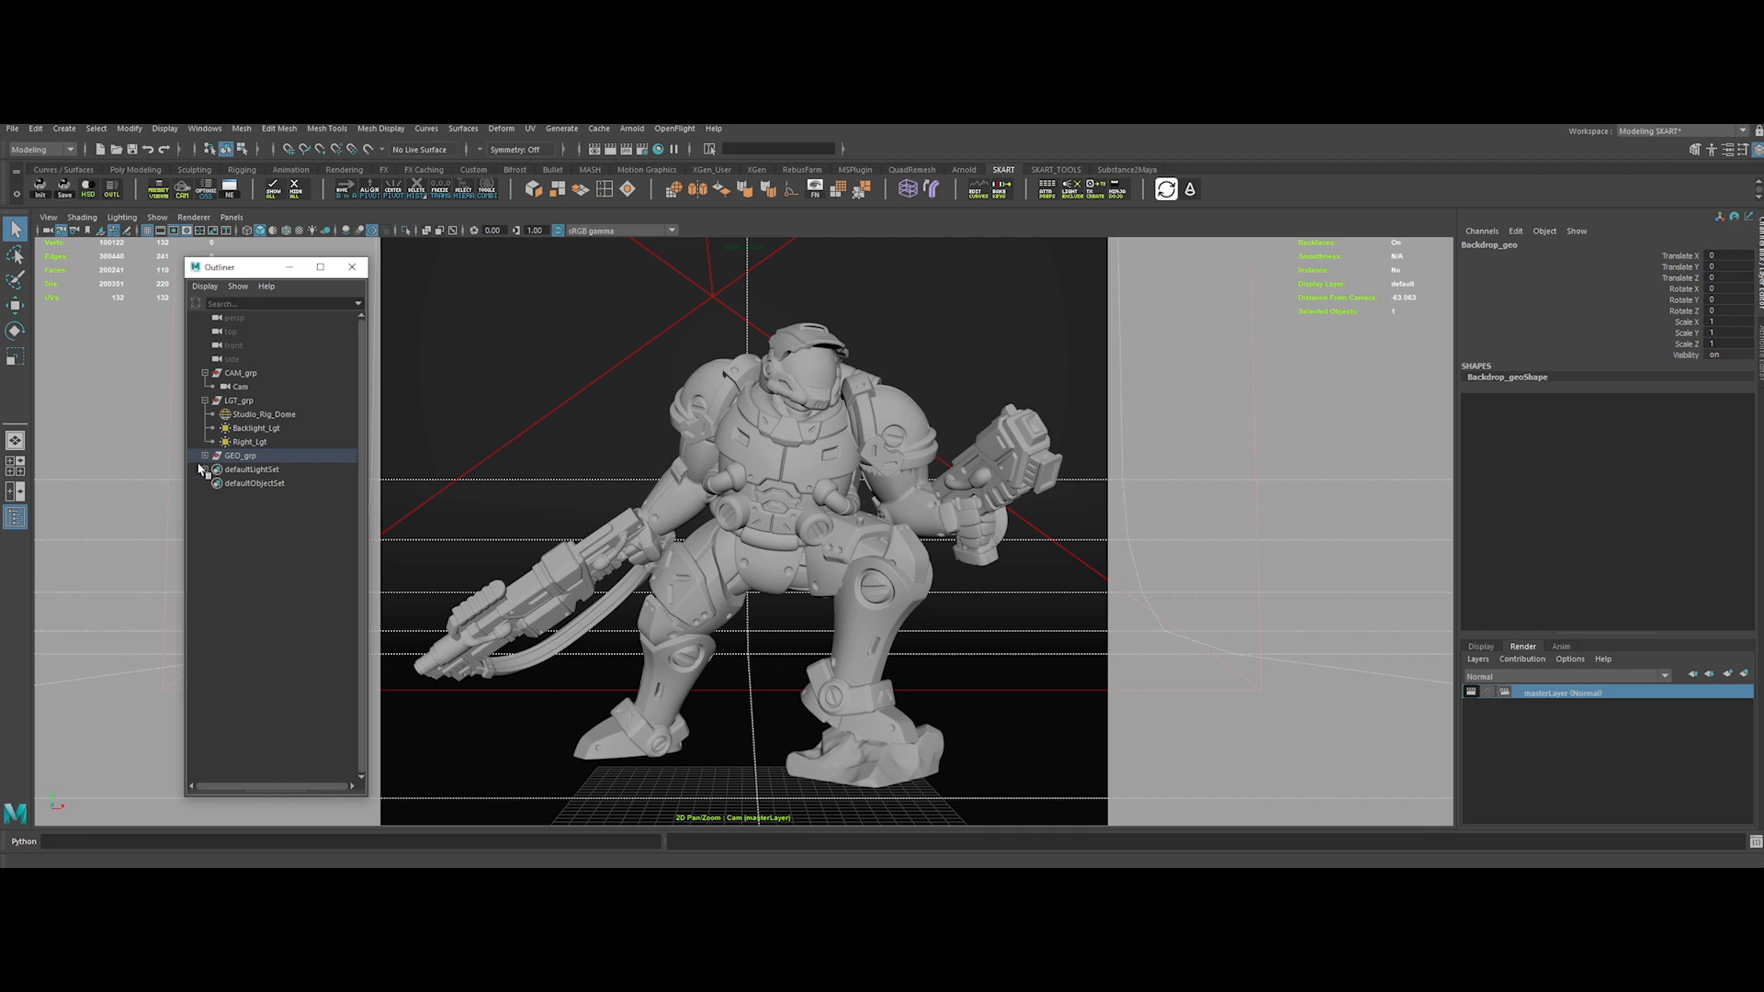
{"action": "left_click", "coordinate": [204, 456]}
{"action": "left_click", "coordinate": [244, 618]}
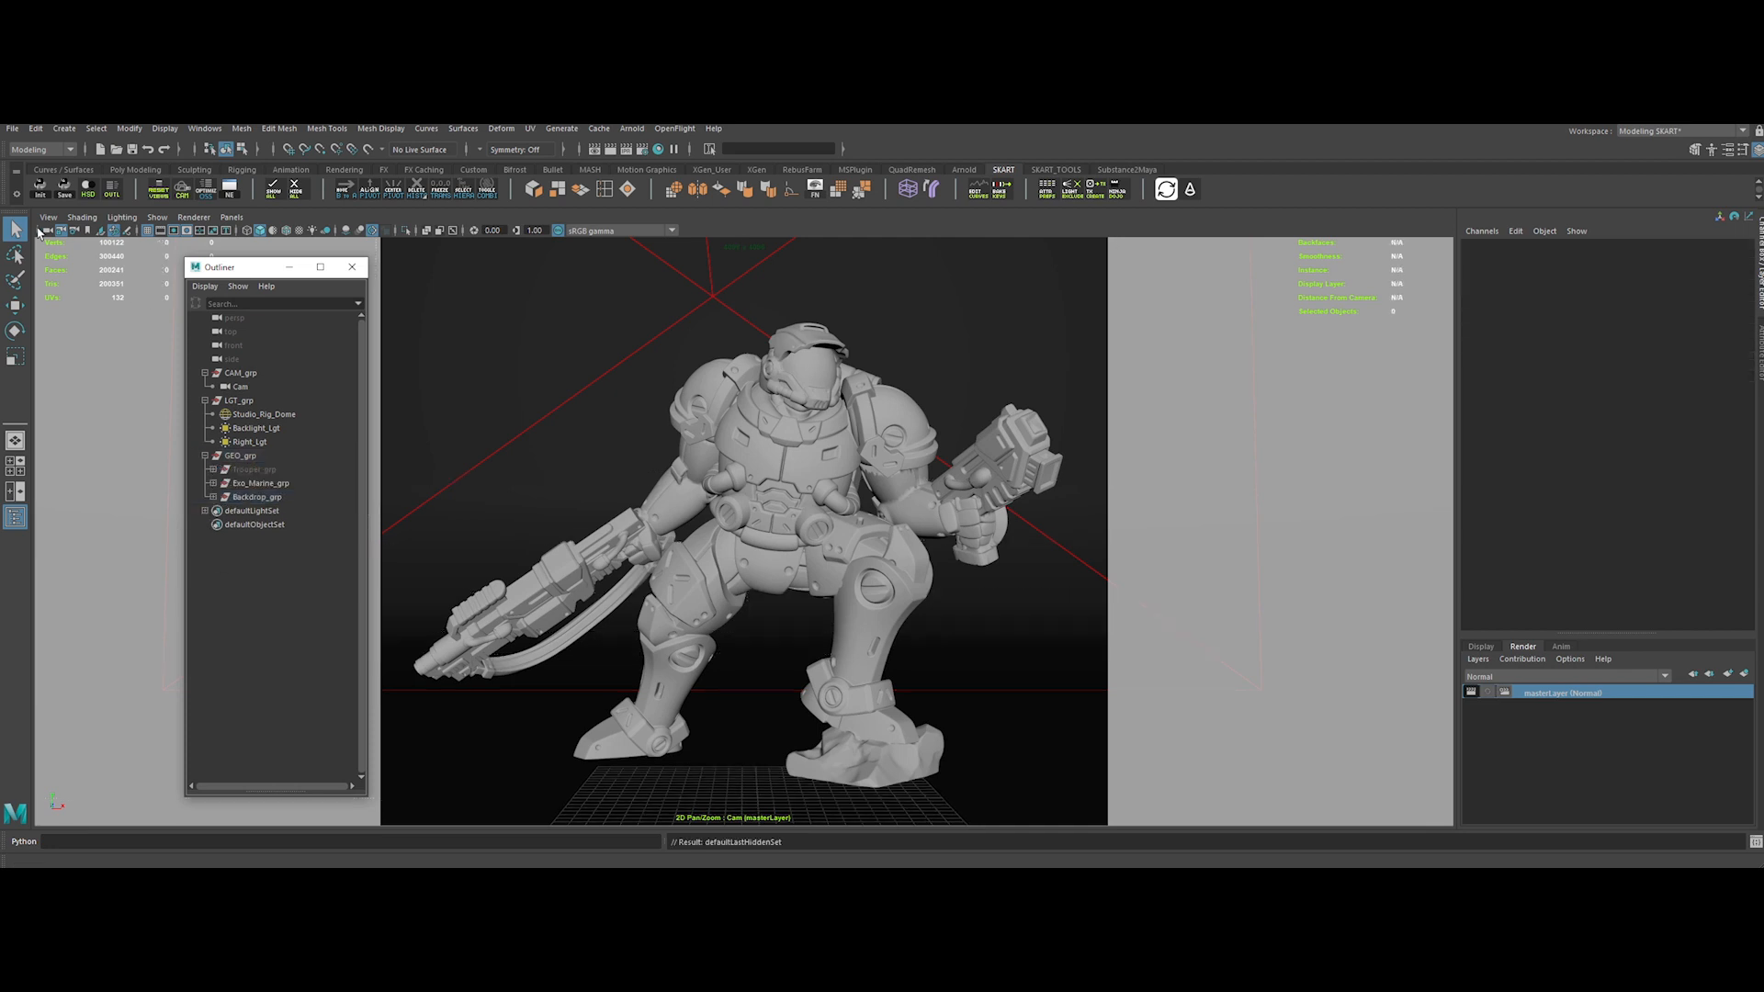
Look through the perspective camera and examine how the character, area lights and render camera are arranged
{"action": "right_click", "coordinate": [48, 230]}
{"action": "left_click", "coordinate": [81, 268]}
{"action": "scroll", "coordinate": [737, 513], "scroll_direction": "down", "scroll_amount": 3}
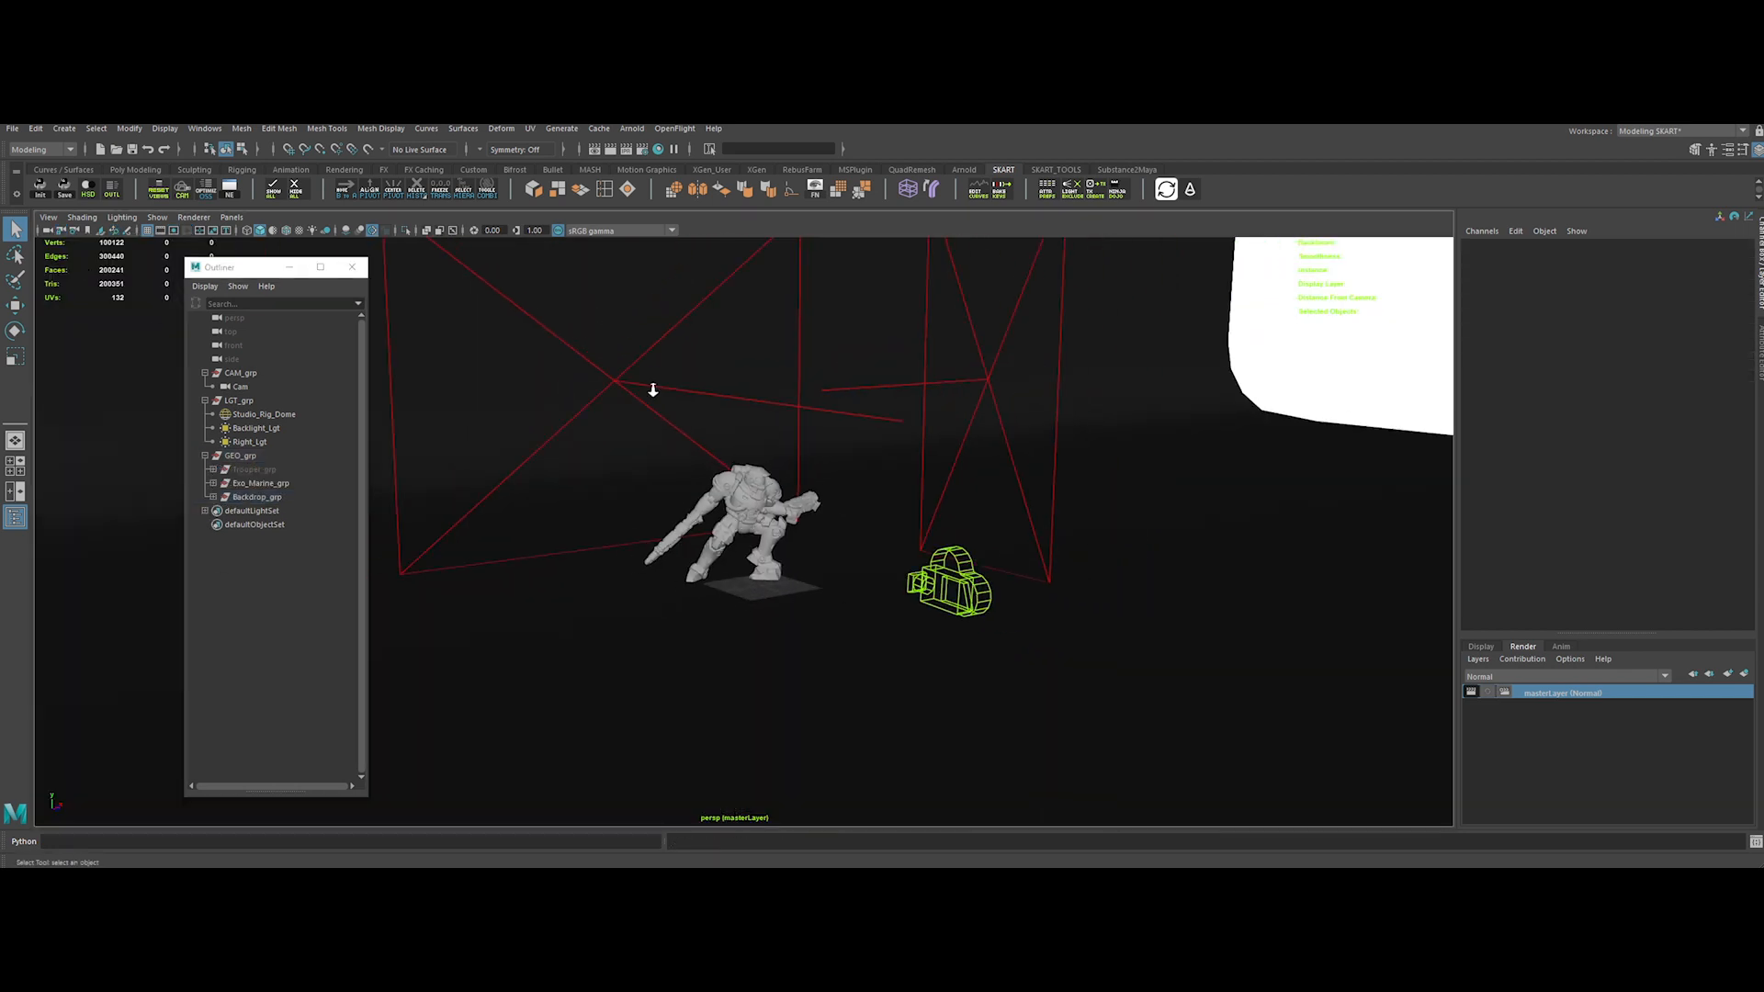
{"action": "right_click_drag", "start_coordinate": [738, 513], "coordinate": [552, 279], "text": "alt"}
{"action": "right_click_drag", "start_coordinate": [790, 570], "coordinate": [660, 426], "text": "alt"}
{"action": "left_click_drag", "start_coordinate": [785, 472], "coordinate": [795, 528], "text": "alt"}
{"action": "right_click_drag", "start_coordinate": [795, 529], "coordinate": [992, 735], "text": "alt"}
{"action": "right_click_drag", "start_coordinate": [578, 395], "coordinate": [644, 457], "text": "alt"}
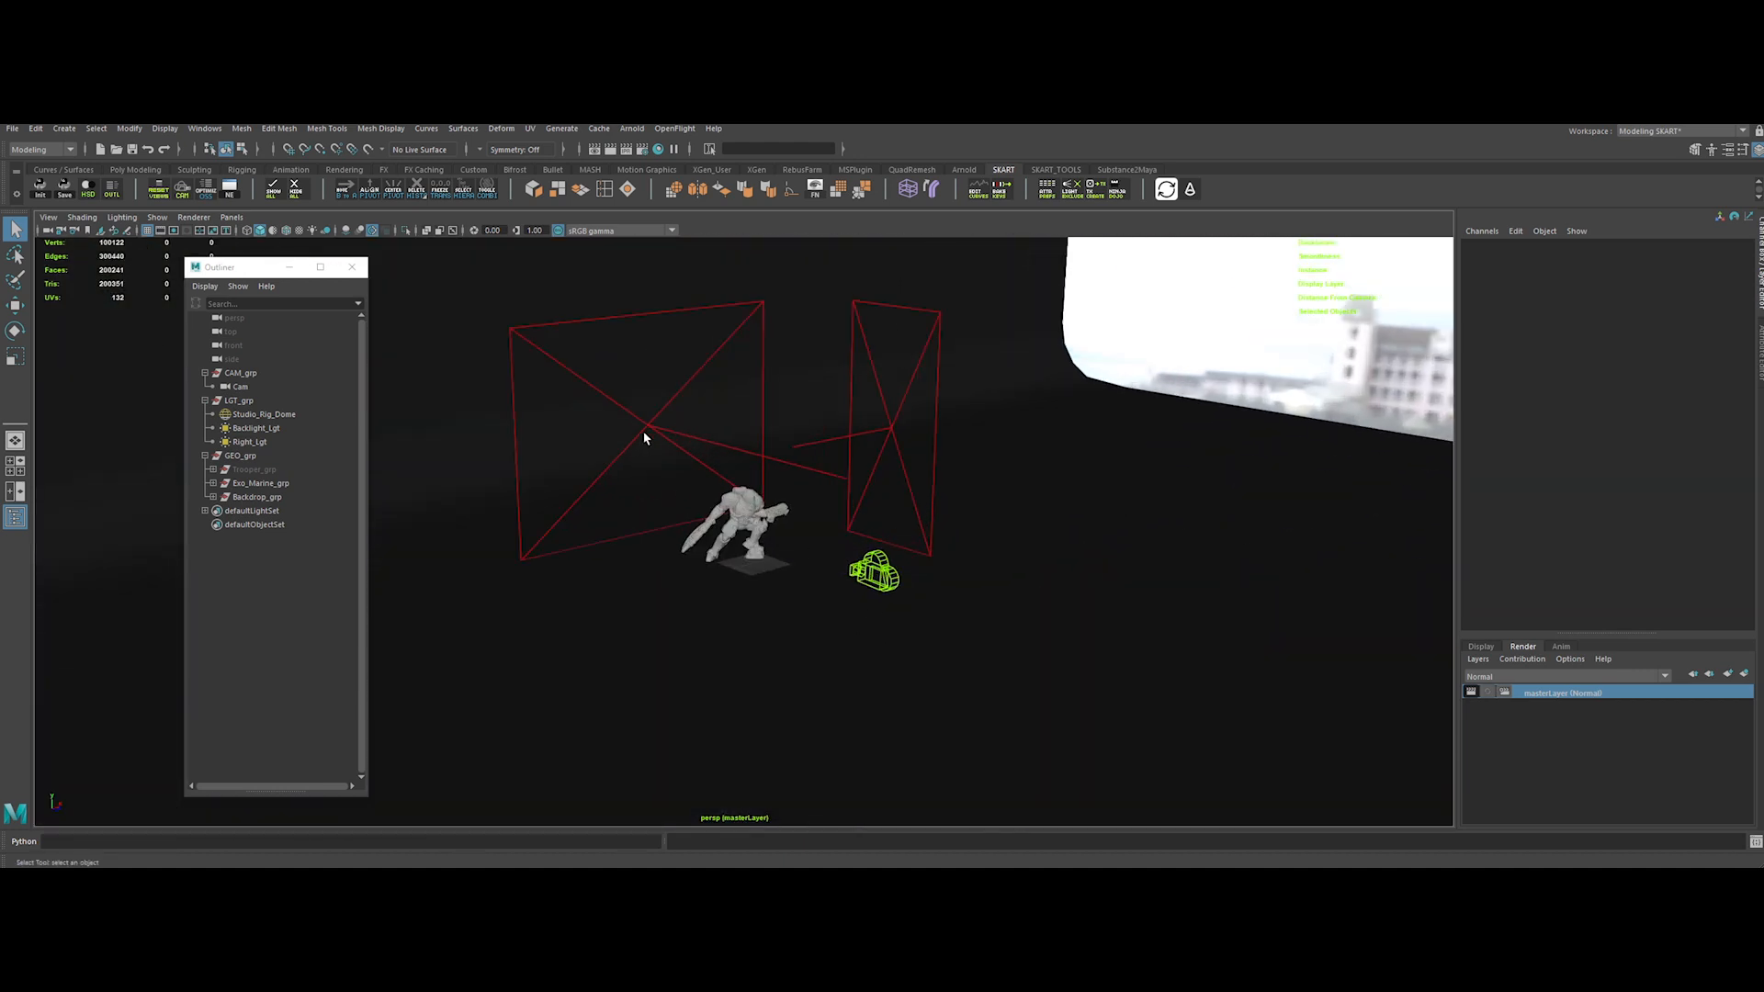
Select Backlight_Lgt, show the Attribute Editor, and inspect the attributes and placement of Right_Lgt
{"action": "left_click", "coordinate": [658, 452]}
{"action": "left_click_drag", "start_coordinate": [660, 450], "coordinate": [697, 488], "text": "alt"}
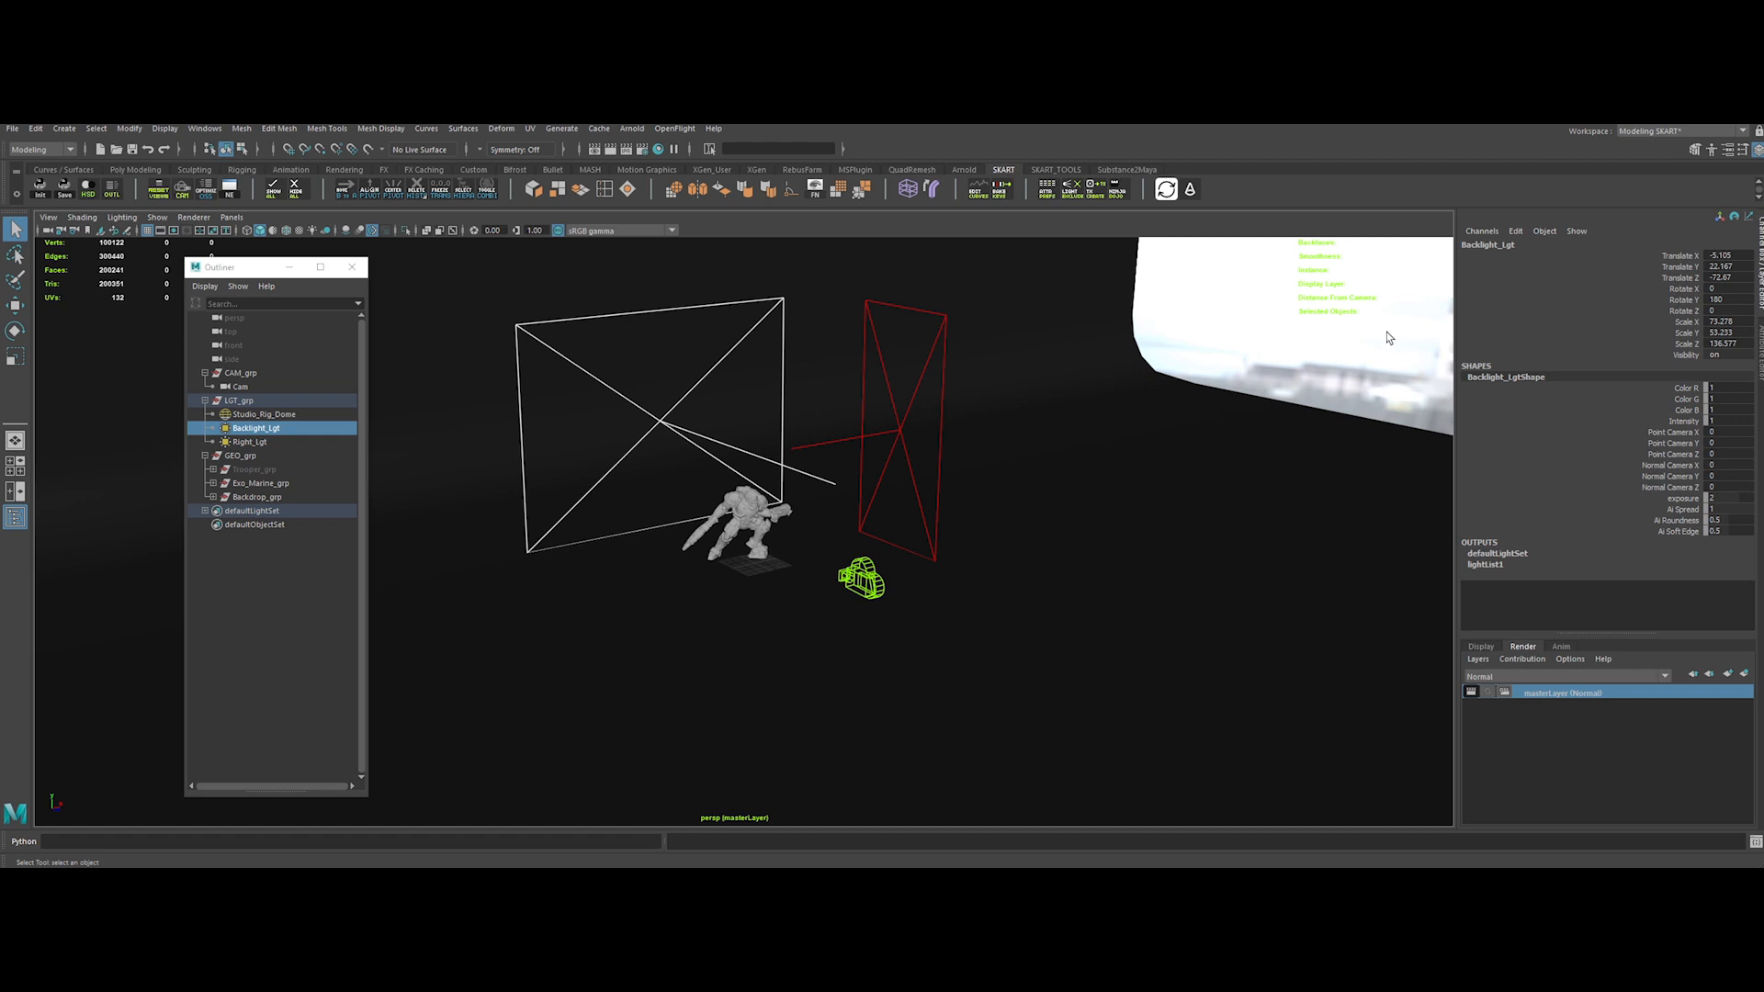
{"action": "left_click", "coordinate": [1760, 342]}
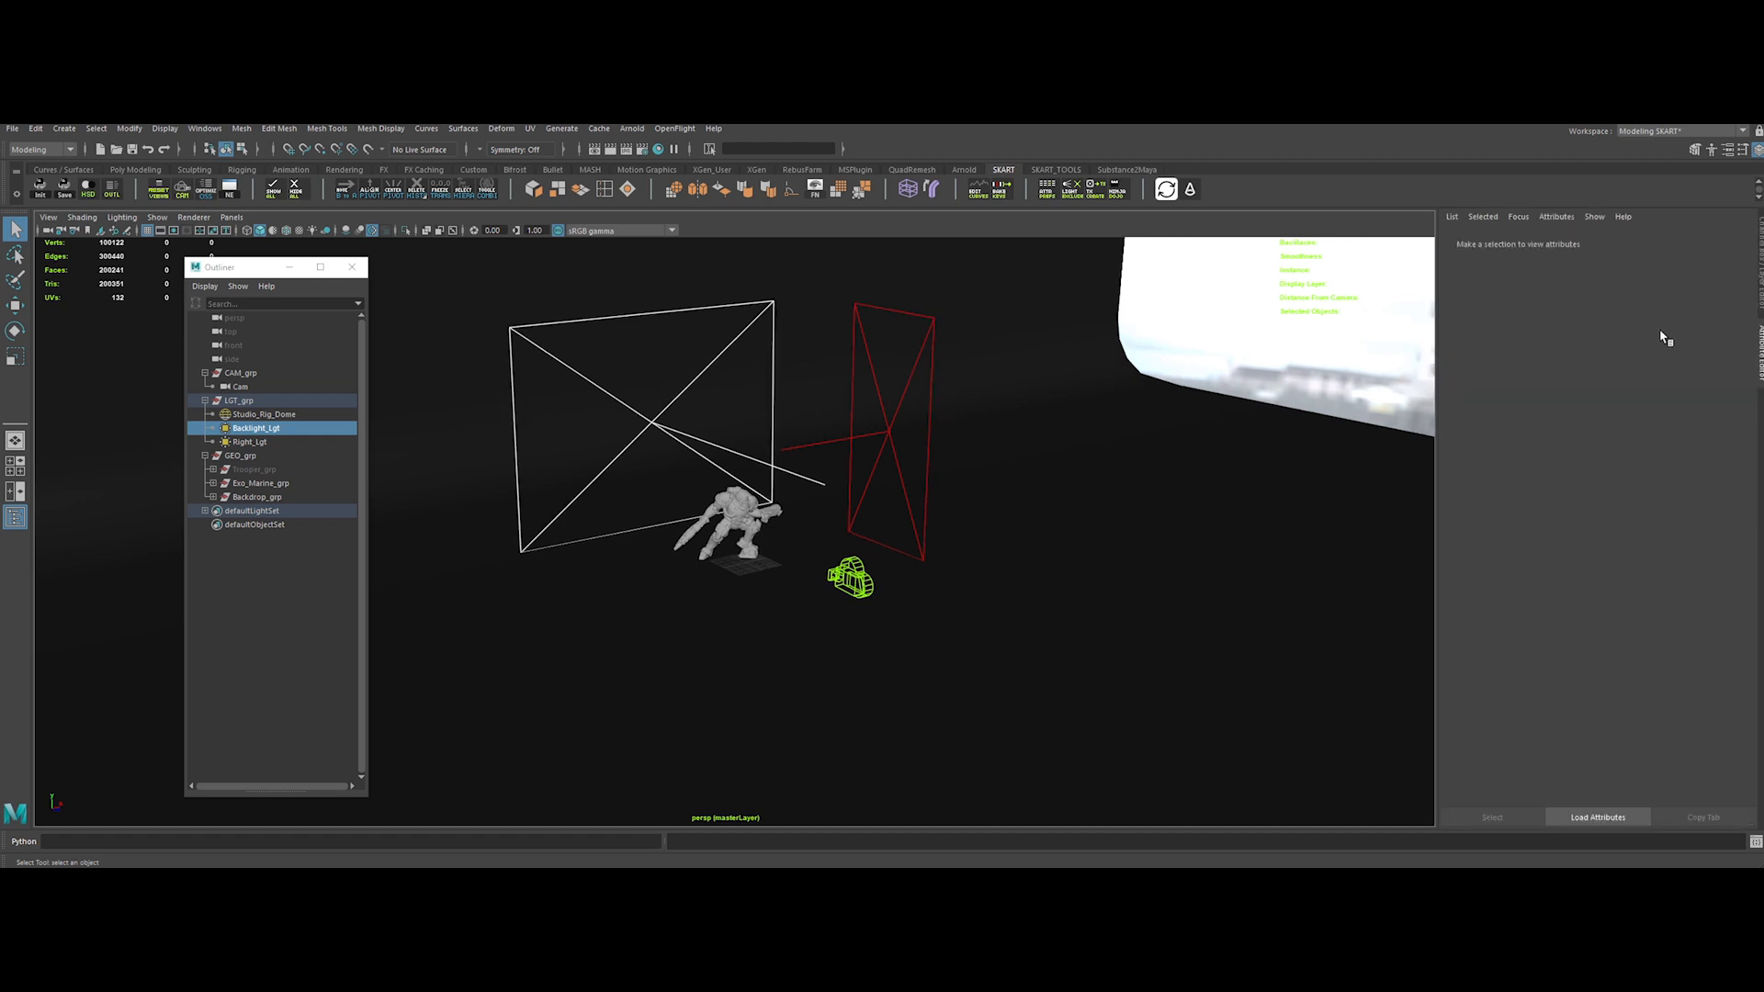
{"action": "left_click", "coordinate": [886, 432]}
{"action": "left_click_drag", "start_coordinate": [877, 437], "coordinate": [841, 439], "text": "alt"}
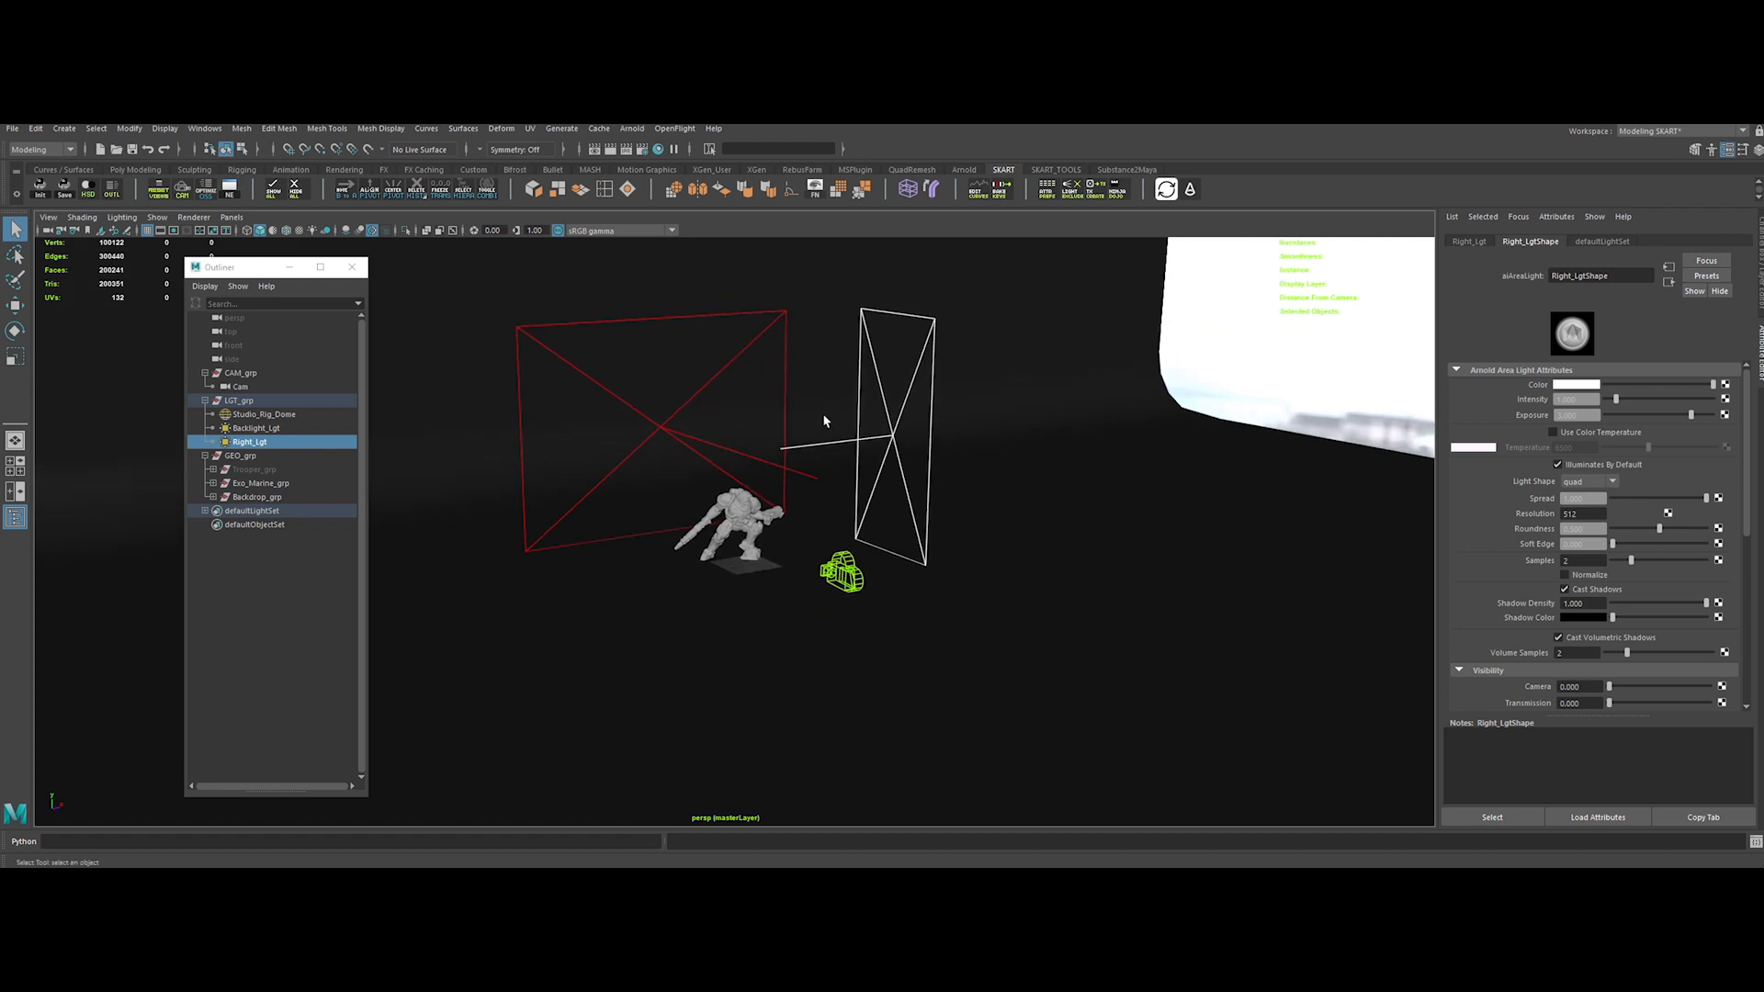
{"action": "right_click_drag", "start_coordinate": [841, 439], "coordinate": [898, 504], "text": "alt"}
{"action": "middle_click_drag", "start_coordinate": [882, 434], "coordinate": [937, 511], "text": "alt"}
{"action": "left_click_drag", "start_coordinate": [937, 511], "coordinate": [890, 499], "text": "alt"}
Frame the Exo_Marine mesh and examine its shape and topology with wireframe displayed over the shading
{"action": "left_click", "coordinate": [788, 618]}
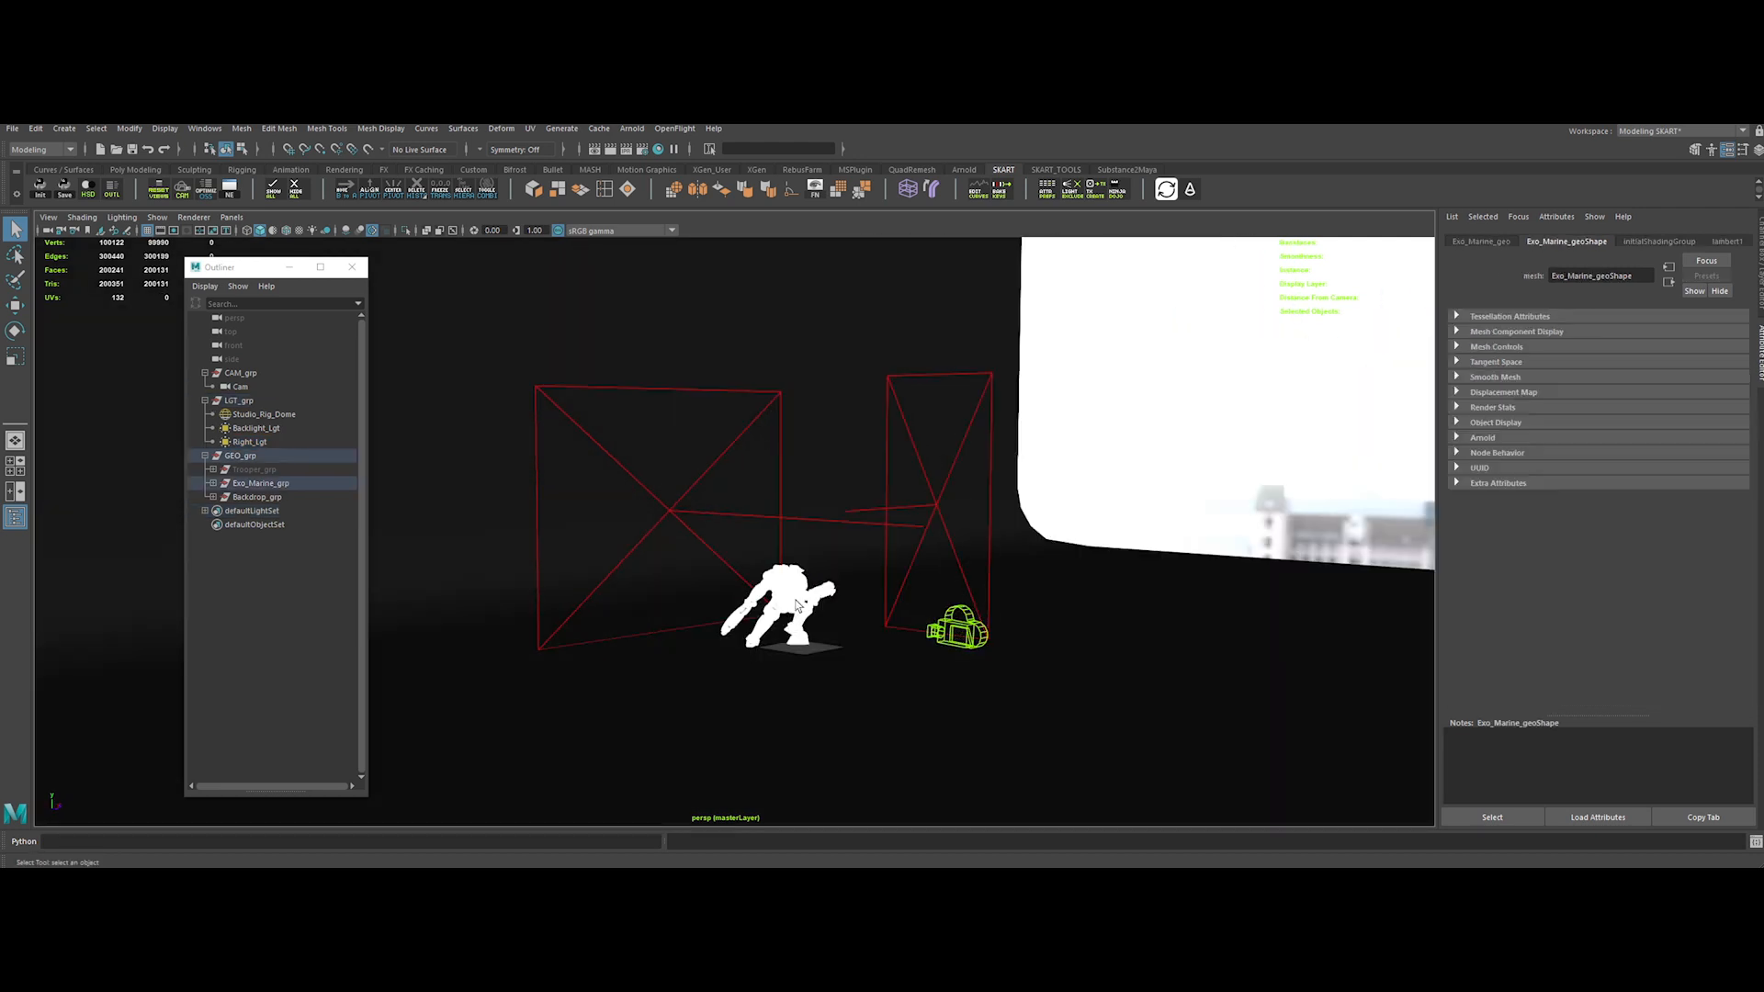
{"action": "key", "text": "f"}
{"action": "left_click", "coordinate": [761, 637]}
{"action": "right_click_drag", "start_coordinate": [761, 637], "coordinate": [809, 588], "text": "alt"}
{"action": "left_click_drag", "start_coordinate": [772, 515], "coordinate": [588, 480], "text": "alt"}
{"action": "key", "text": "alt+5"}
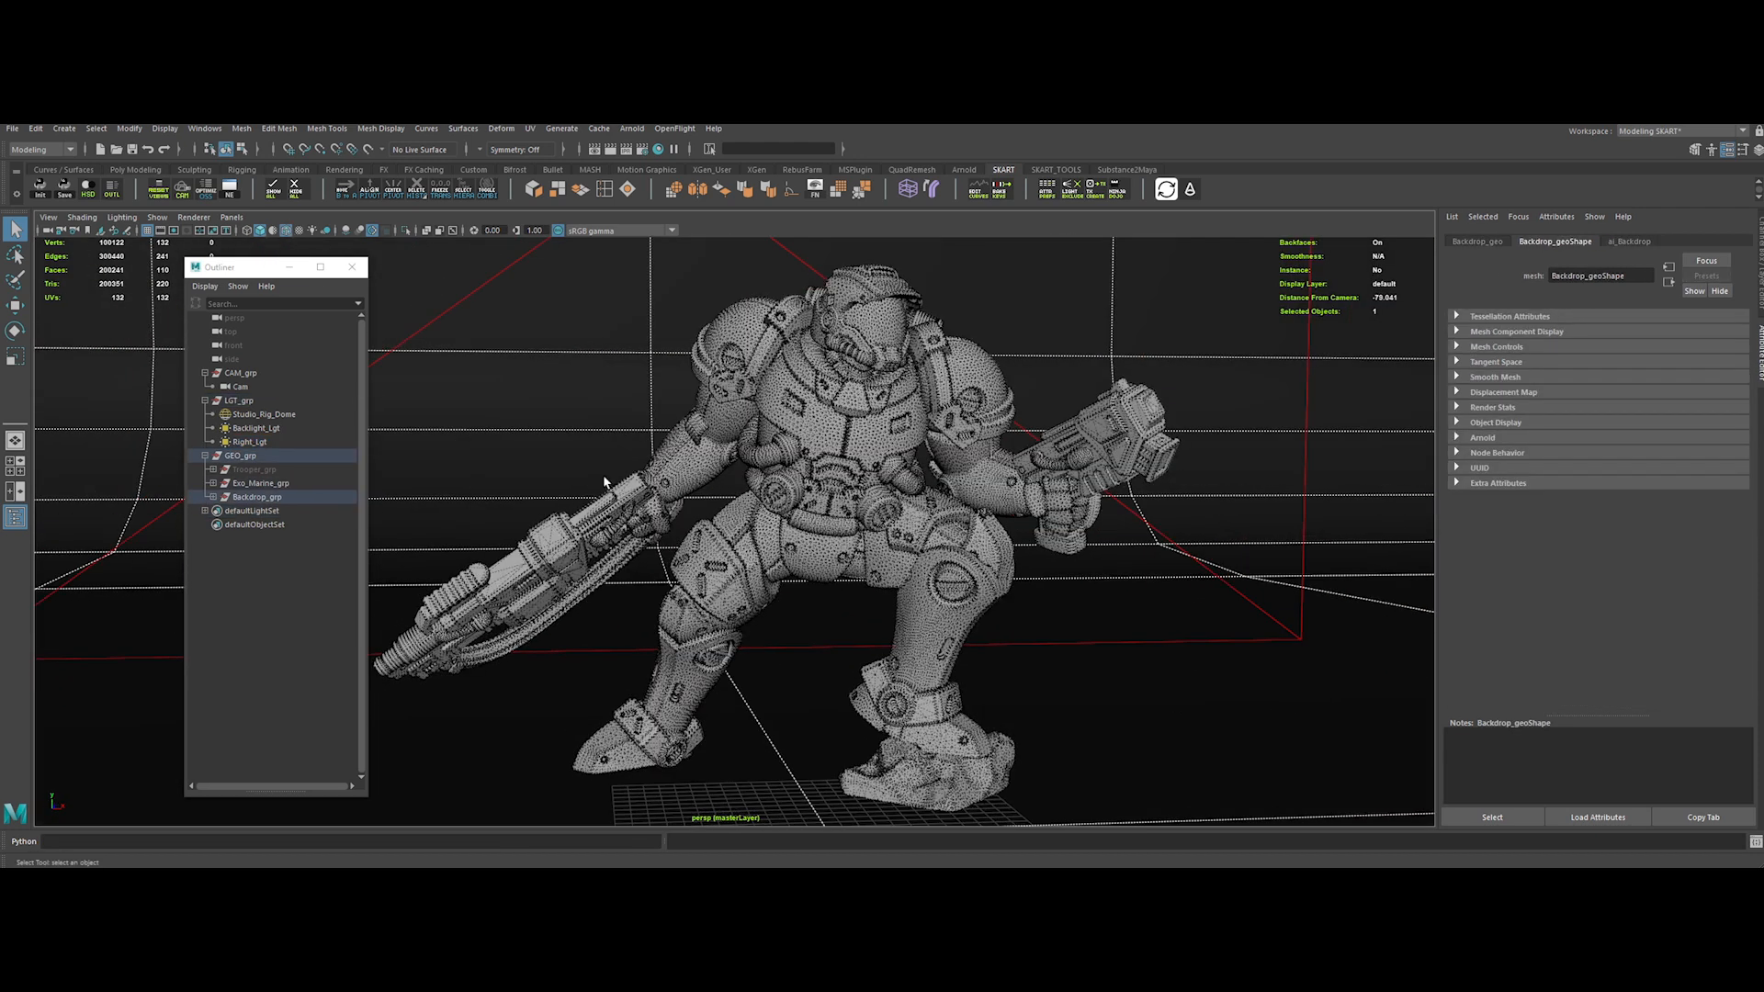
{"action": "left_click_drag", "start_coordinate": [723, 474], "coordinate": [790, 496], "text": "alt"}
{"action": "right_click_drag", "start_coordinate": [1044, 686], "coordinate": [992, 625], "text": "alt"}
{"action": "left_click_drag", "start_coordinate": [791, 496], "coordinate": [1026, 479], "text": "alt"}
{"action": "right_click_drag", "start_coordinate": [1027, 480], "coordinate": [919, 432], "text": "alt"}
{"action": "left_click_drag", "start_coordinate": [1139, 497], "coordinate": [982, 453], "text": "alt"}
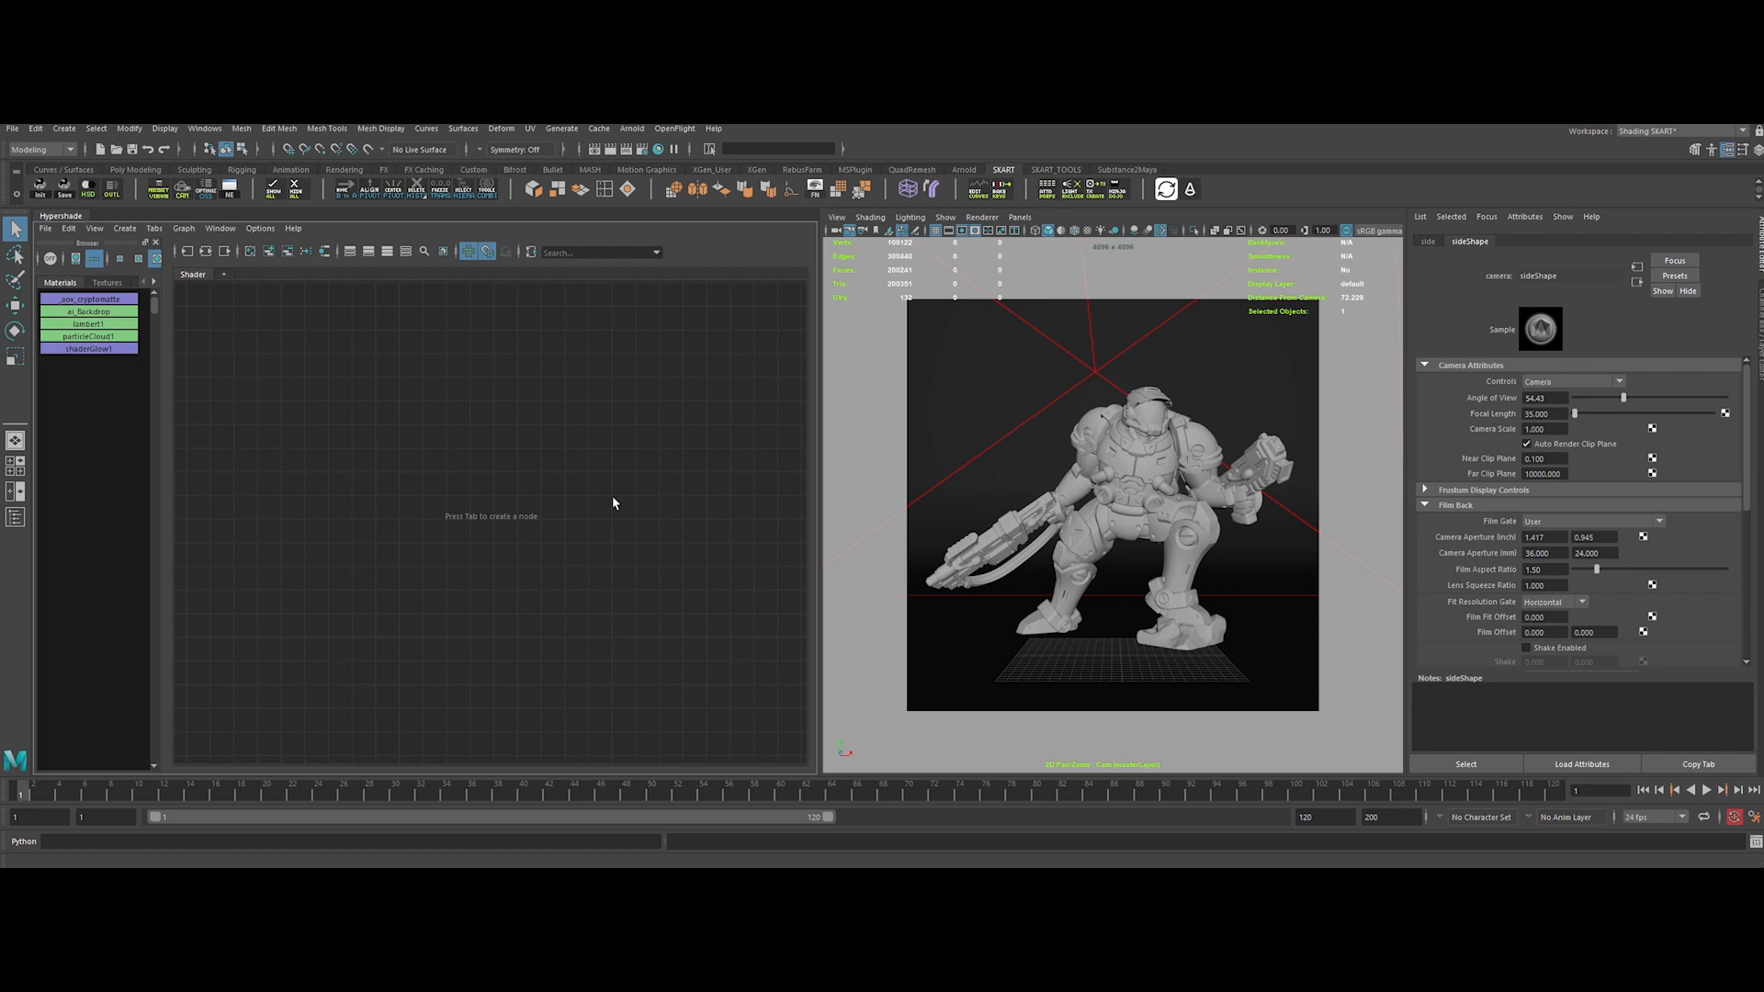
Create an aiStandardSurface material in the Hypershade and name it ai_Realistic_Plastic
{"action": "key", "text": "Tab"}
{"action": "type", "text": "aistan"}
{"action": "key", "text": "Down"}
{"action": "key", "text": "Down"}
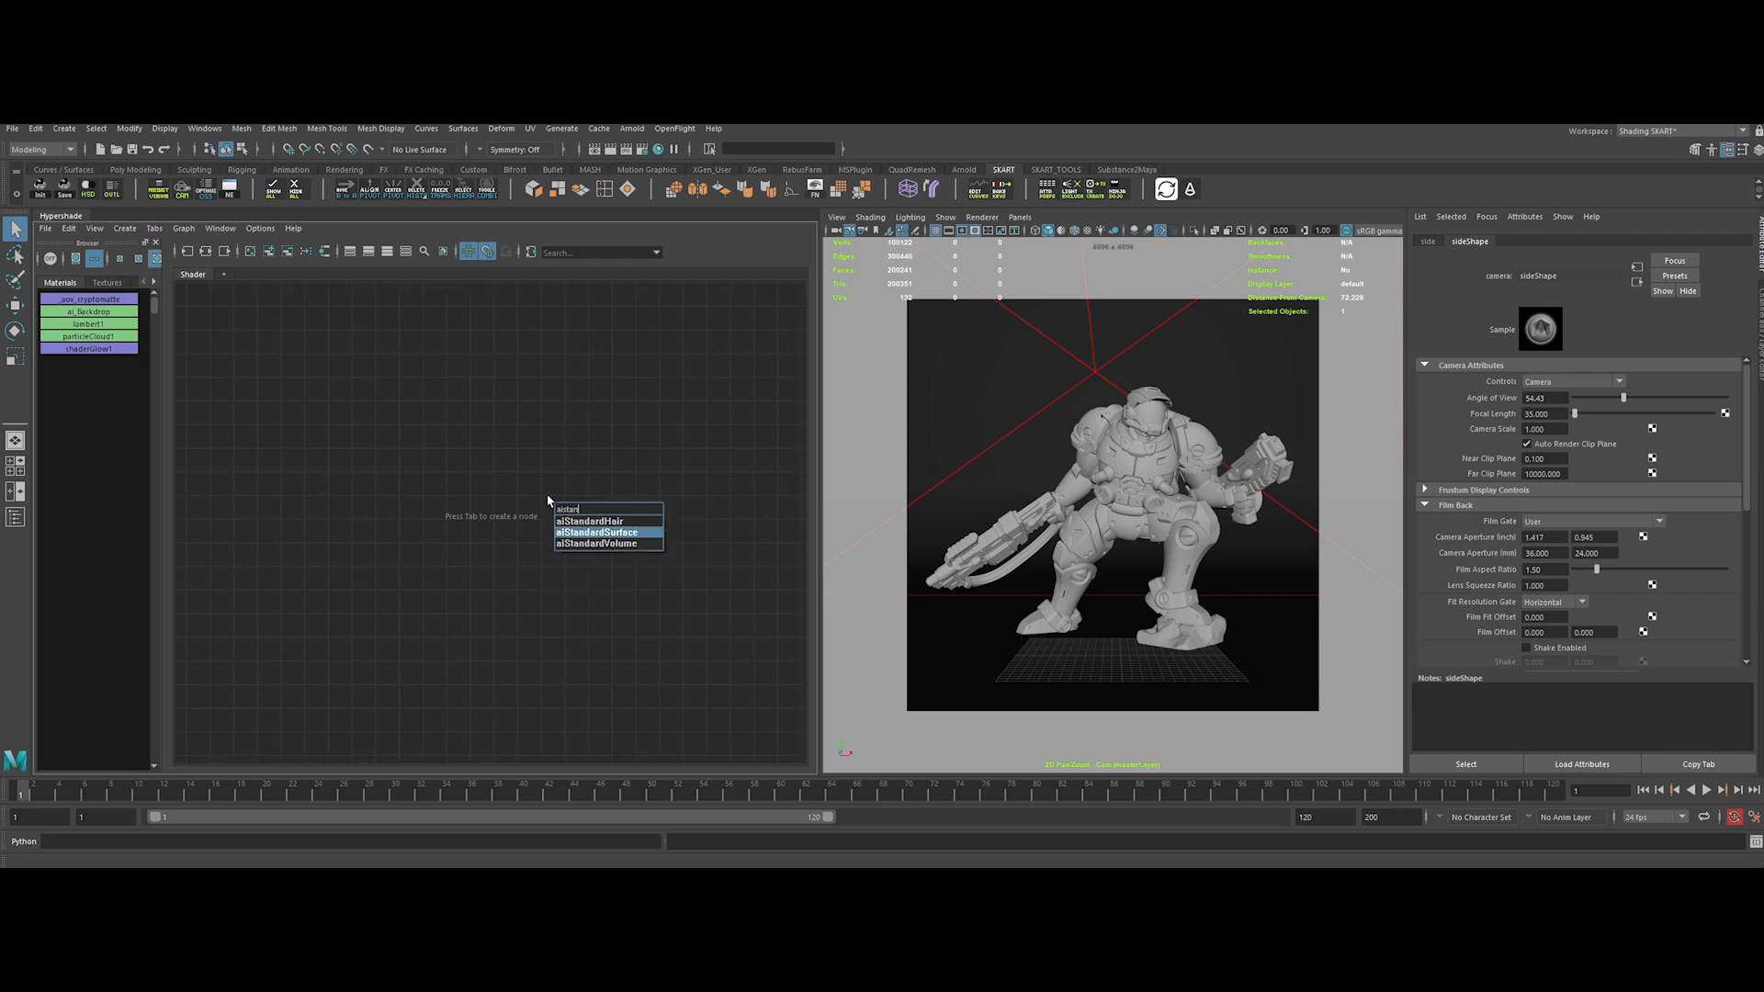
{"action": "key", "text": "Return"}
{"action": "double_click", "coordinate": [545, 497]}
{"action": "type", "text": "ai_Realistic_Plastic"}
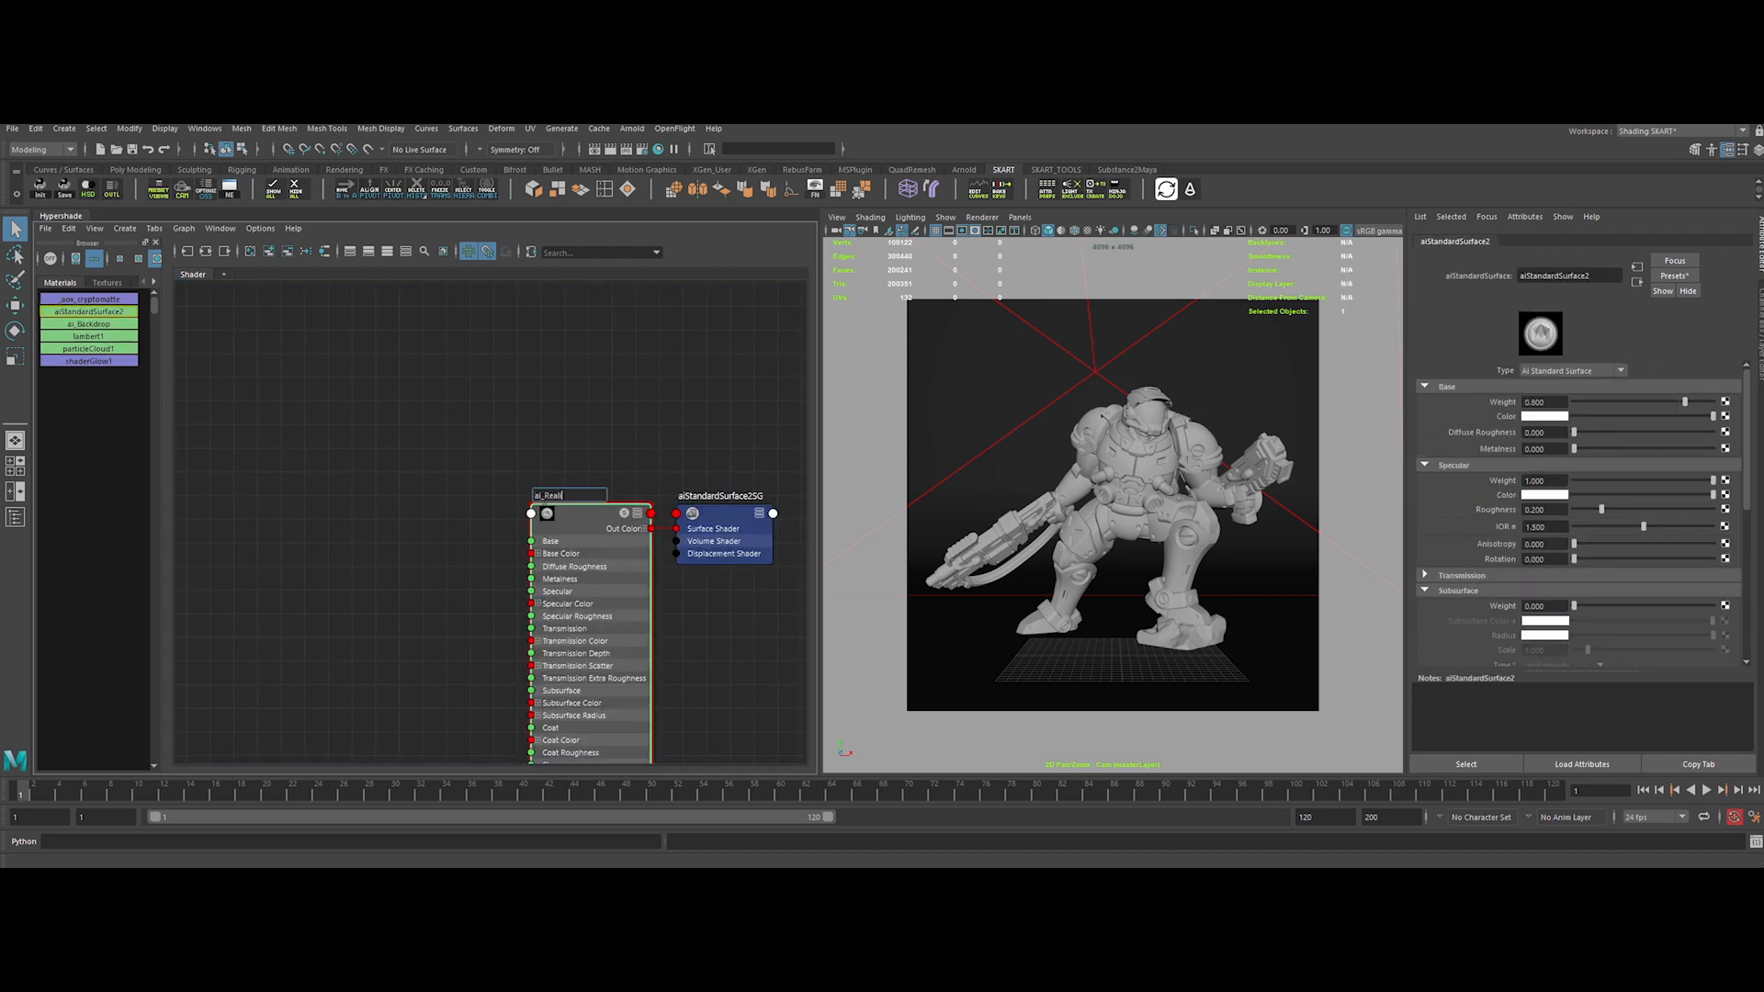
Rename the material's shading group as ai_Realistic_PlasticSG
{"action": "double_click", "coordinate": [691, 497]}
{"action": "type", "text": "ai_Realistic_Plastic"}
{"action": "left_click", "coordinate": [636, 434]}
{"action": "middle_click_drag", "start_coordinate": [594, 458], "coordinate": [638, 350], "text": "alt"}
{"action": "scroll", "coordinate": [610, 359], "scroll_direction": "down", "scroll_amount": 2}
Assign ai_Realistic_Plastic to the marine mesh and test-render a region around its helmet in the Arnold RenderView
{"action": "left_click", "coordinate": [1104, 477]}
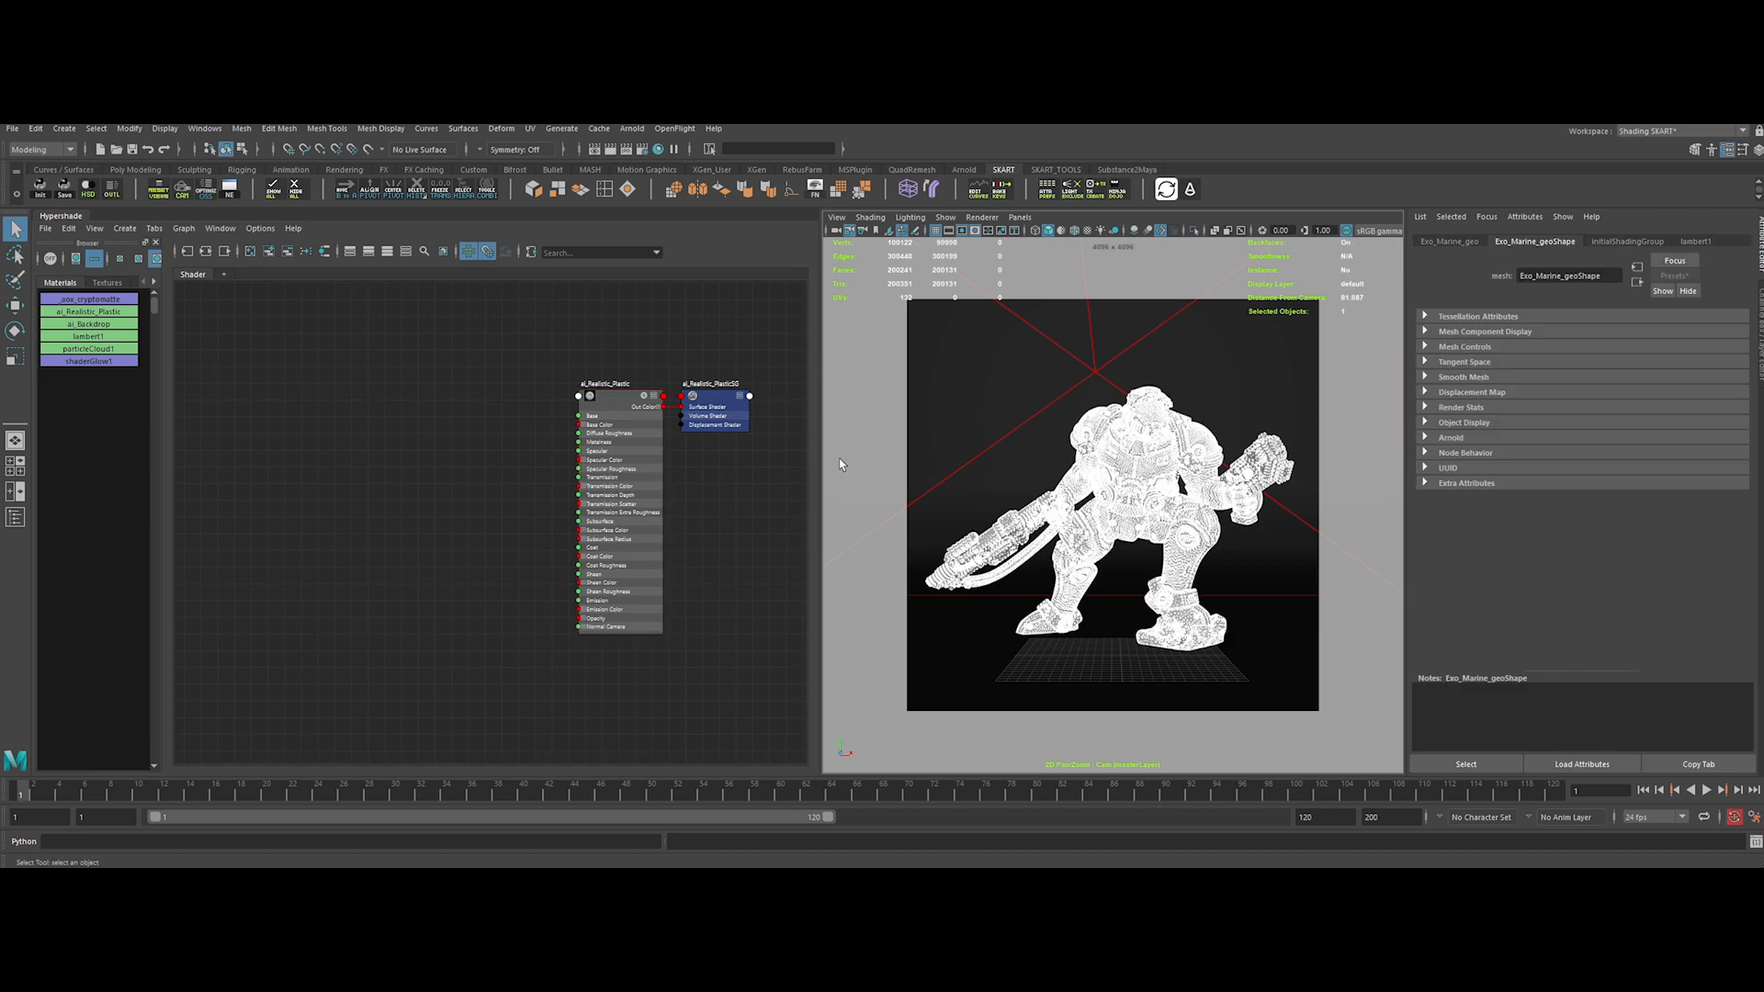
{"action": "left_click", "coordinate": [1200, 192]}
{"action": "left_click", "coordinate": [1368, 246]}
{"action": "scroll", "coordinate": [1132, 336], "scroll_direction": "up", "scroll_amount": 6}
{"action": "left_click_drag", "start_coordinate": [1060, 284], "coordinate": [1204, 423], "text": "shift"}
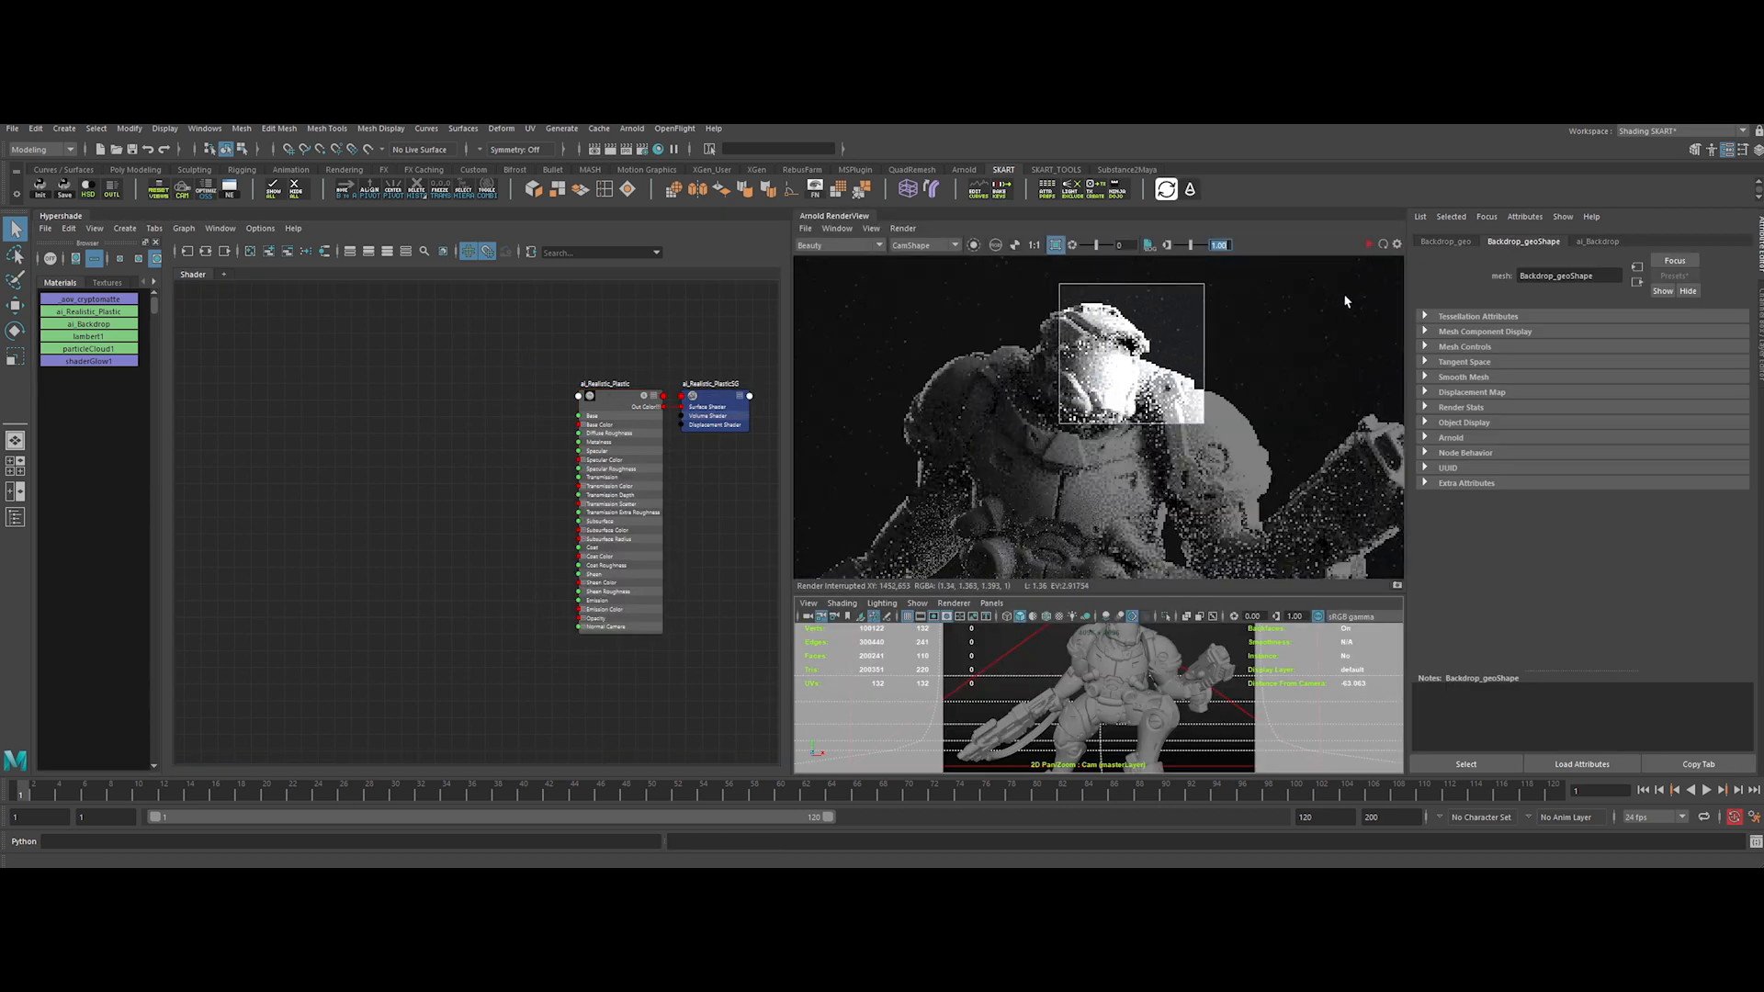
{"action": "left_click", "coordinate": [1368, 245]}
{"action": "scroll", "coordinate": [1112, 266], "scroll_direction": "up", "scroll_amount": 2}
Set the base weight of ai_Realistic_Plastic to 0.6 and its specular weight to 0
{"action": "left_click", "coordinate": [619, 401]}
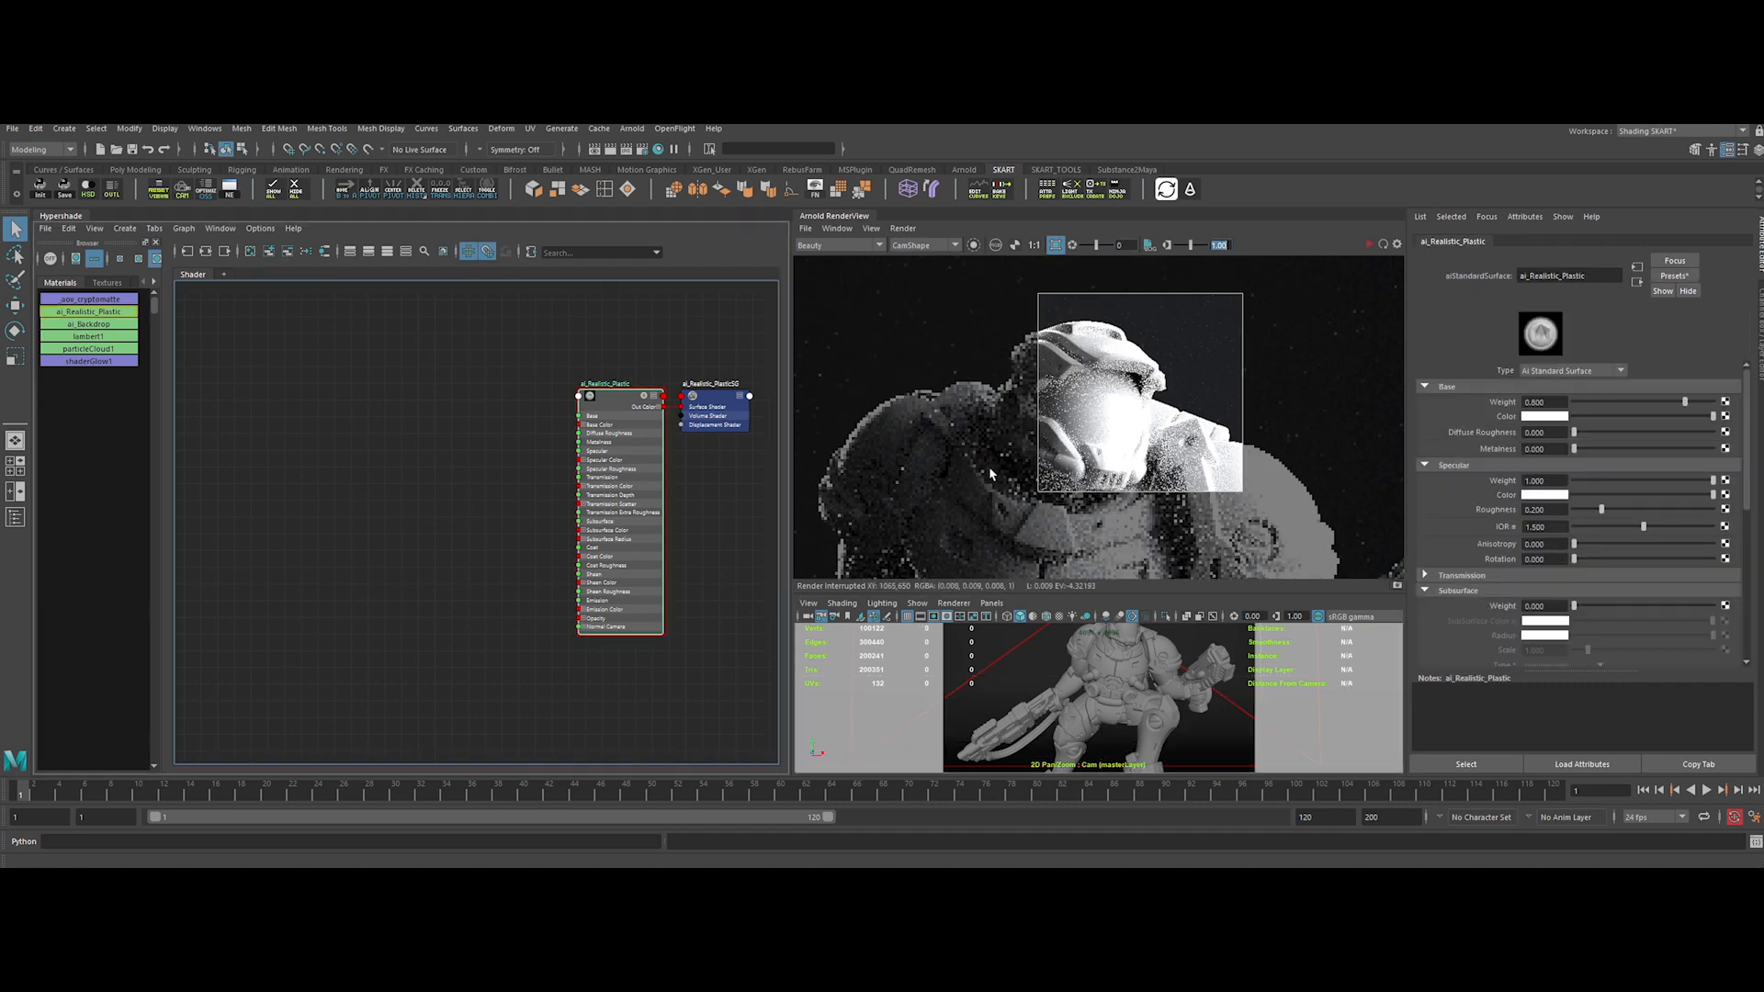
{"action": "left_click_drag", "start_coordinate": [1552, 402], "coordinate": [1497, 406]}
{"action": "type", "text": "0.6"}
{"action": "key", "text": "Return"}
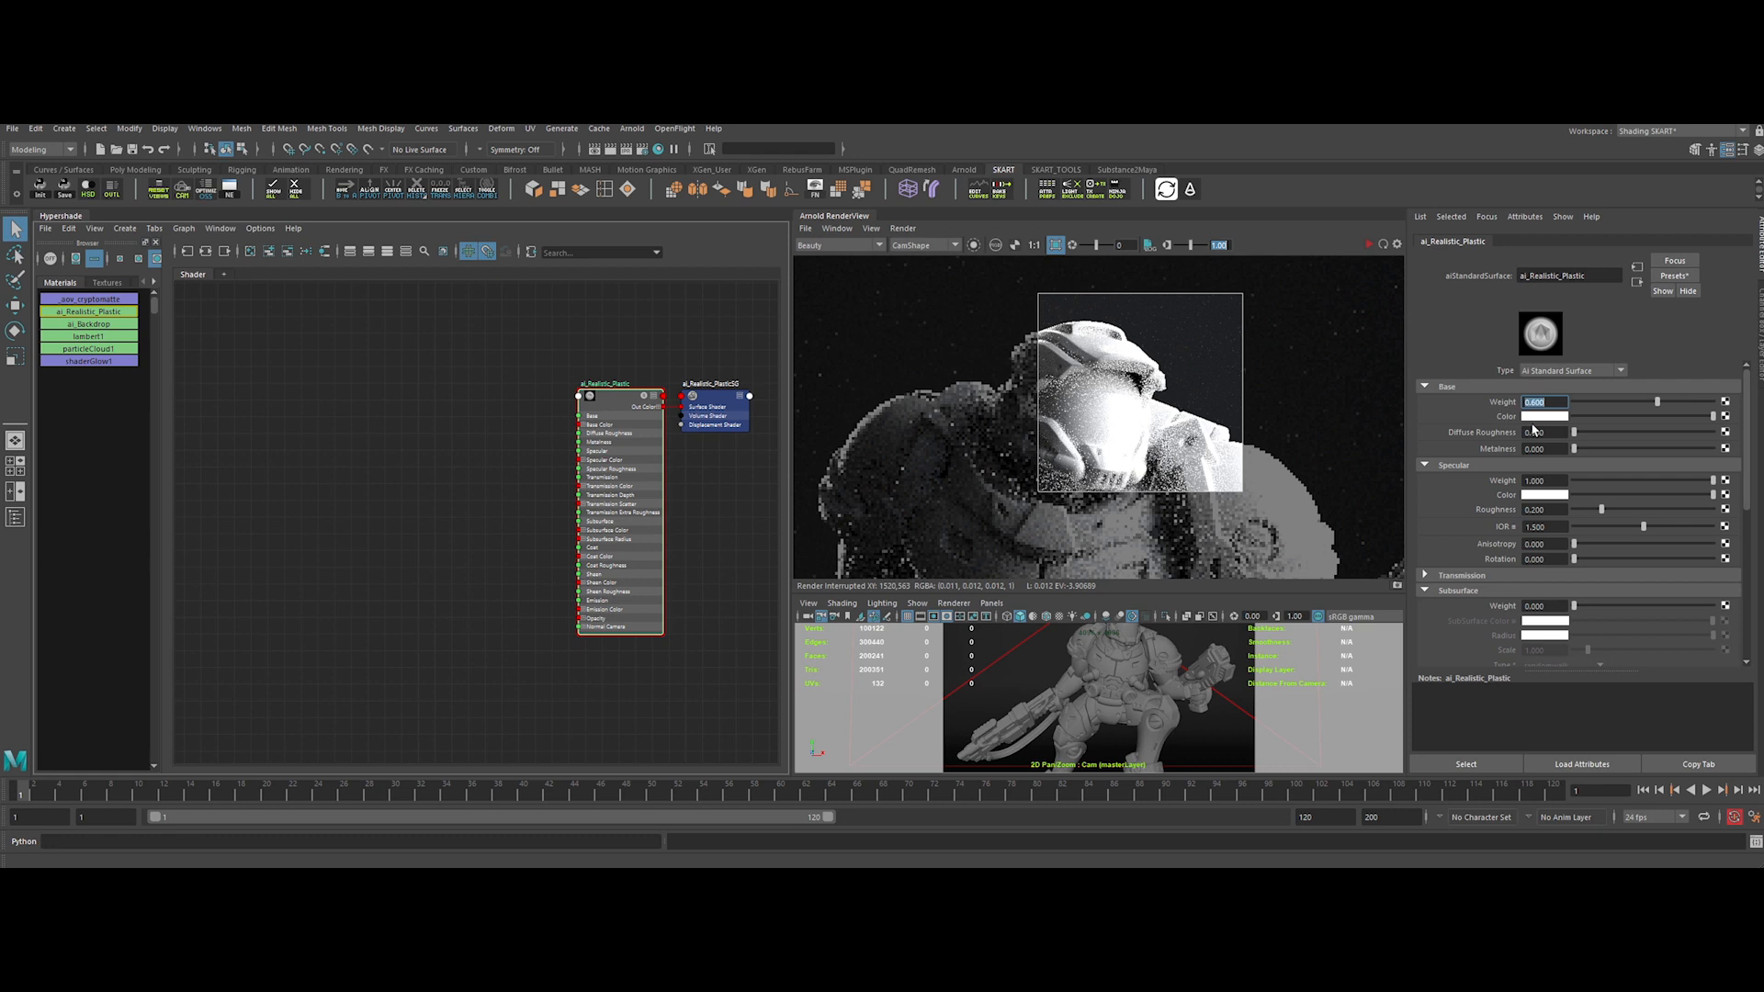
{"action": "left_click", "coordinate": [1534, 591]}
{"action": "scroll", "coordinate": [1516, 564], "scroll_direction": "down", "scroll_amount": 3}
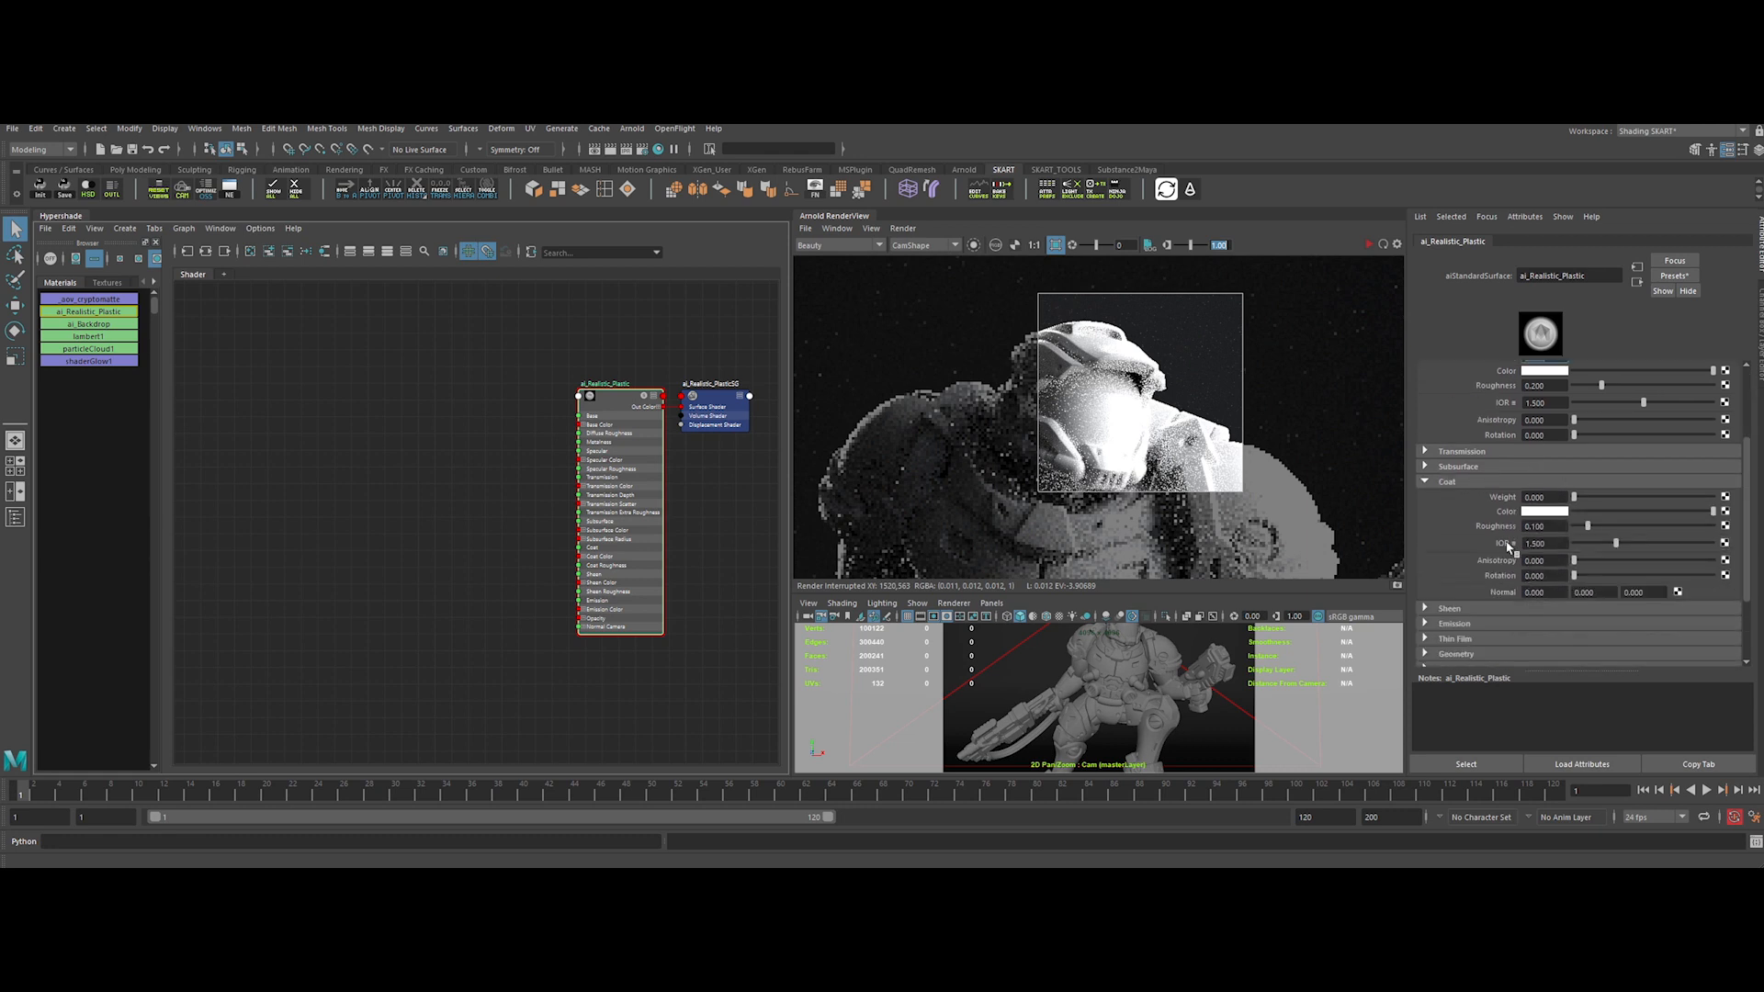
{"action": "left_click", "coordinate": [1497, 484]}
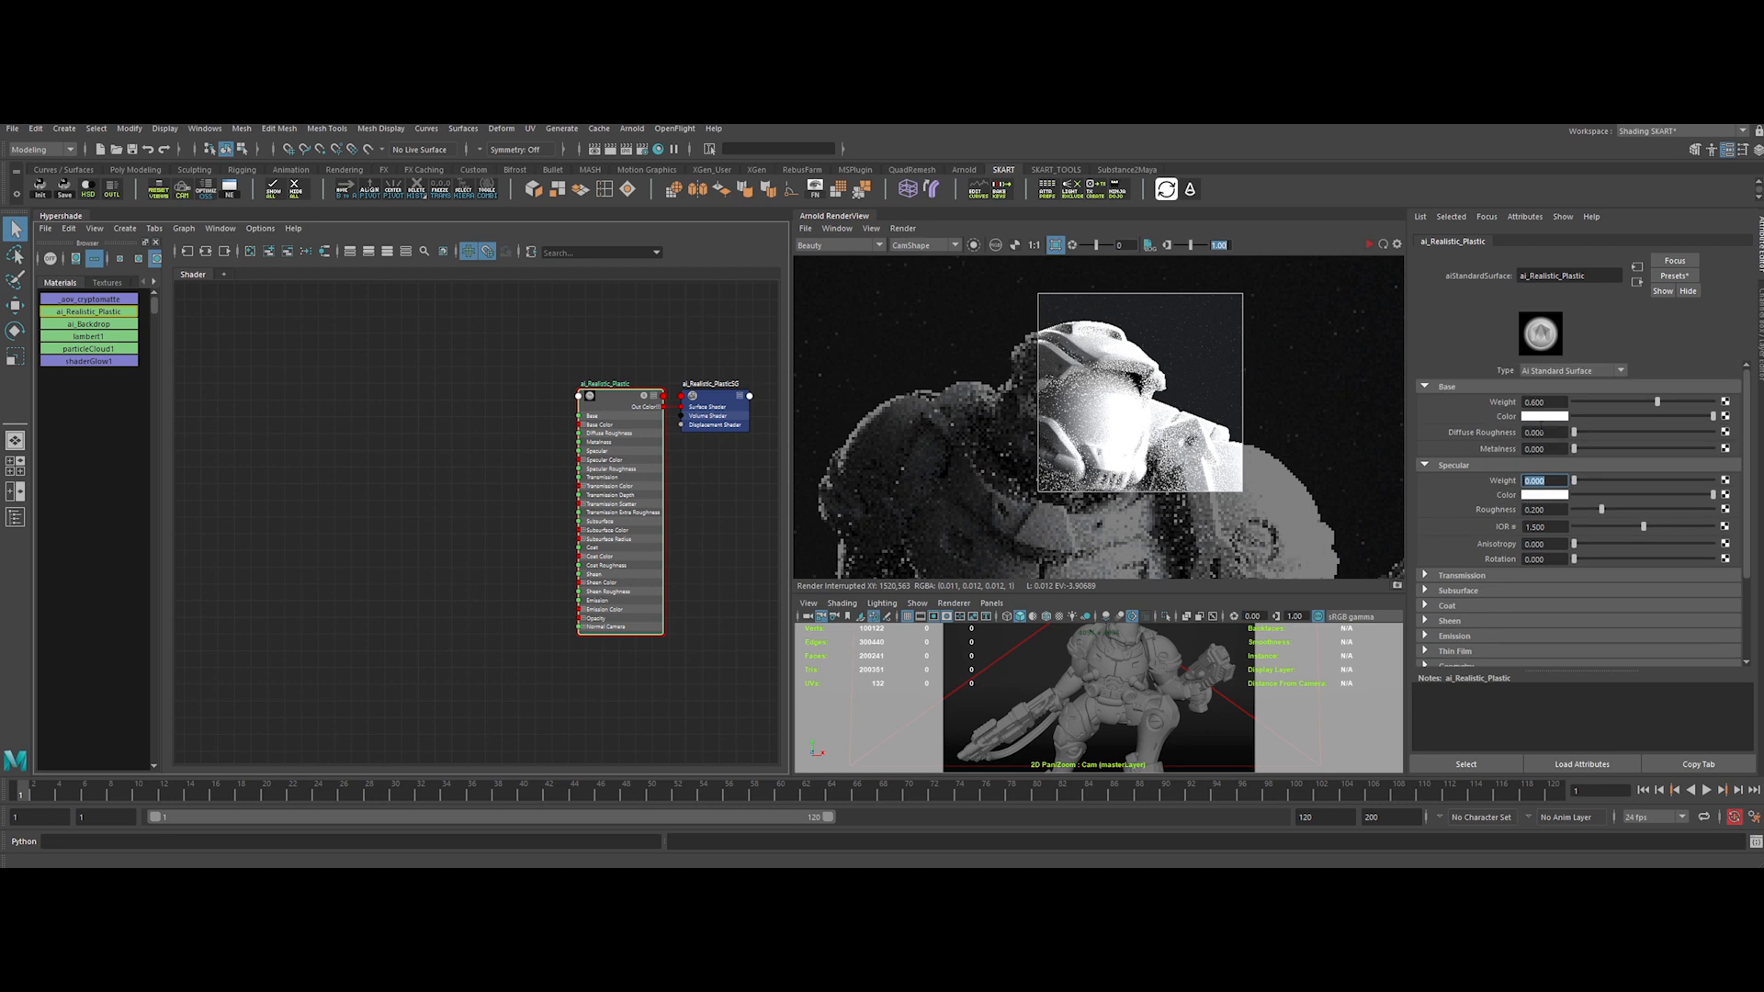
Set the base color to the yellow-orange swatch from the color history and render a larger region covering the head and shoulders
{"action": "left_click", "coordinate": [1538, 419]}
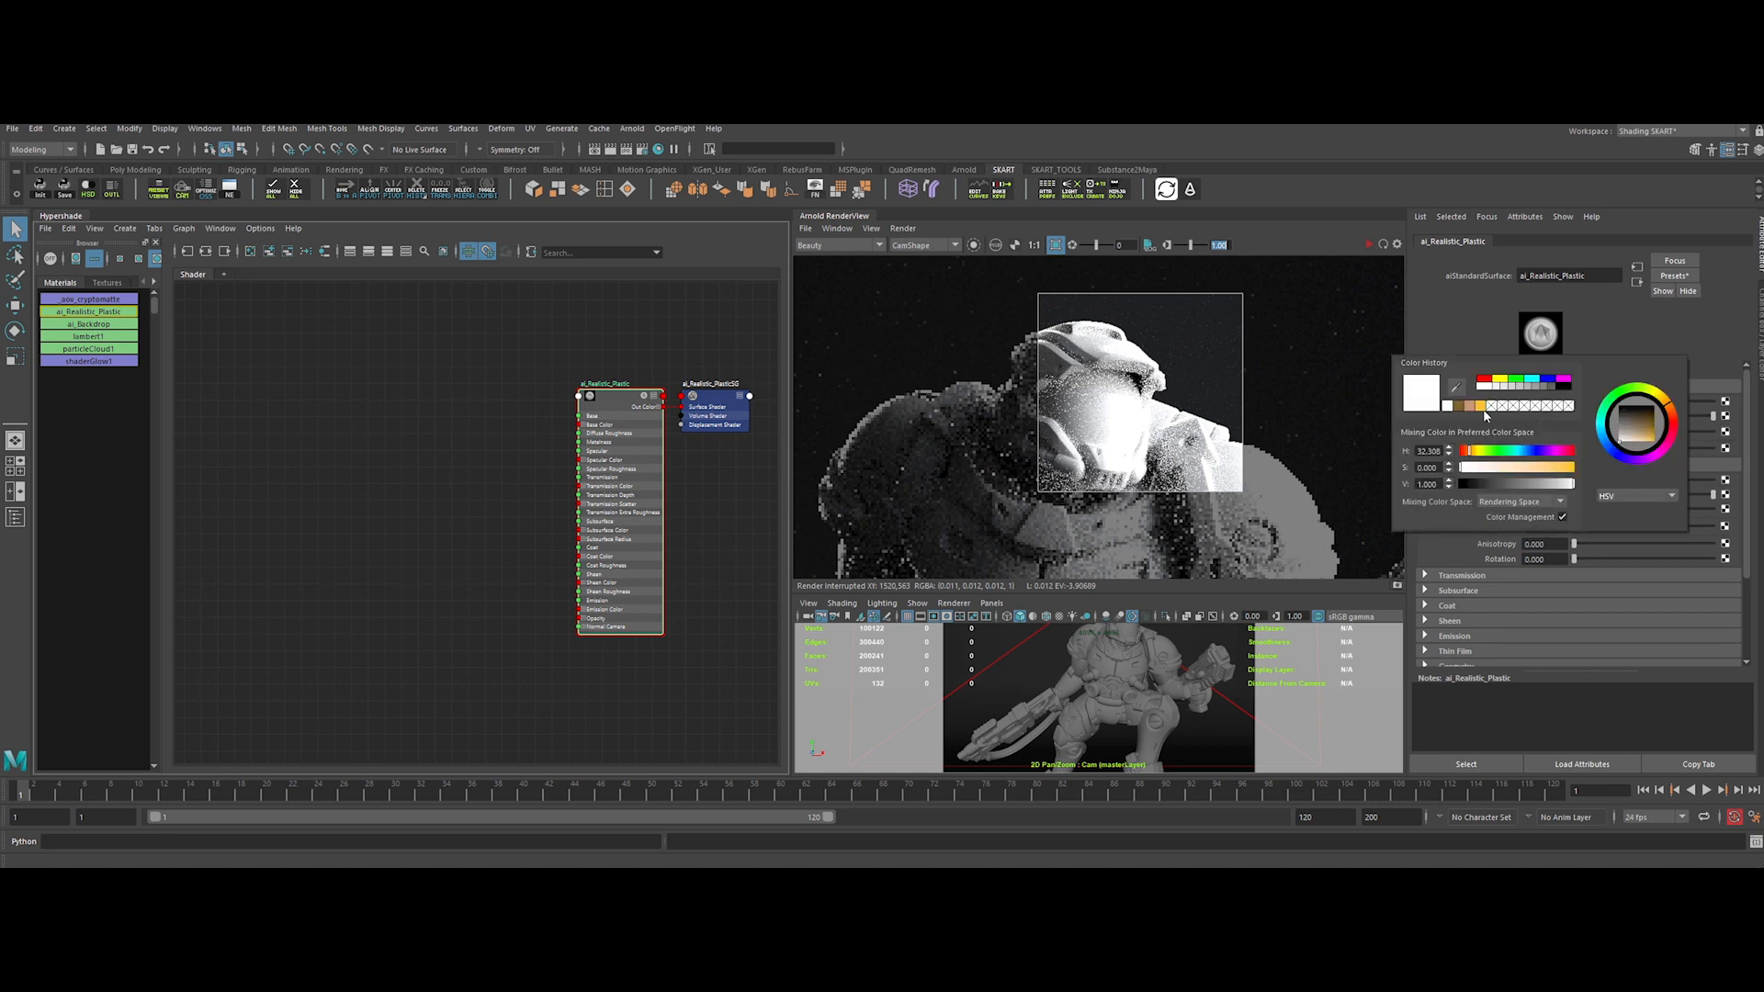
{"action": "left_click", "coordinate": [1486, 410]}
{"action": "left_click", "coordinate": [1369, 244]}
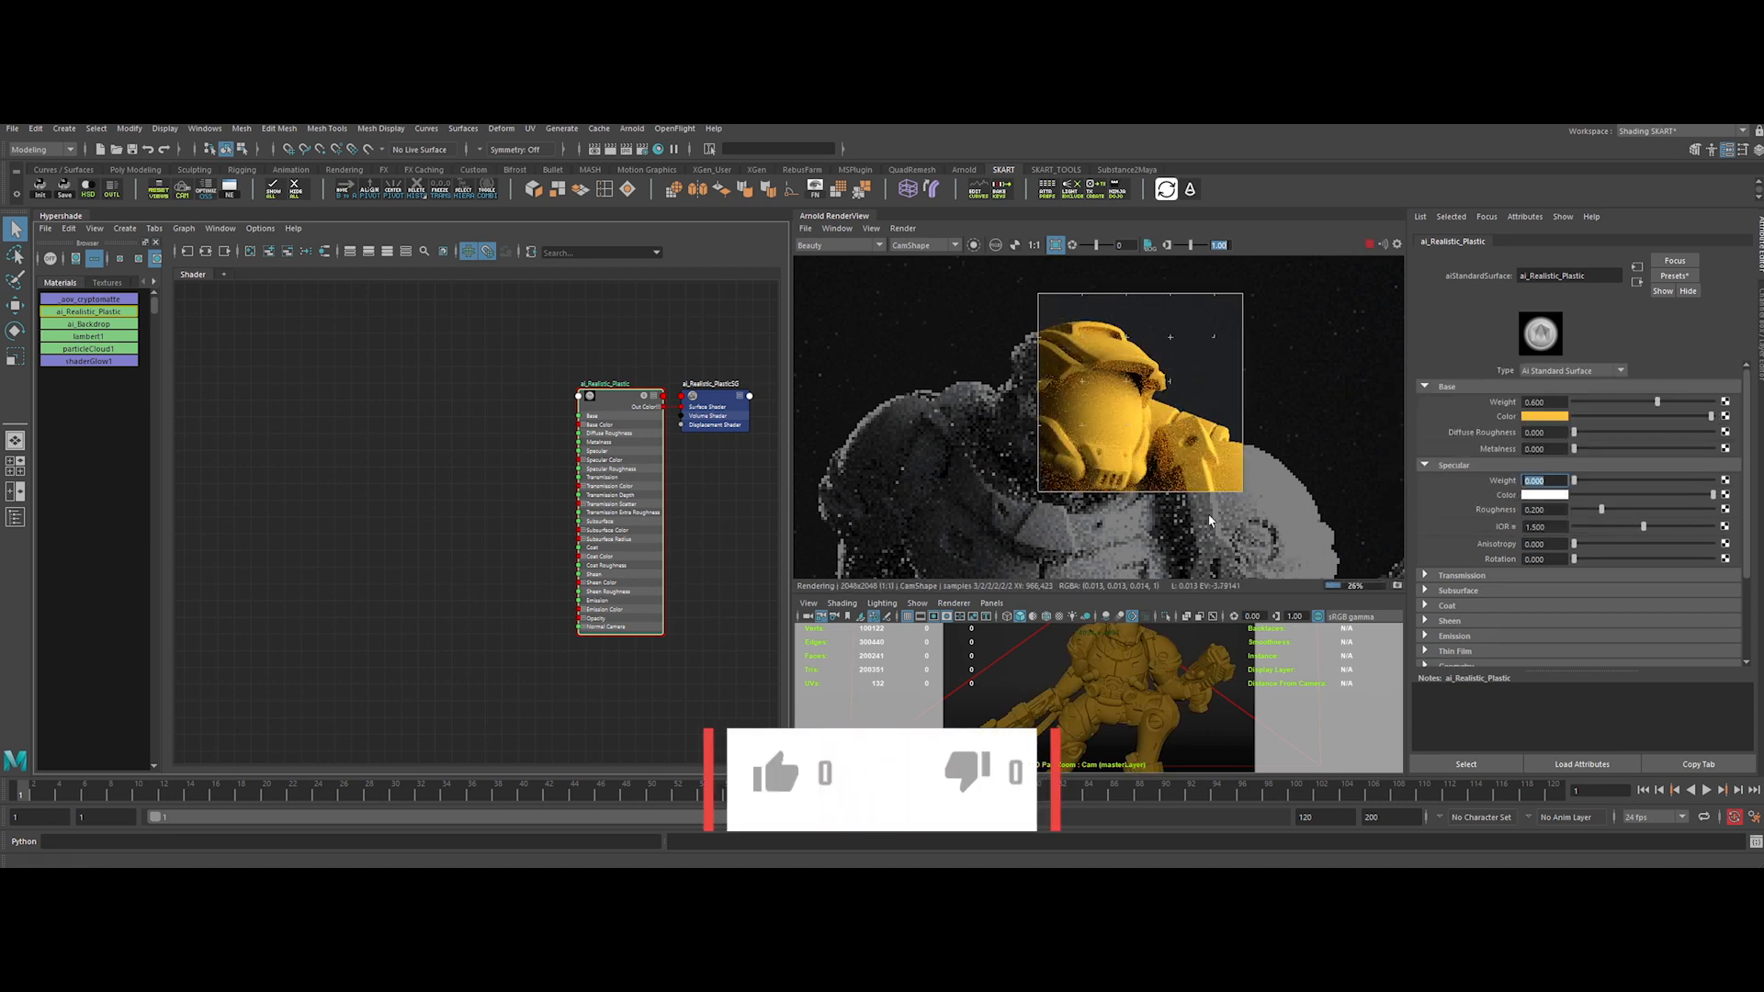
{"action": "left_click_drag", "start_coordinate": [921, 313], "coordinate": [1282, 534]}
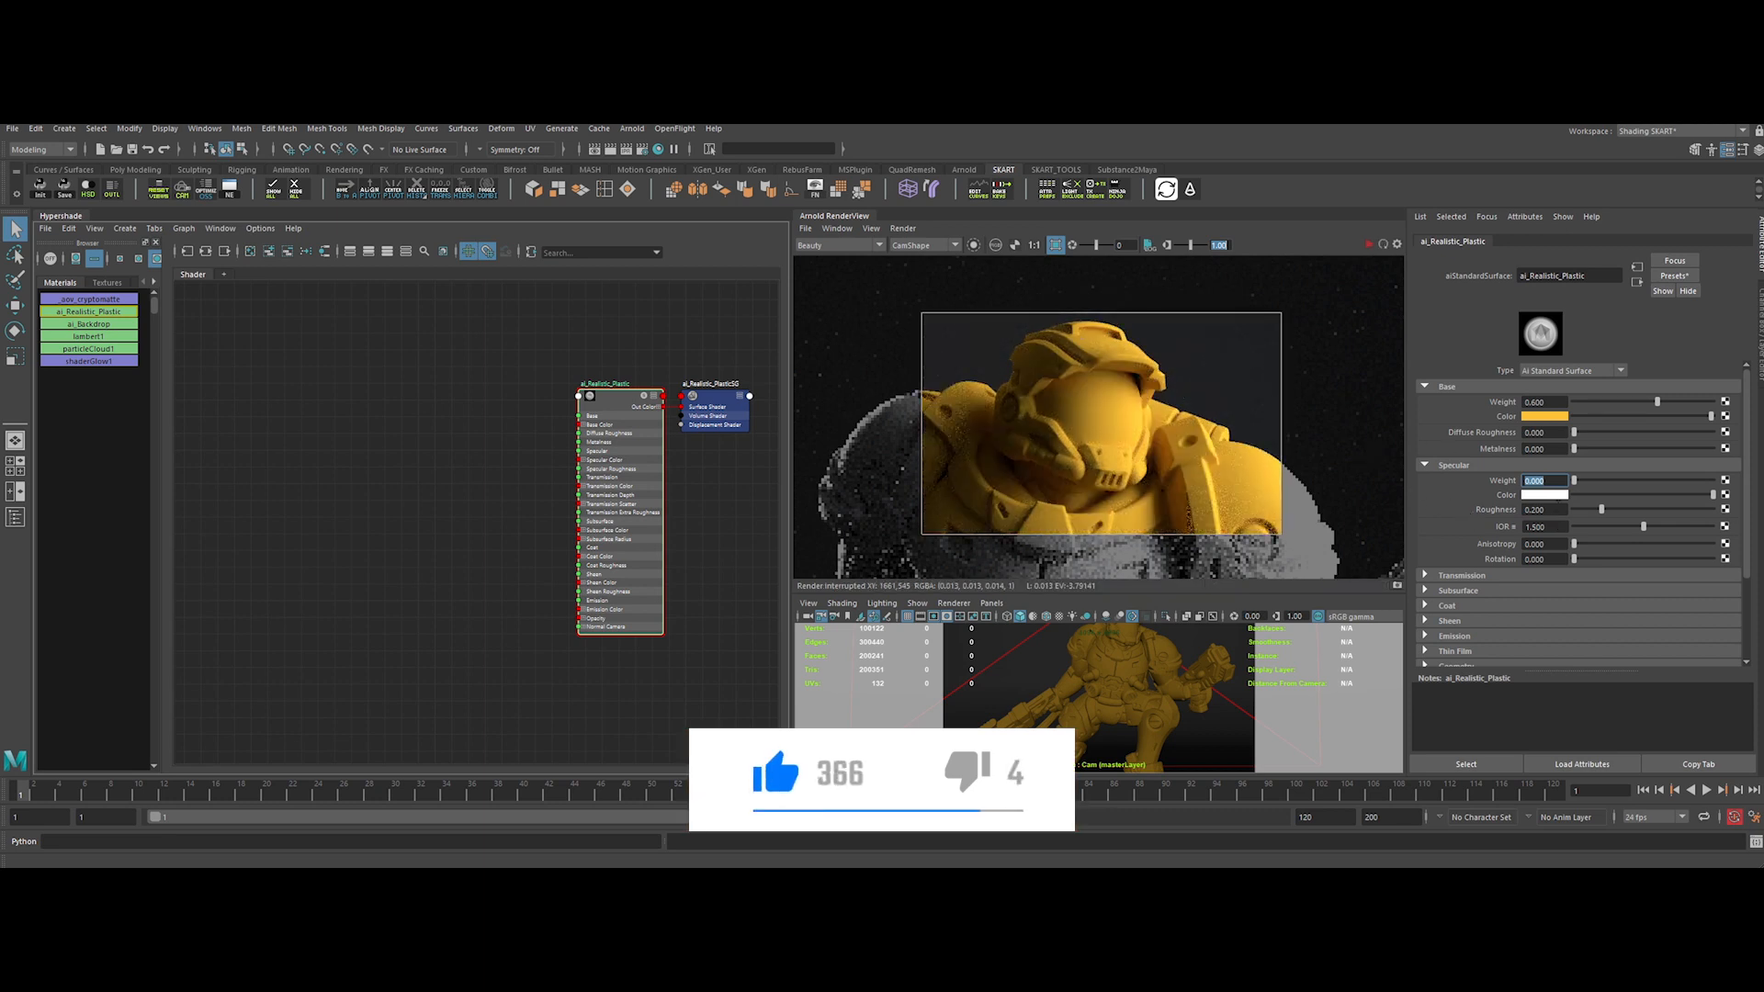
Set the specular weight to 1, IOR to the Plastic preset and roughness to 0.3, and test-render the region
{"action": "left_click_drag", "start_coordinate": [1546, 480], "coordinate": [1535, 481]}
{"action": "left_click", "coordinate": [1547, 527]}
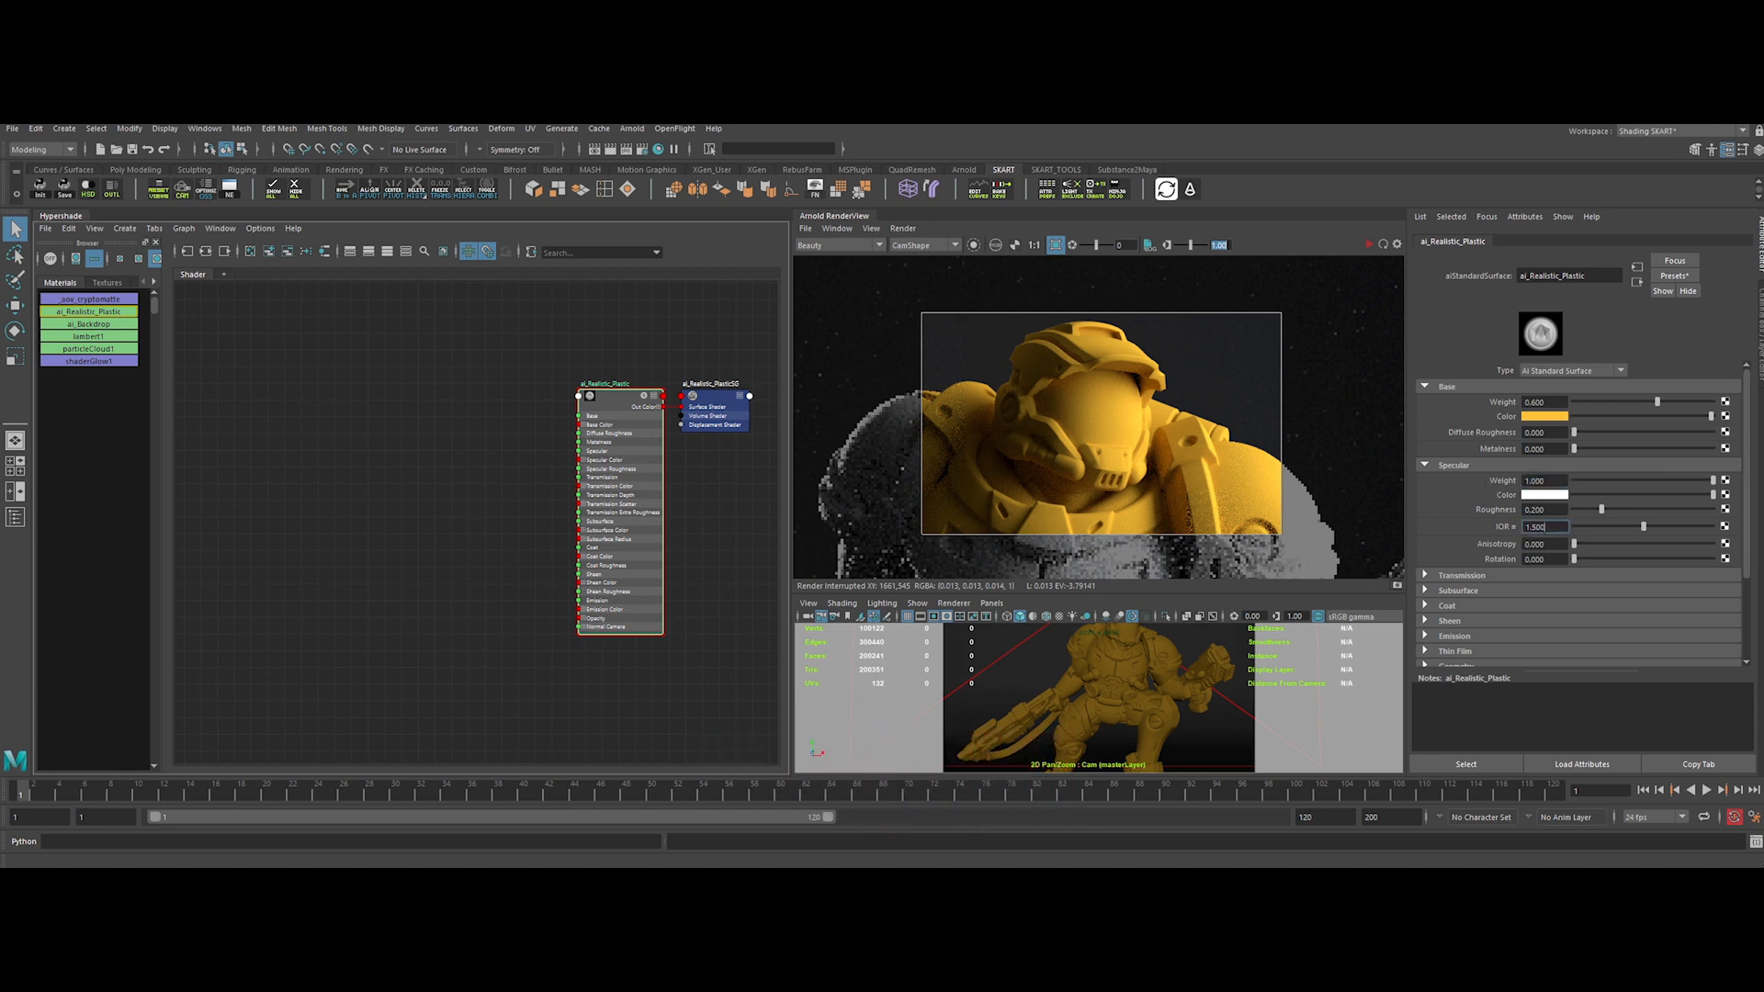
{"action": "left_click", "coordinate": [1510, 528]}
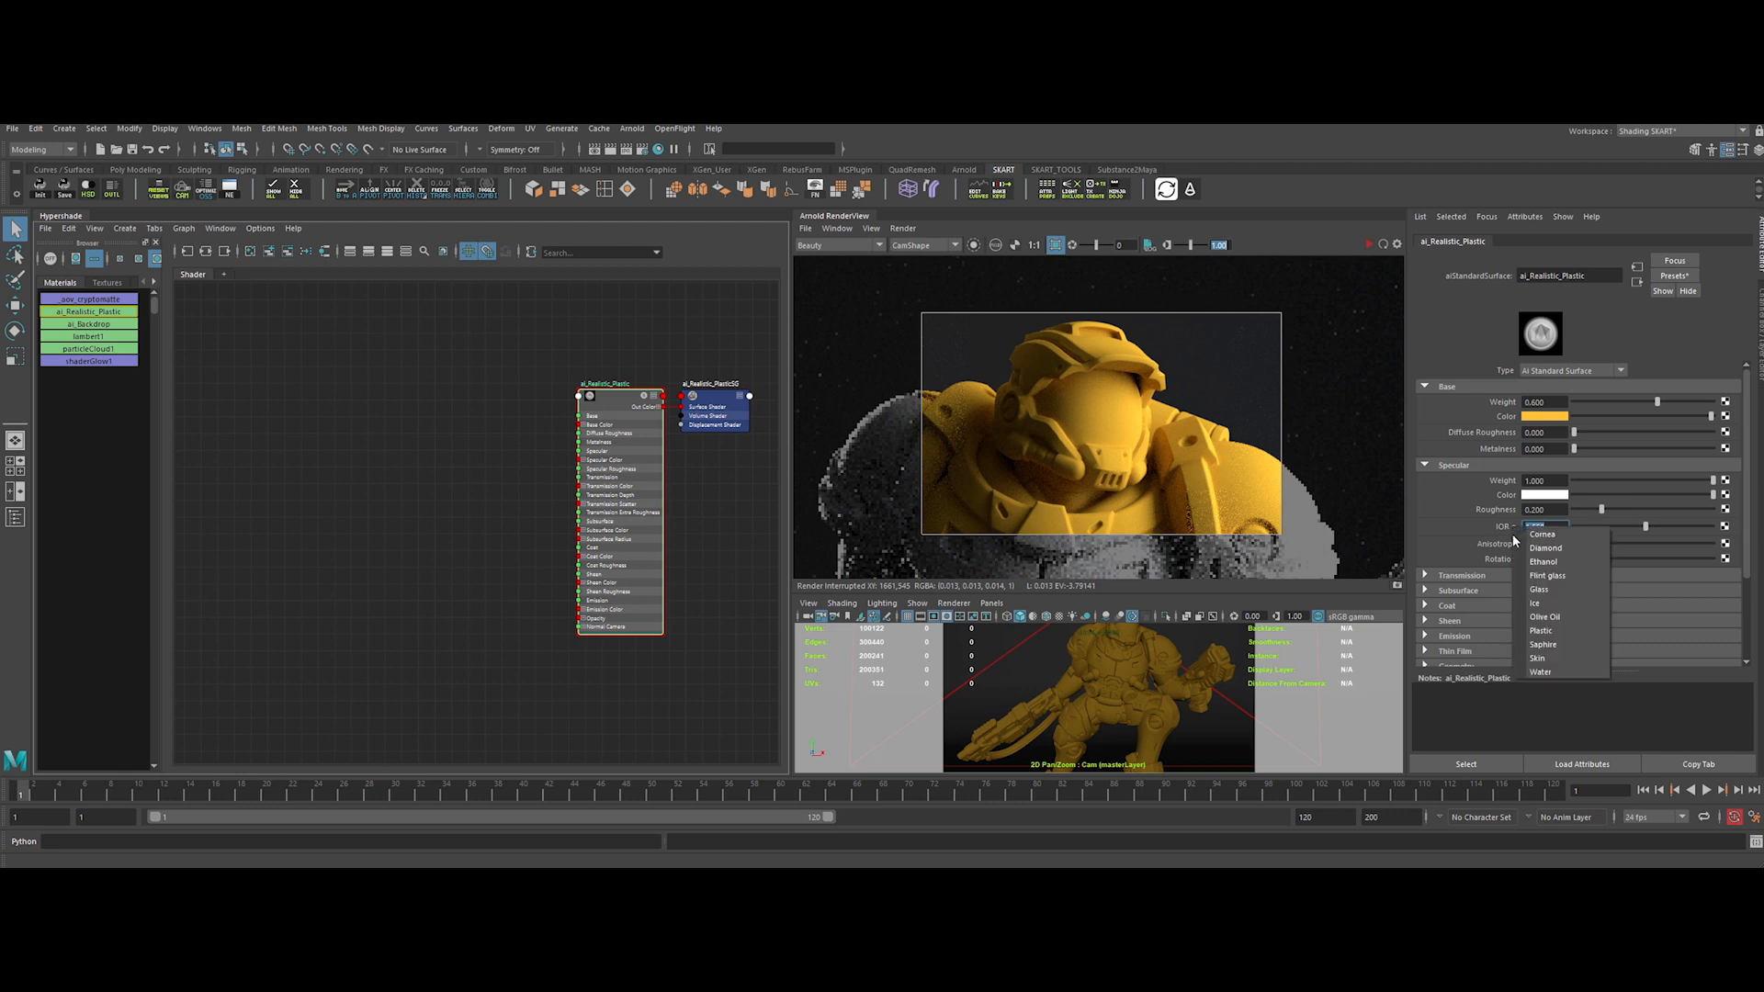
{"action": "left_click", "coordinate": [1560, 633]}
{"action": "left_click_drag", "start_coordinate": [1553, 509], "coordinate": [1534, 510]}
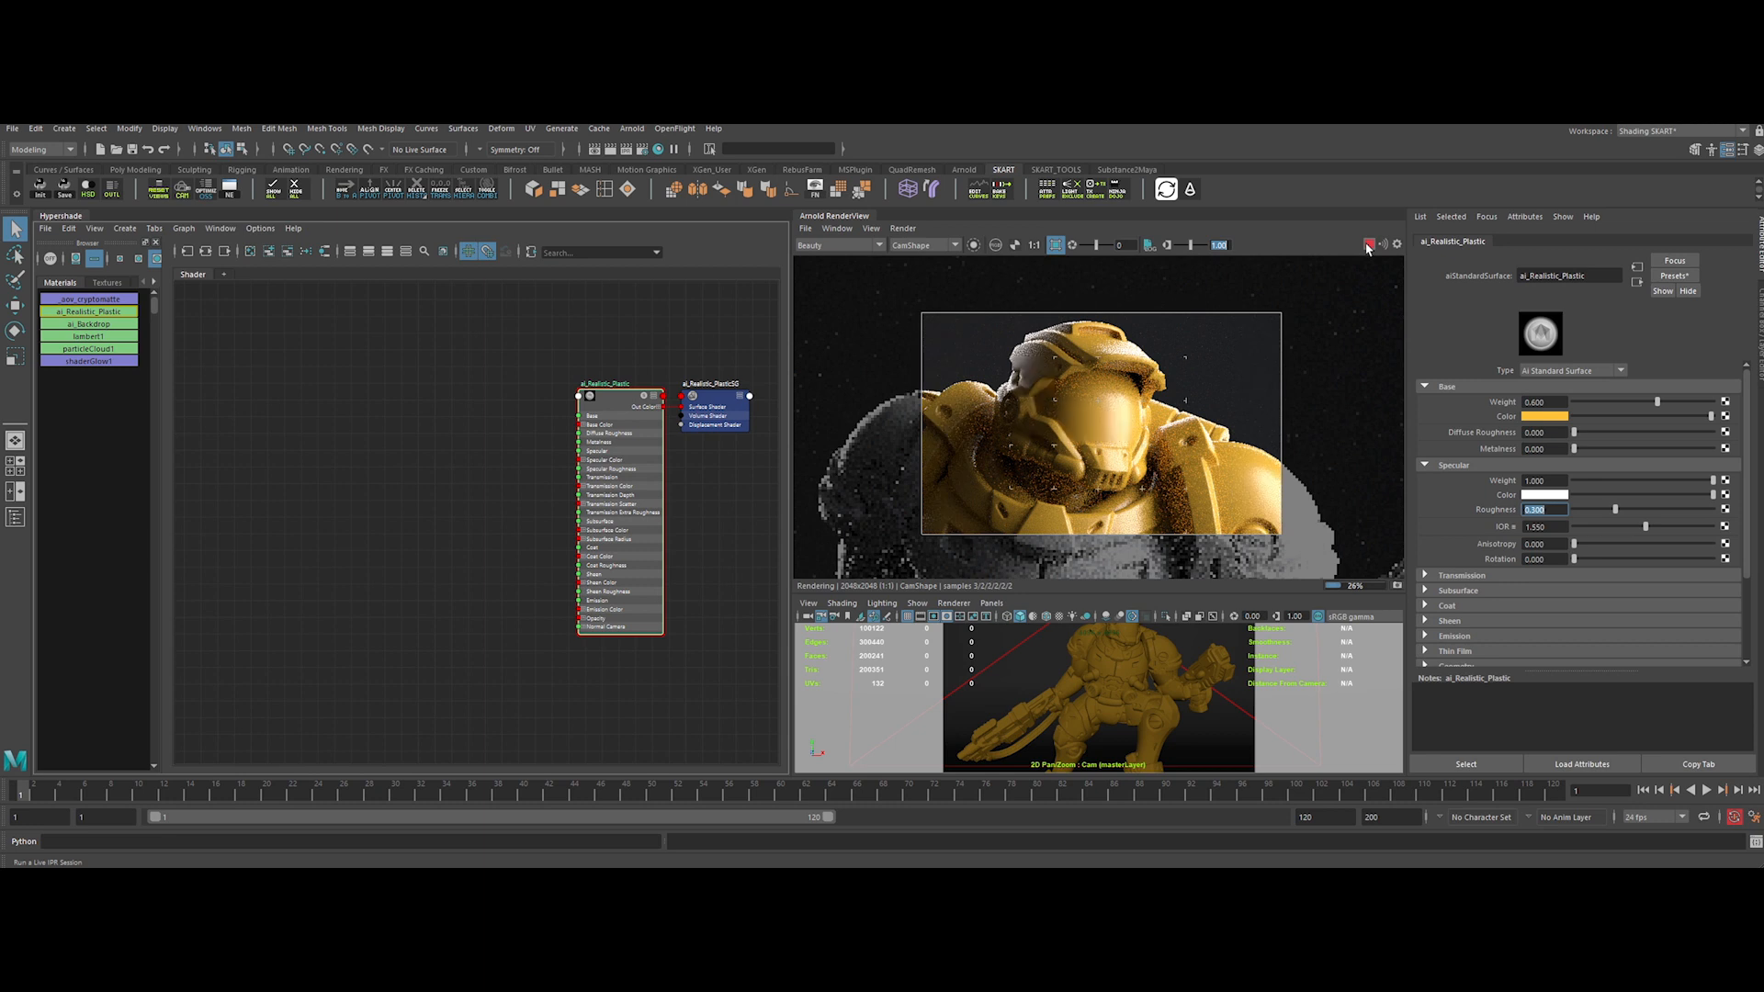
{"action": "left_click", "coordinate": [1368, 246]}
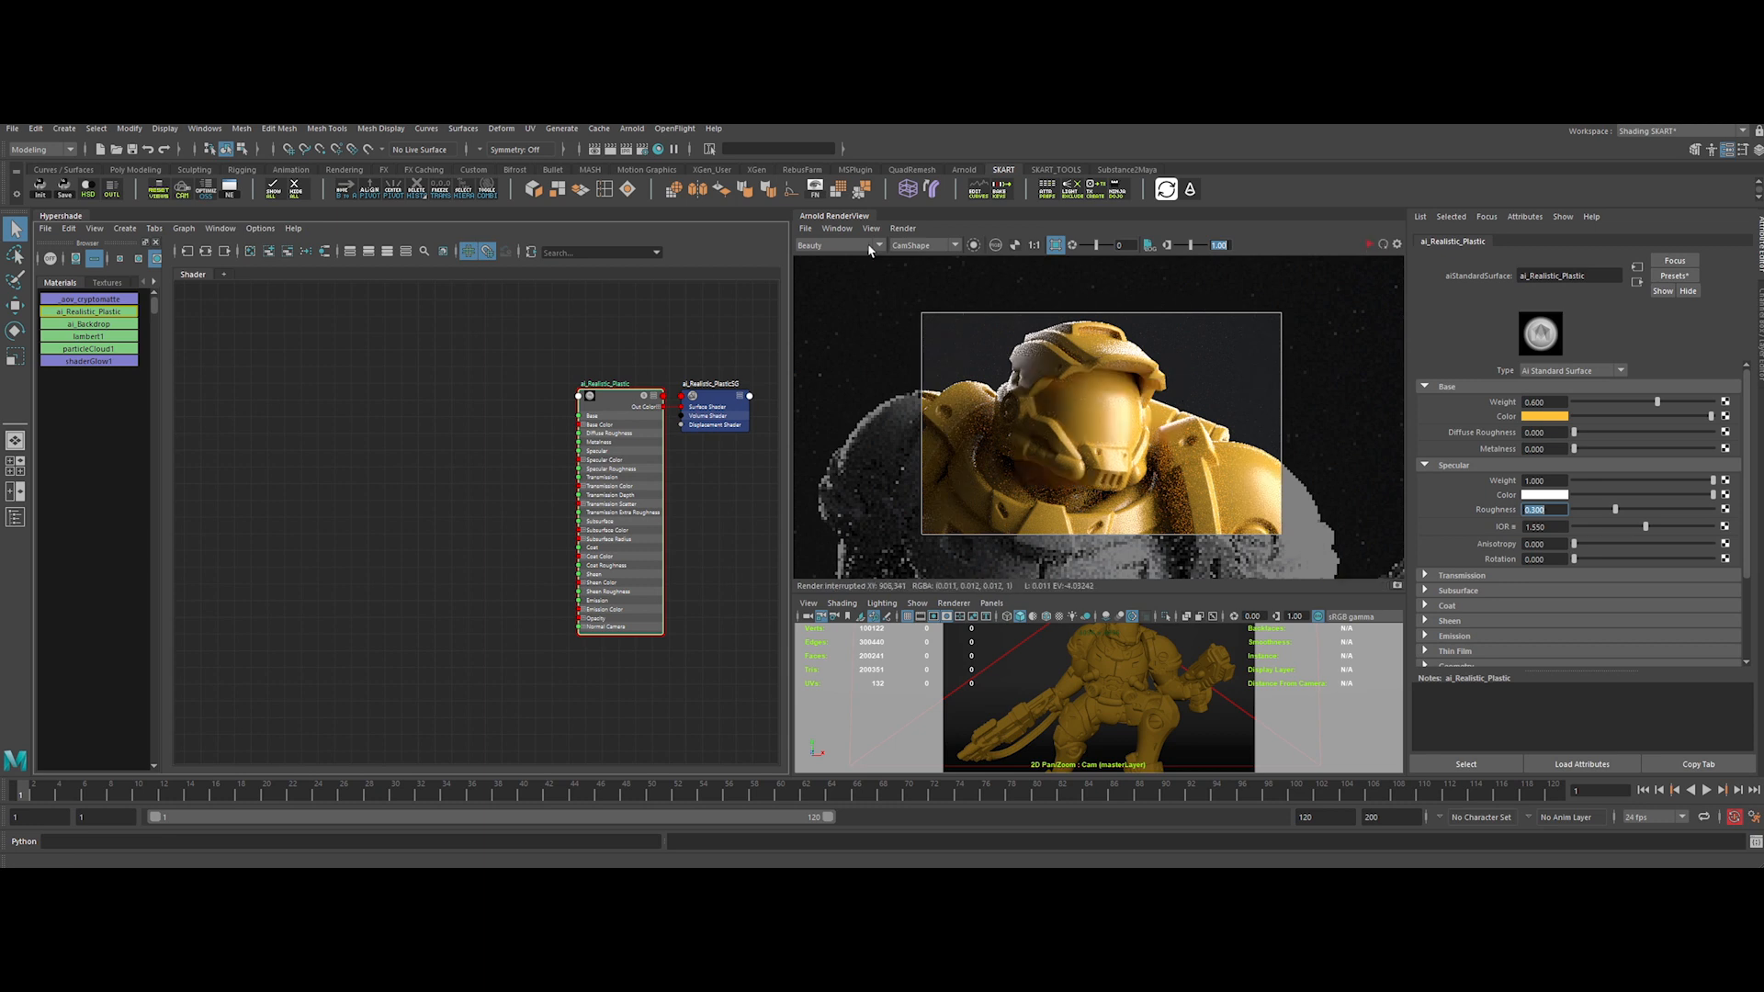
Add a file texture node with its place2dTexture node to the material graph
{"action": "left_click", "coordinate": [461, 371]}
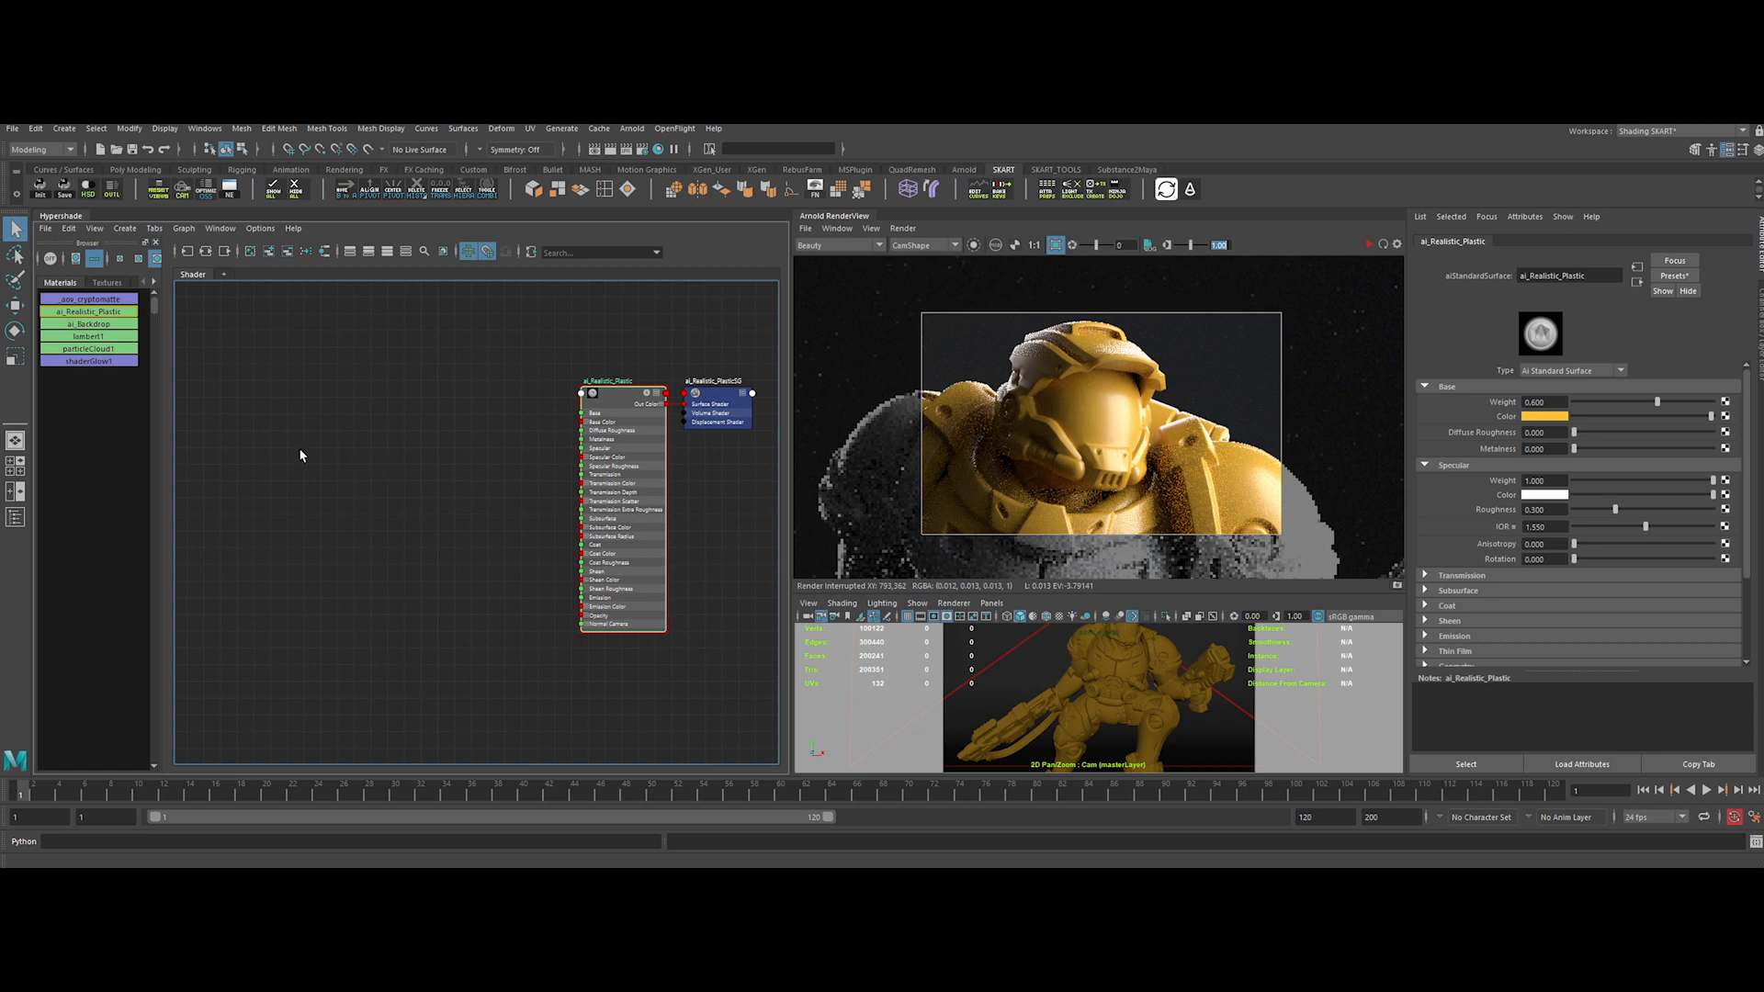
{"action": "left_click", "coordinate": [258, 456]}
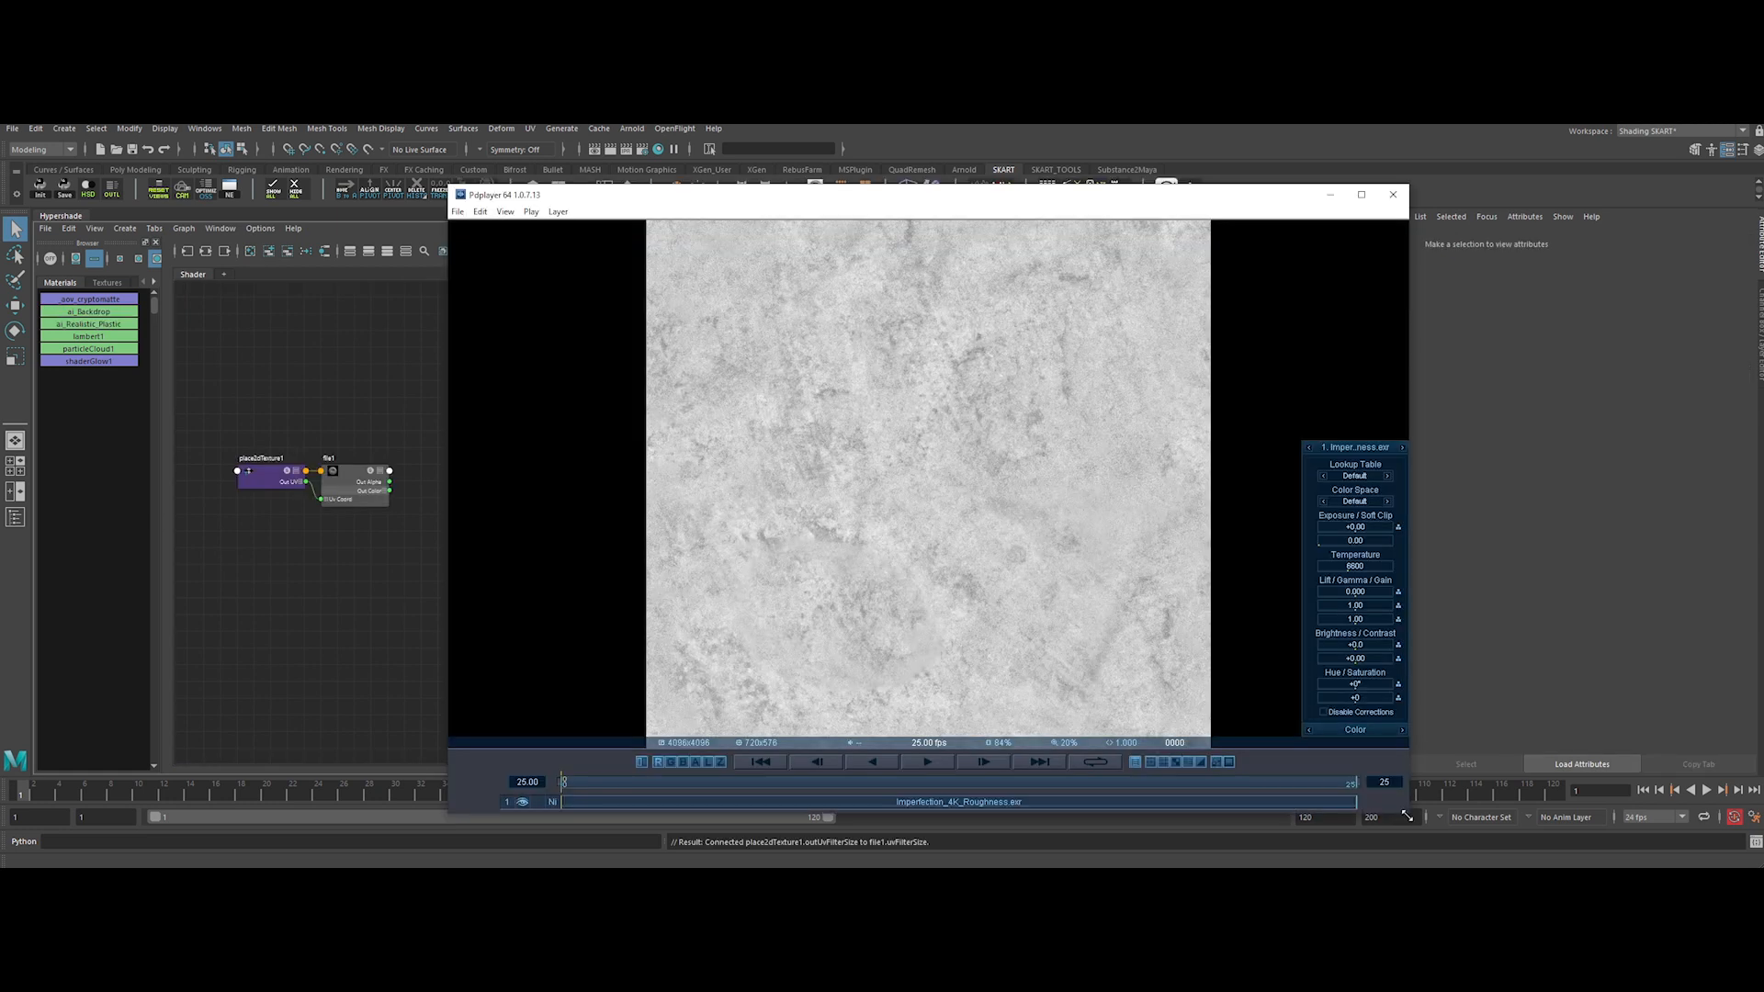
Examine the surface detail of the Imperfection_4K_Roughness.exr map in Pdplayer, then close the viewer
{"action": "left_click_drag", "start_coordinate": [774, 177], "coordinate": [744, 170]}
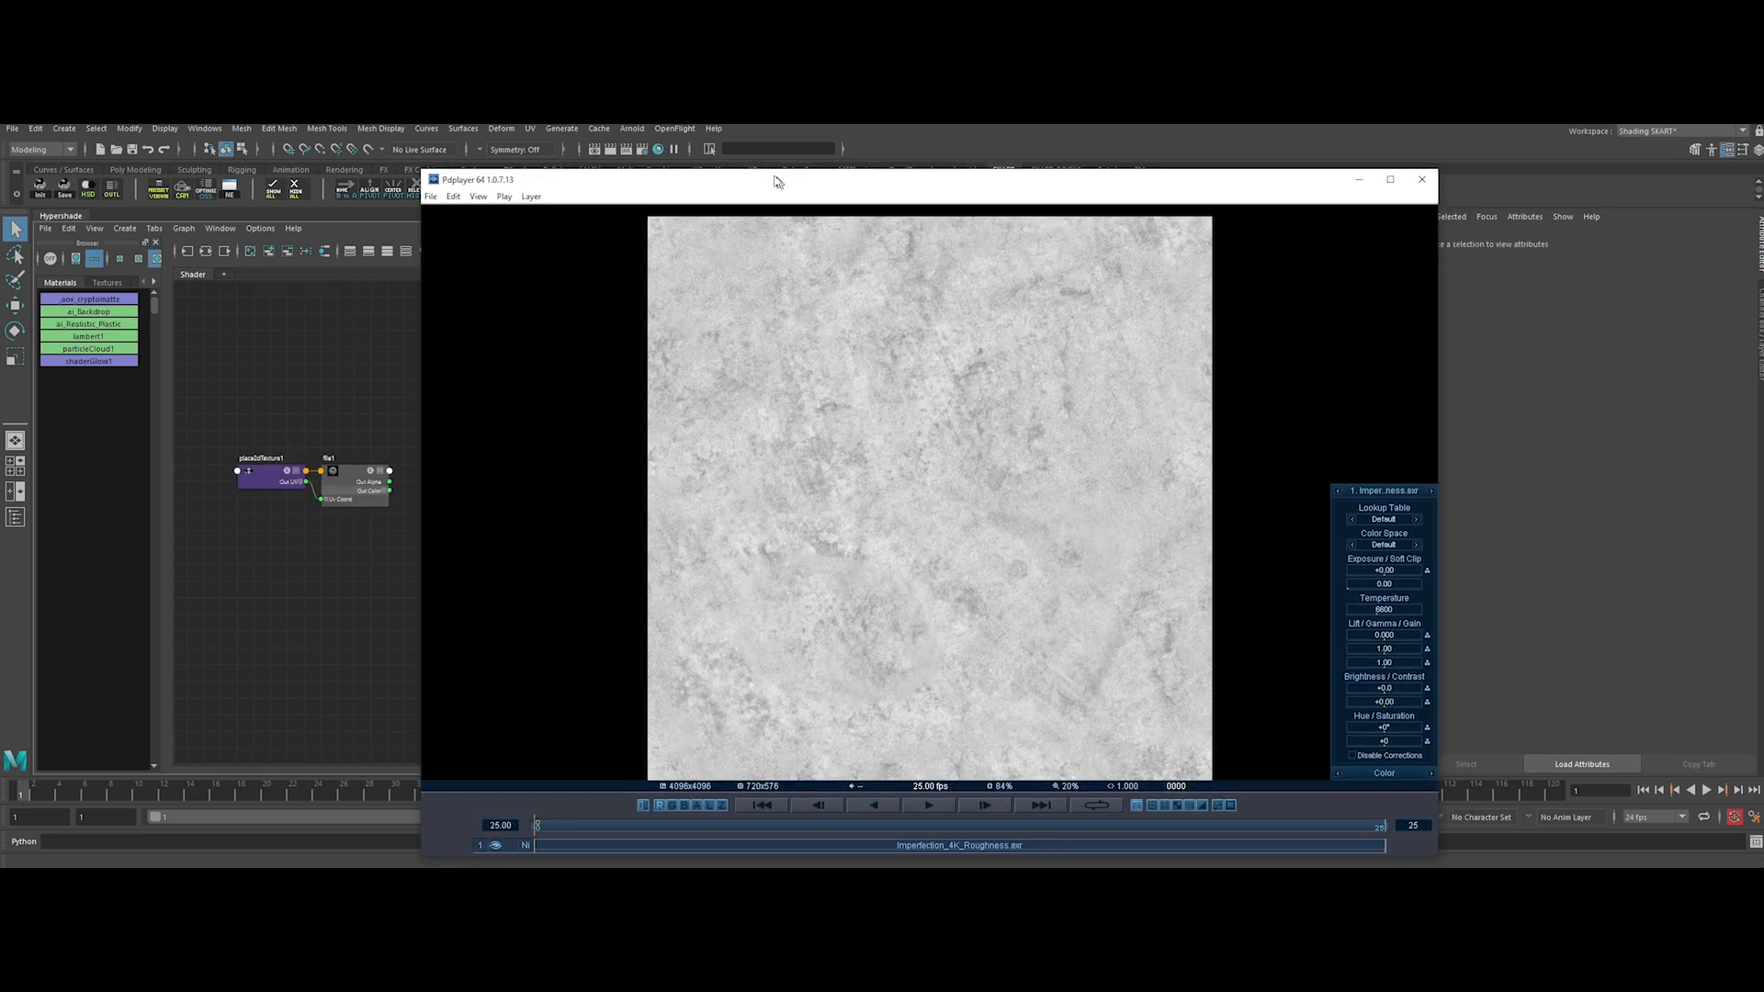
{"action": "scroll", "coordinate": [835, 533], "scroll_direction": "up", "scroll_amount": 3}
{"action": "mouse_move", "coordinate": [836, 533]}
{"action": "left_mouse_down"}
{"action": "mouse_move", "coordinate": [876, 476]}
{"action": "mouse_move", "coordinate": [1021, 597]}
{"action": "mouse_move", "coordinate": [904, 560]}
{"action": "left_mouse_up"}
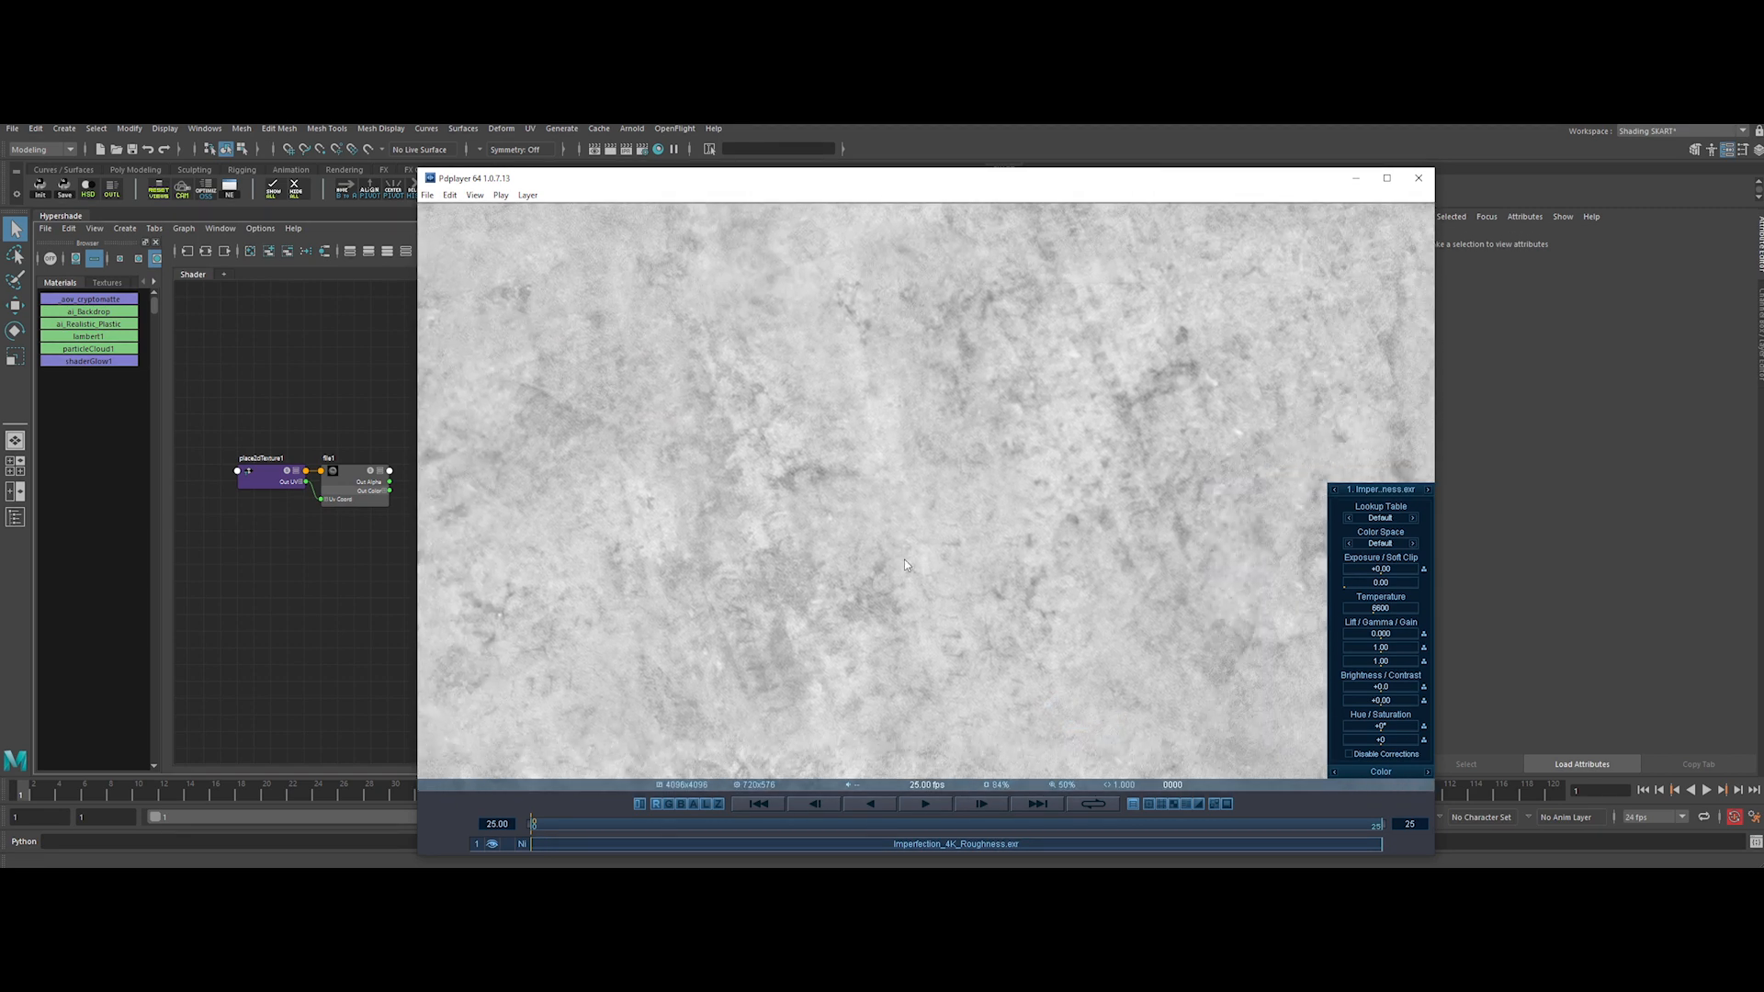
{"action": "scroll", "coordinate": [902, 559], "scroll_direction": "down", "scroll_amount": 1}
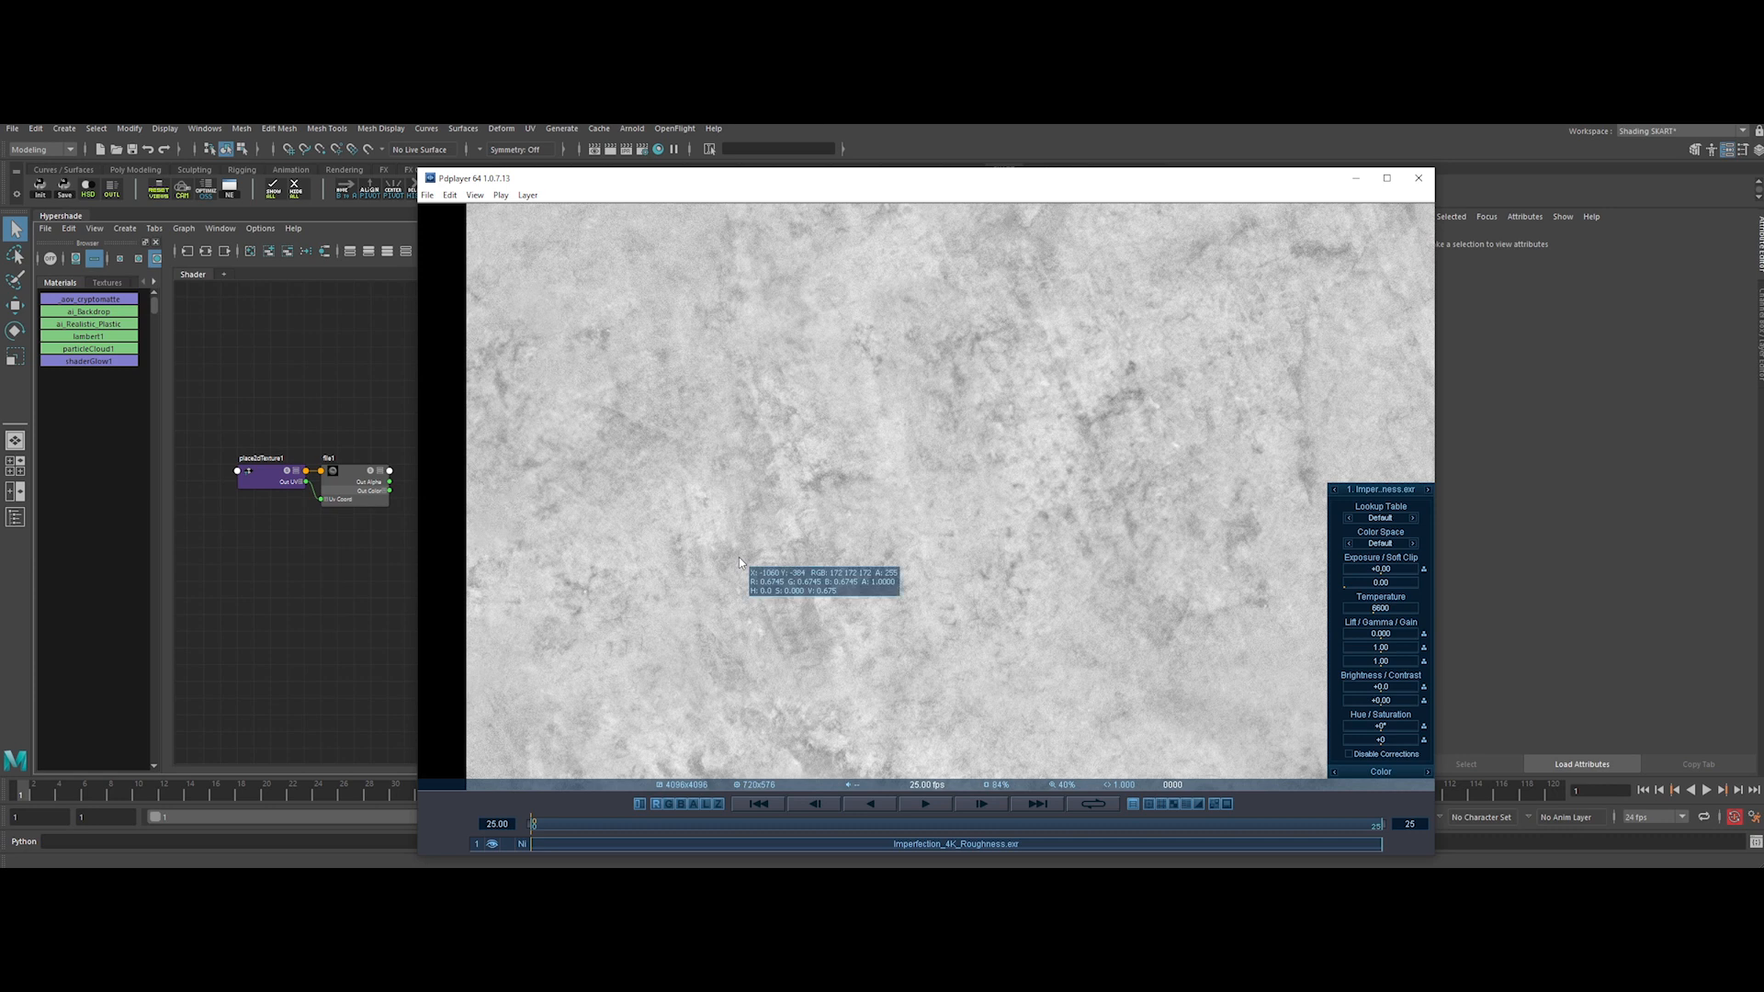
{"action": "left_click", "coordinate": [1419, 179]}
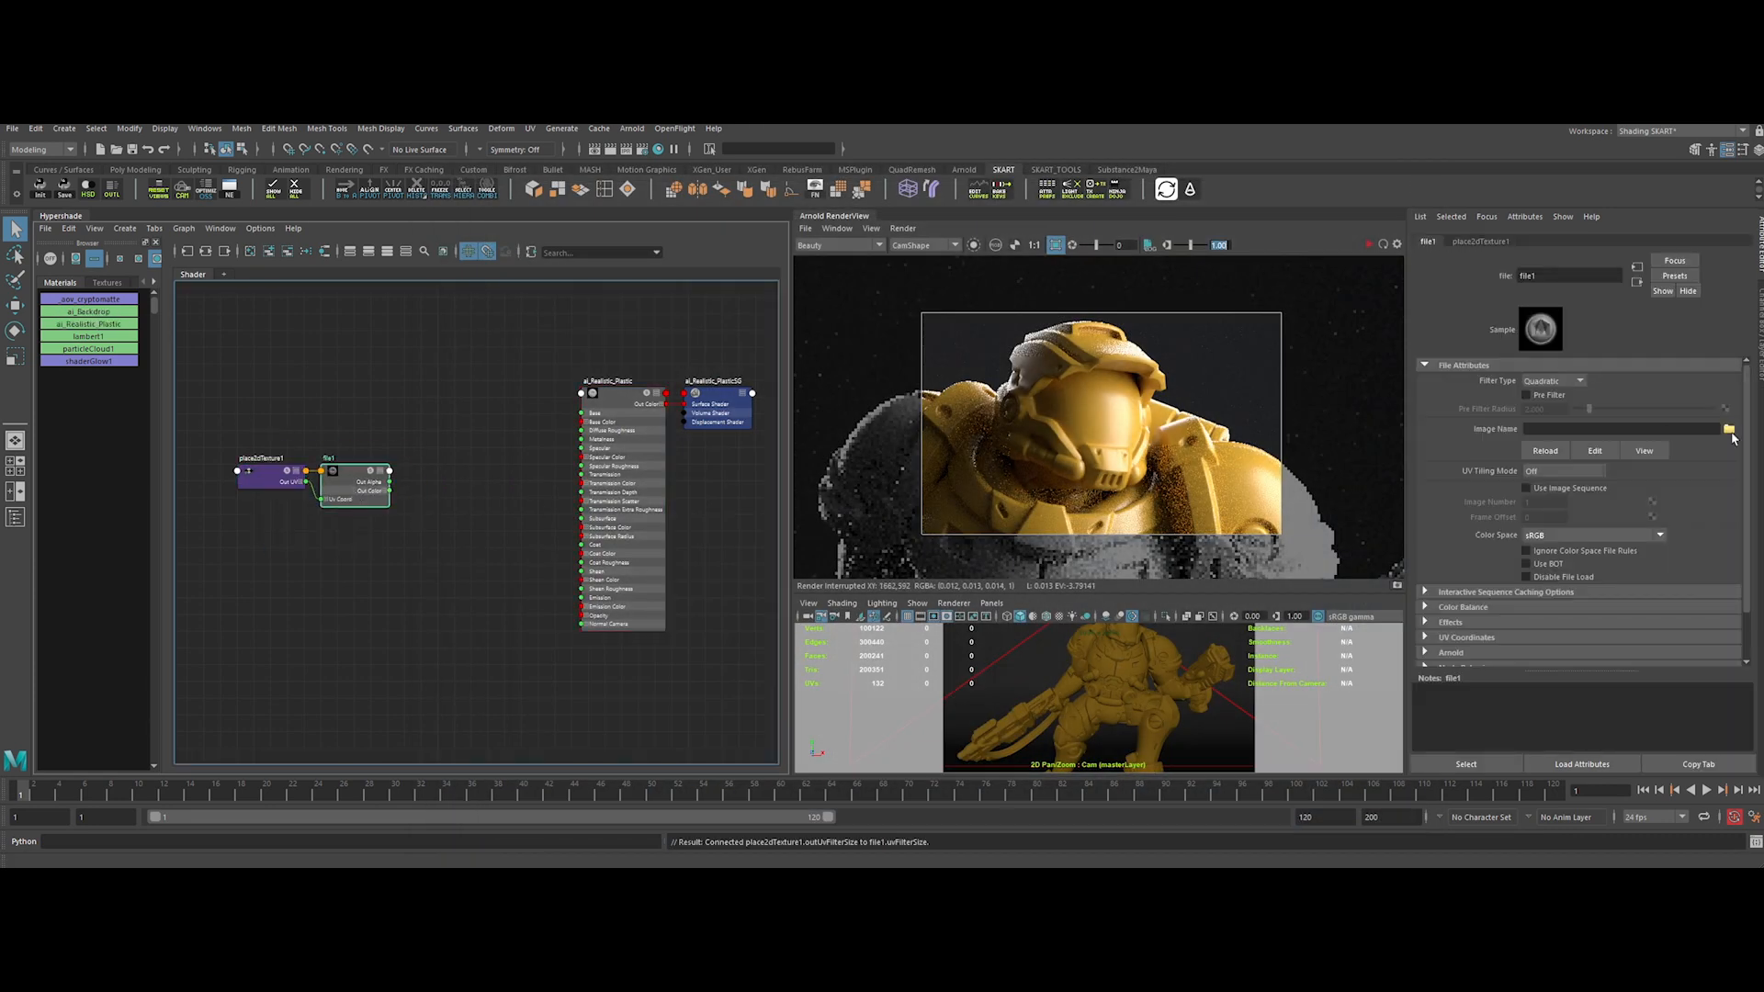
Load Imperfection_4K_Roughness.exr from the Surface_Imperfections folder into the file texture node
{"action": "left_click", "coordinate": [1729, 429]}
{"action": "double_click", "coordinate": [469, 273]}
{"action": "double_click", "coordinate": [446, 277]}
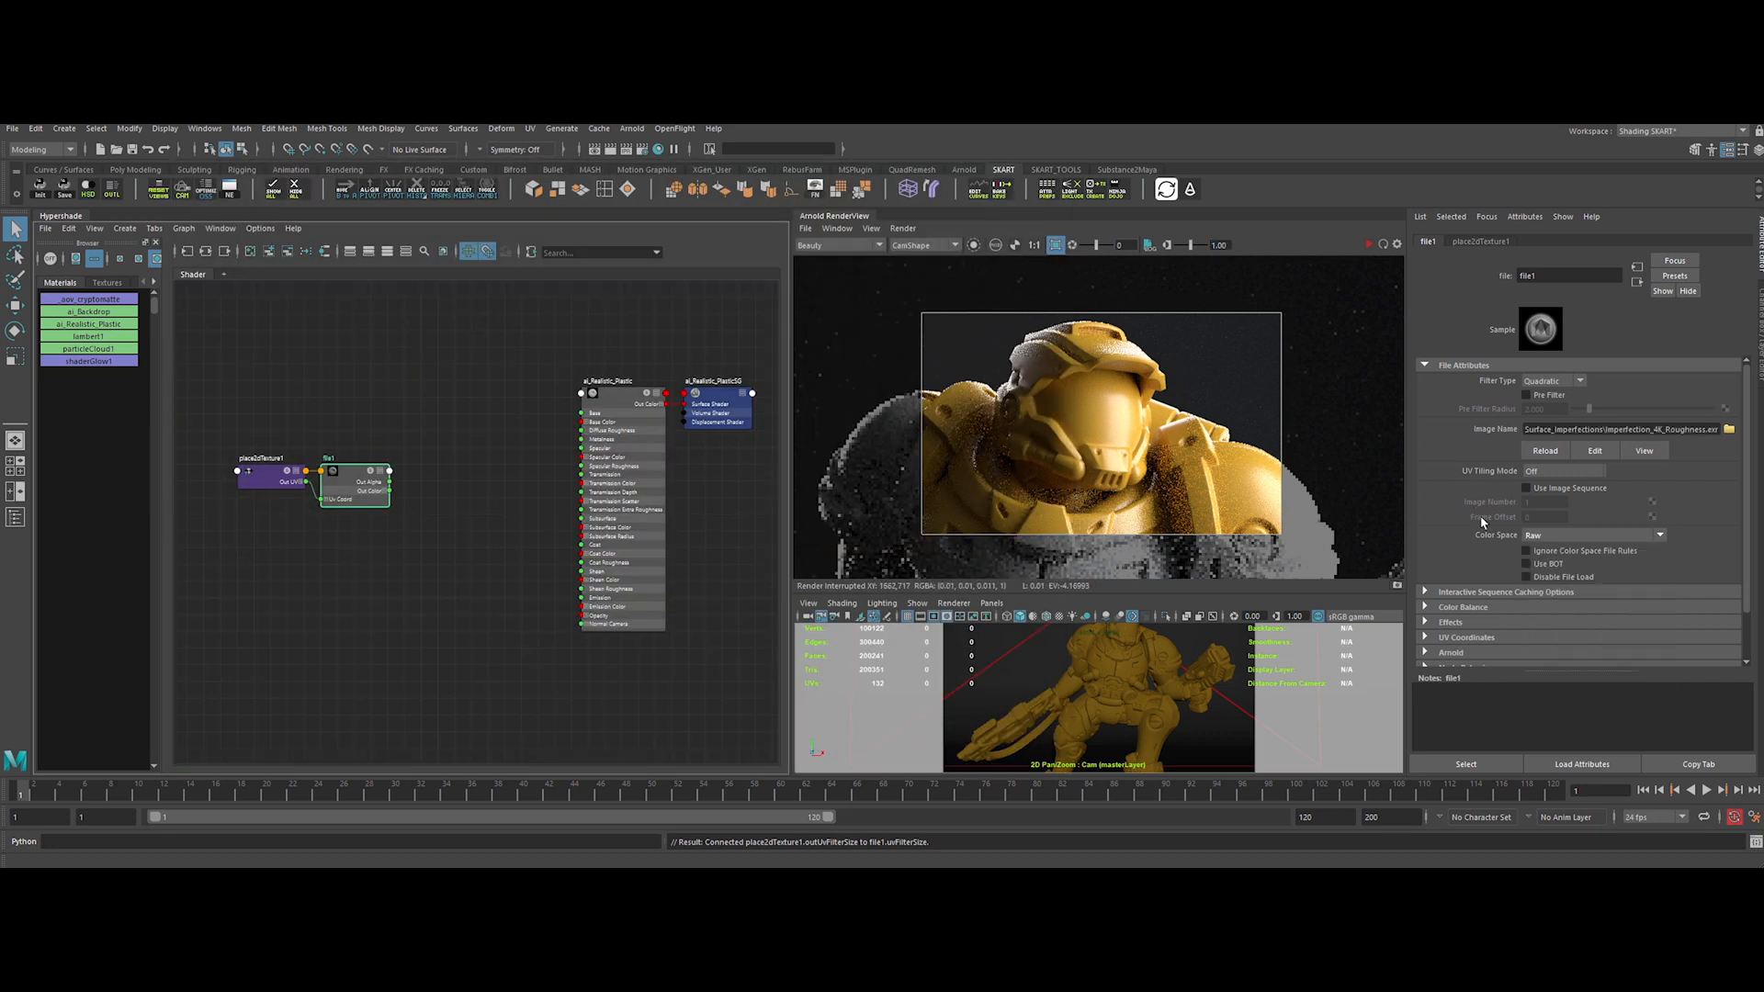
Add an aiTriplanar node between the imperfection texture and the ai_Realistic_Plastic material
{"action": "left_click", "coordinate": [465, 512]}
{"action": "scroll", "coordinate": [465, 512], "scroll_direction": "up", "scroll_amount": 2}
{"action": "key", "text": "Tab"}
{"action": "type", "text": "aitri"}
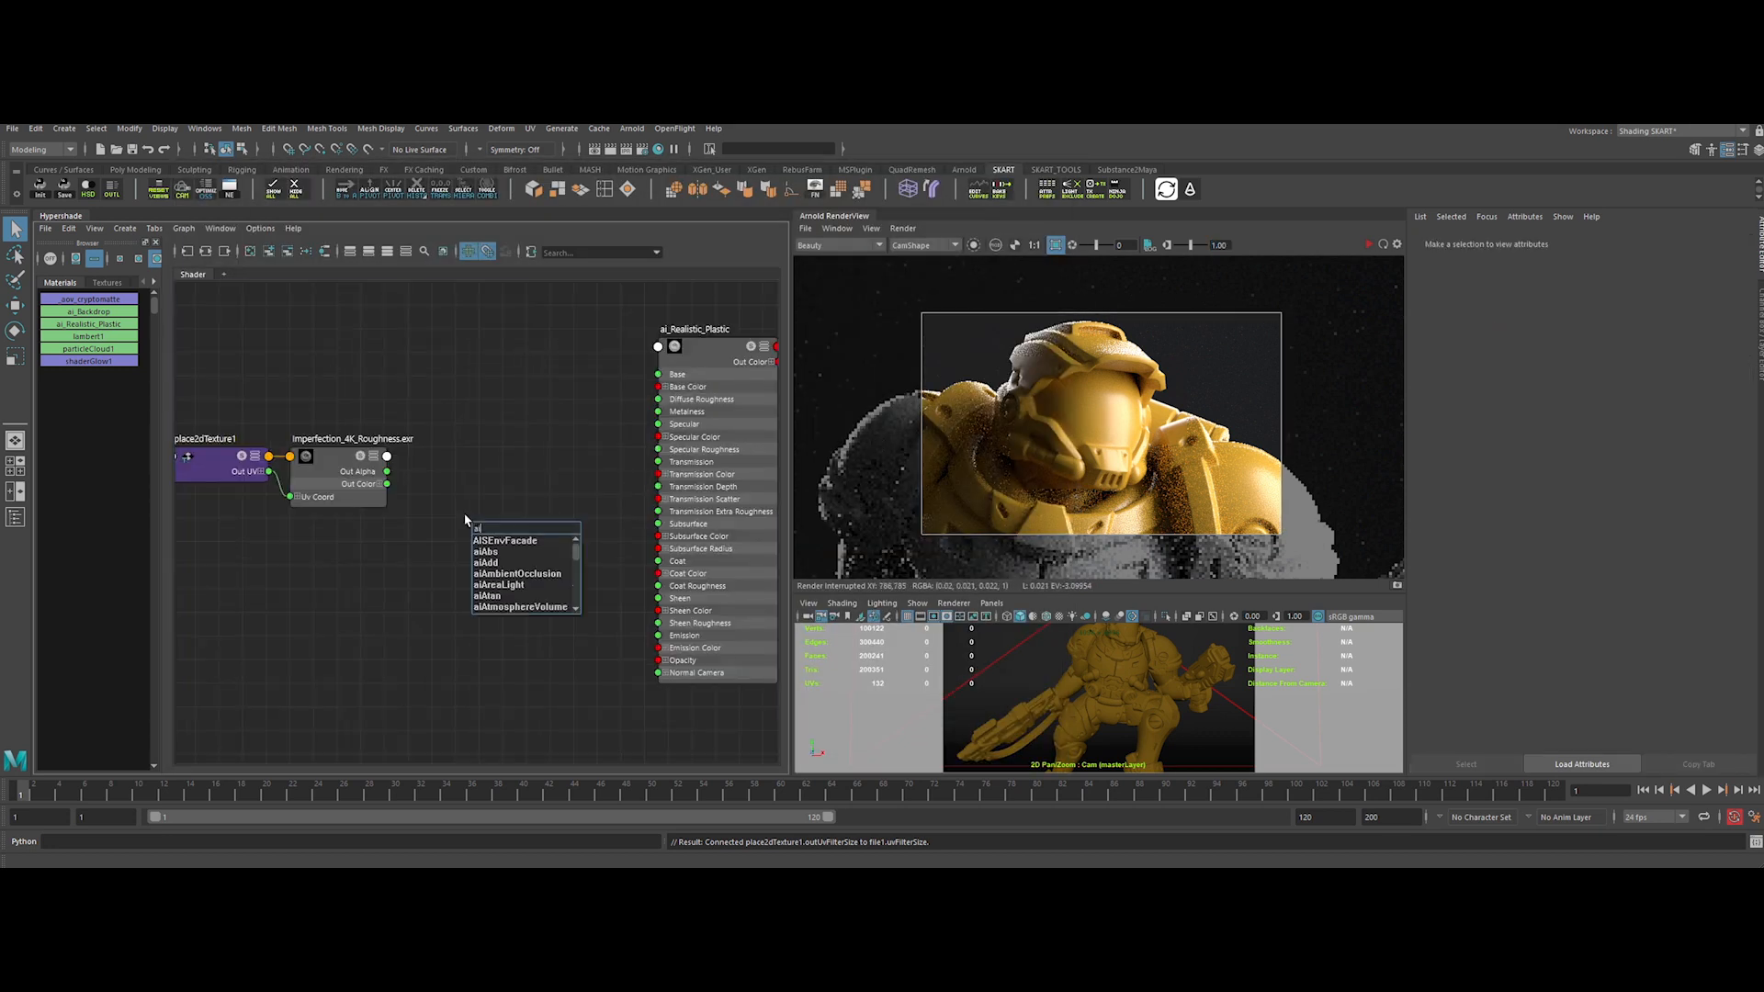
{"action": "key", "text": "Return"}
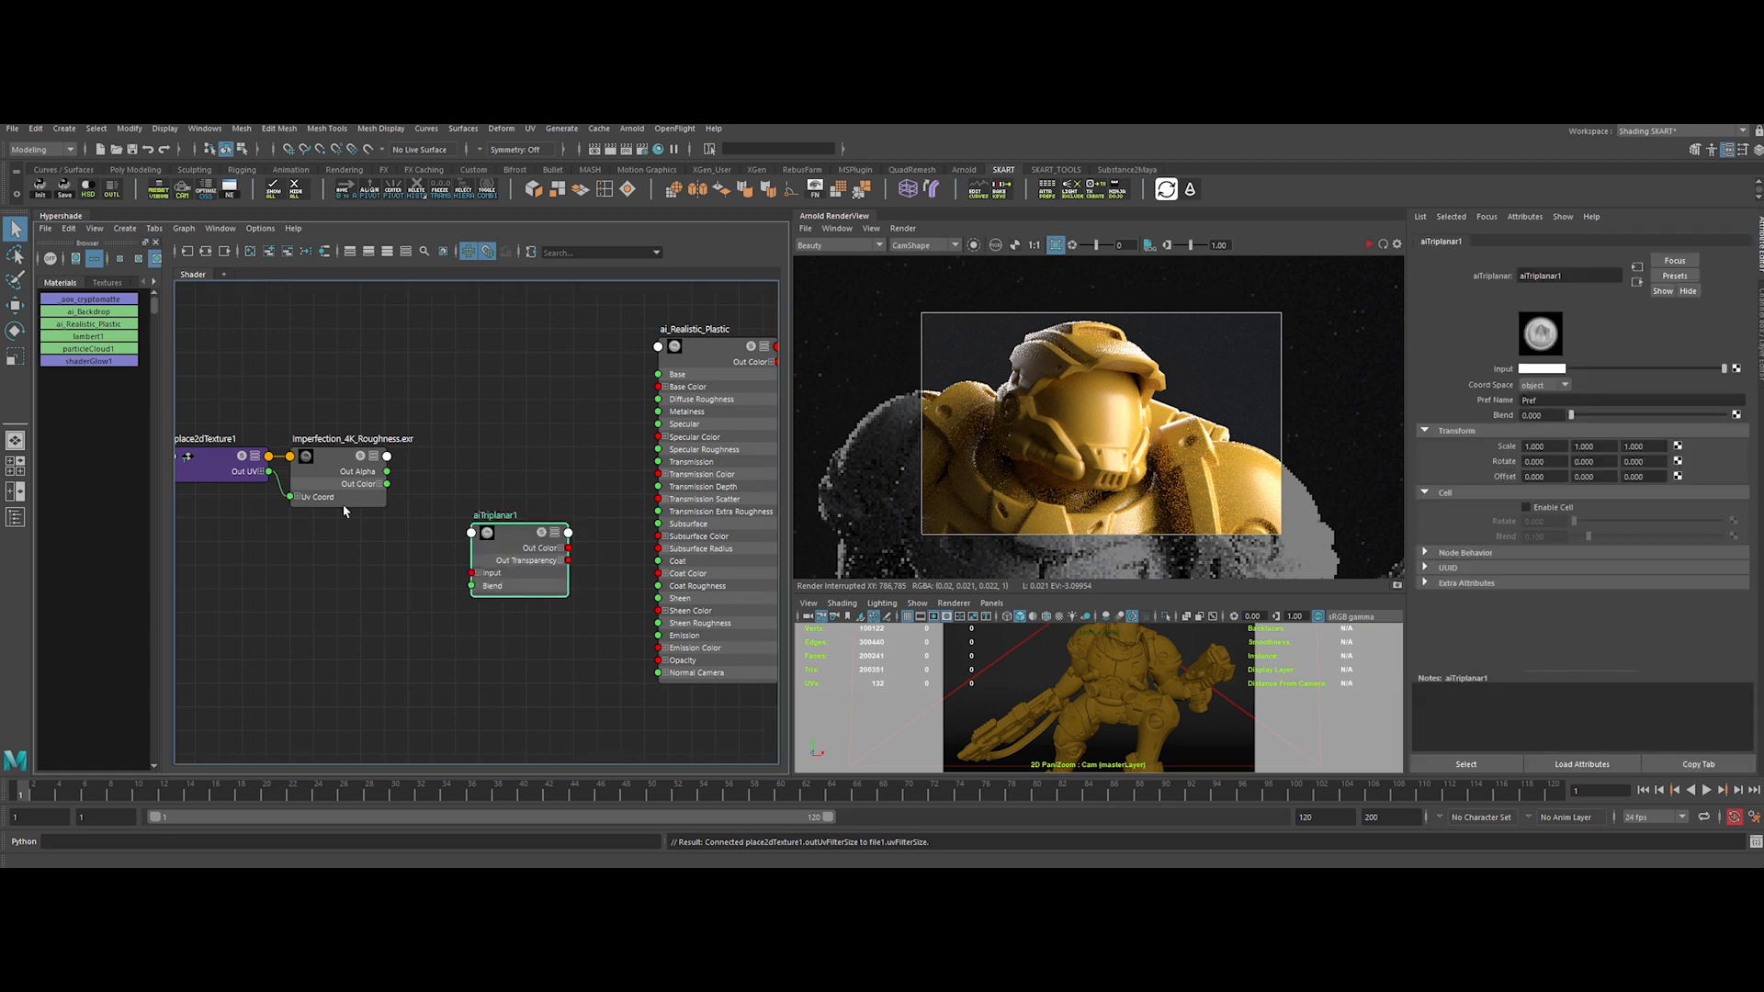
Place the aiTriplanar node beside the imperfection texture and connect the texture's Out Color to the triplanar Input
{"action": "left_click_drag", "start_coordinate": [345, 501], "coordinate": [274, 502]}
{"action": "left_click_drag", "start_coordinate": [522, 560], "coordinate": [435, 460]}
{"action": "left_click_drag", "start_coordinate": [316, 484], "coordinate": [385, 474]}
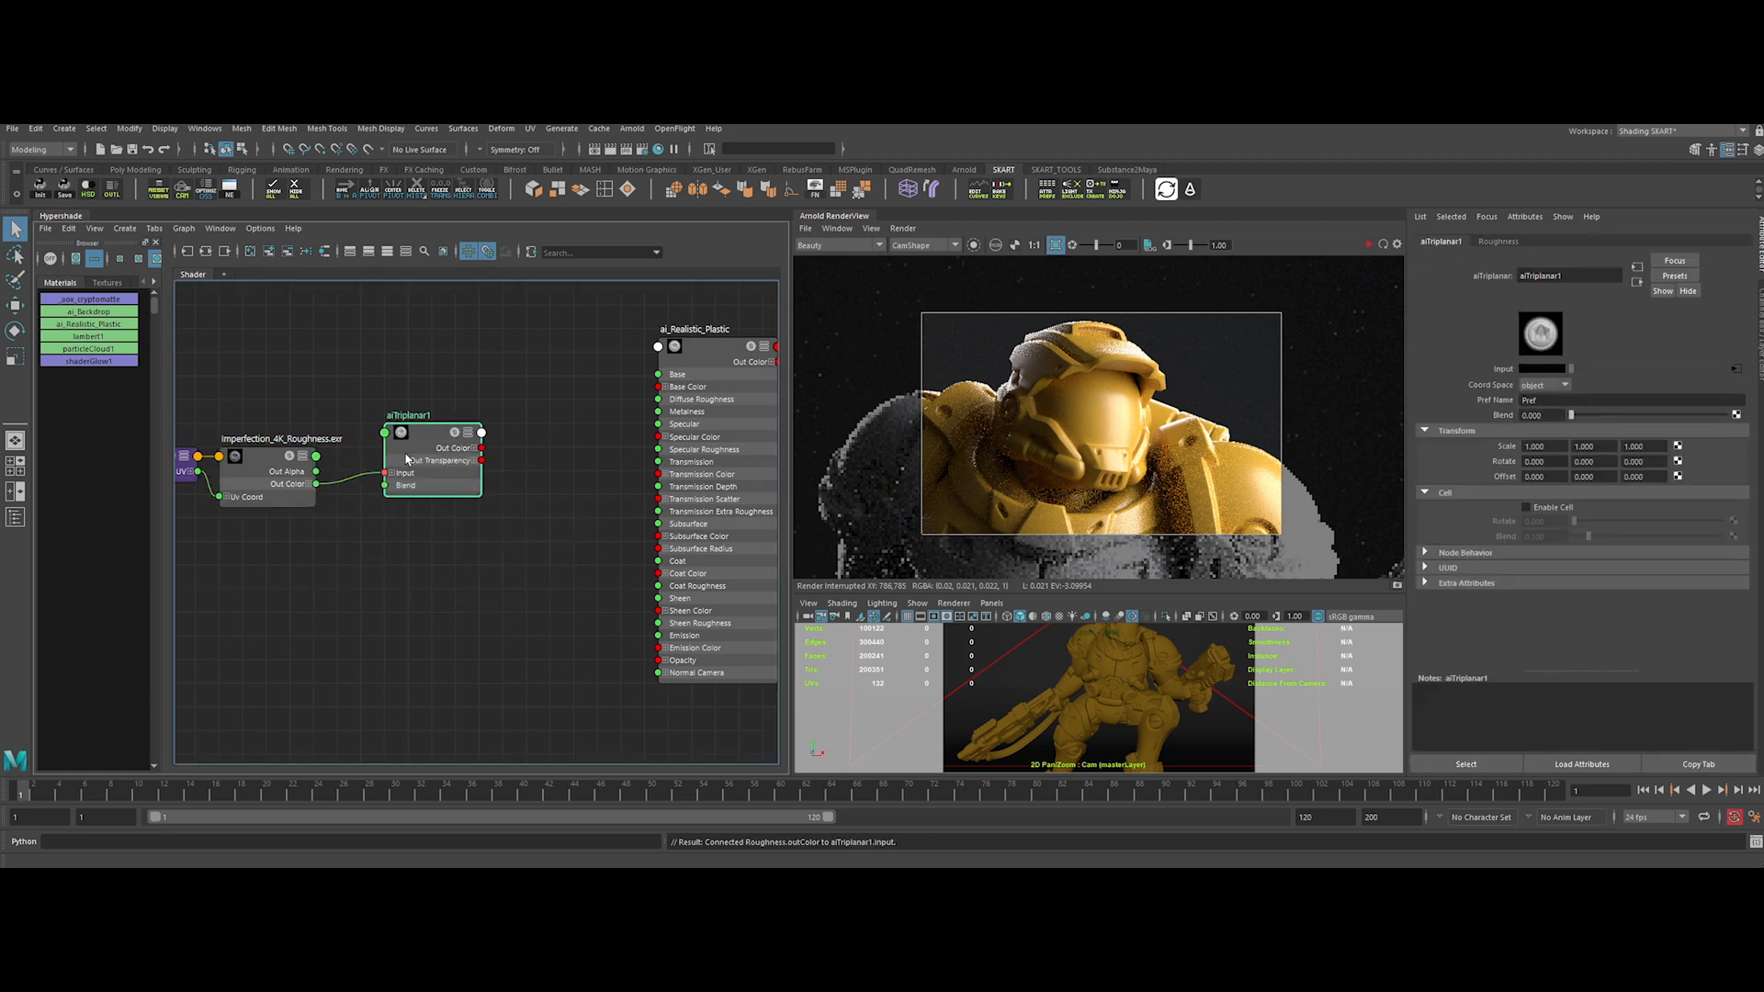
Connect the triplanar's Out Color R to ai_Realistic_Plastic's Specular Roughness and rename the triplanar node Rouhness_Triplanar
{"action": "left_click_drag", "start_coordinate": [482, 449], "coordinate": [658, 449]}
{"action": "left_click", "coordinate": [475, 449]}
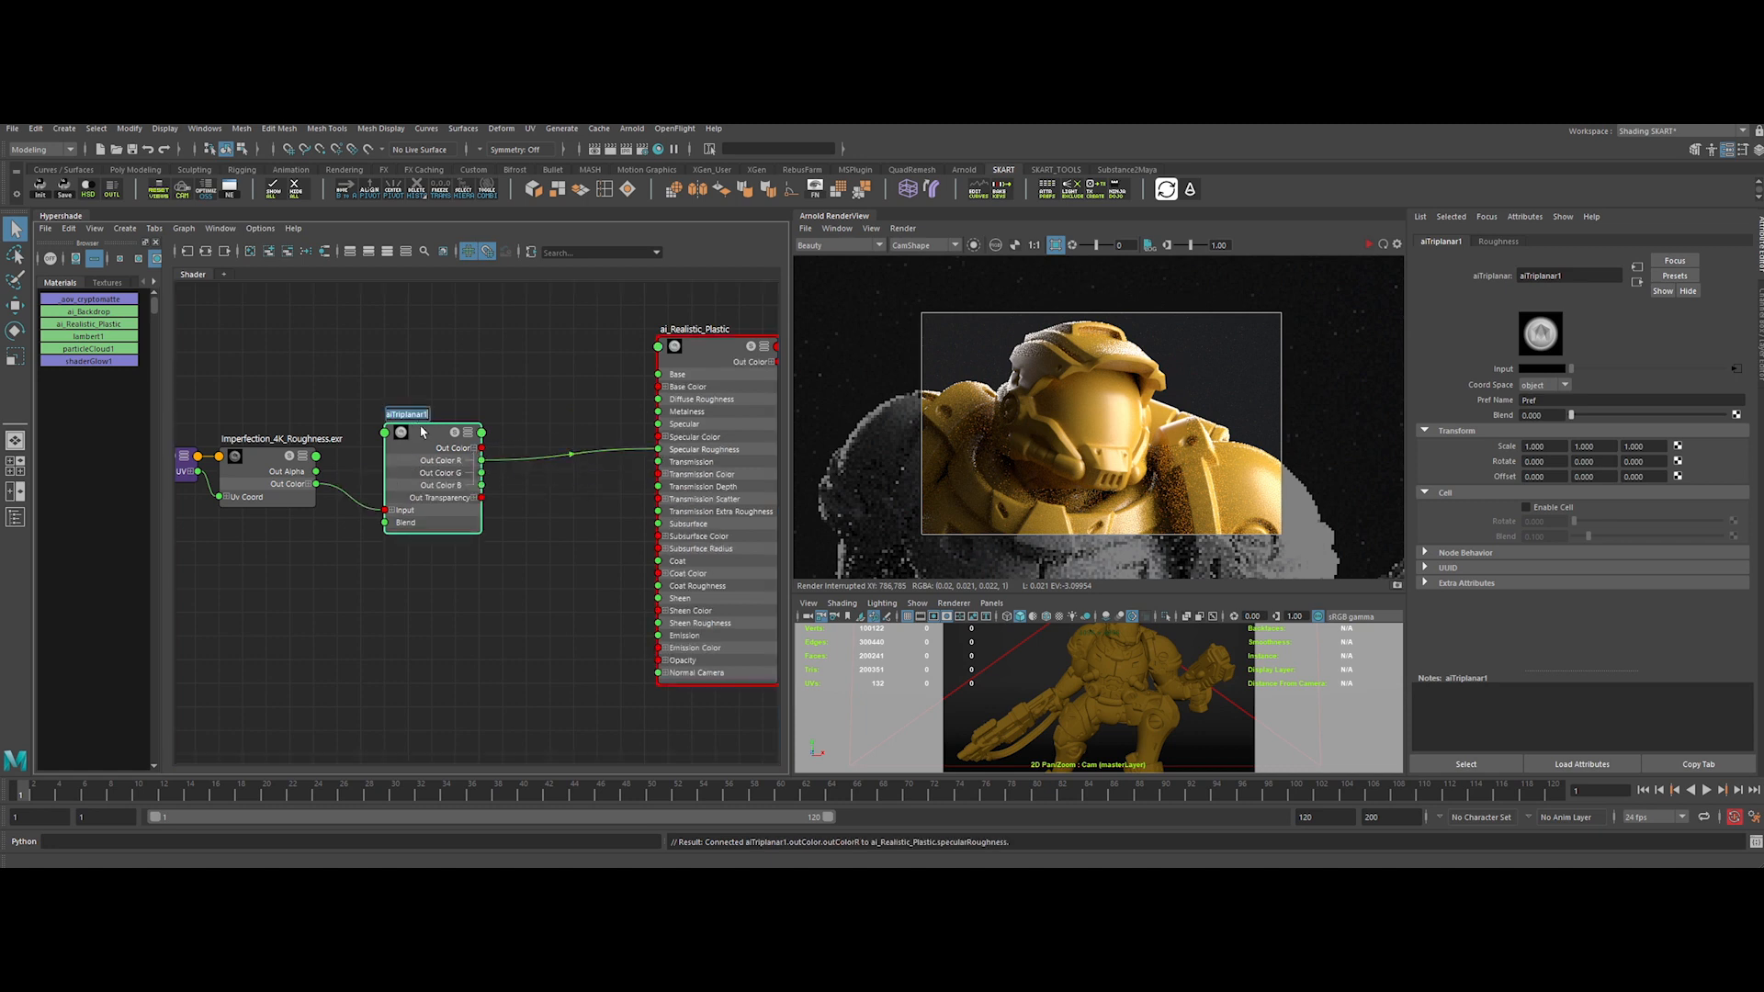
{"action": "type", "text": "lanar"}
{"action": "key", "text": "Return"}
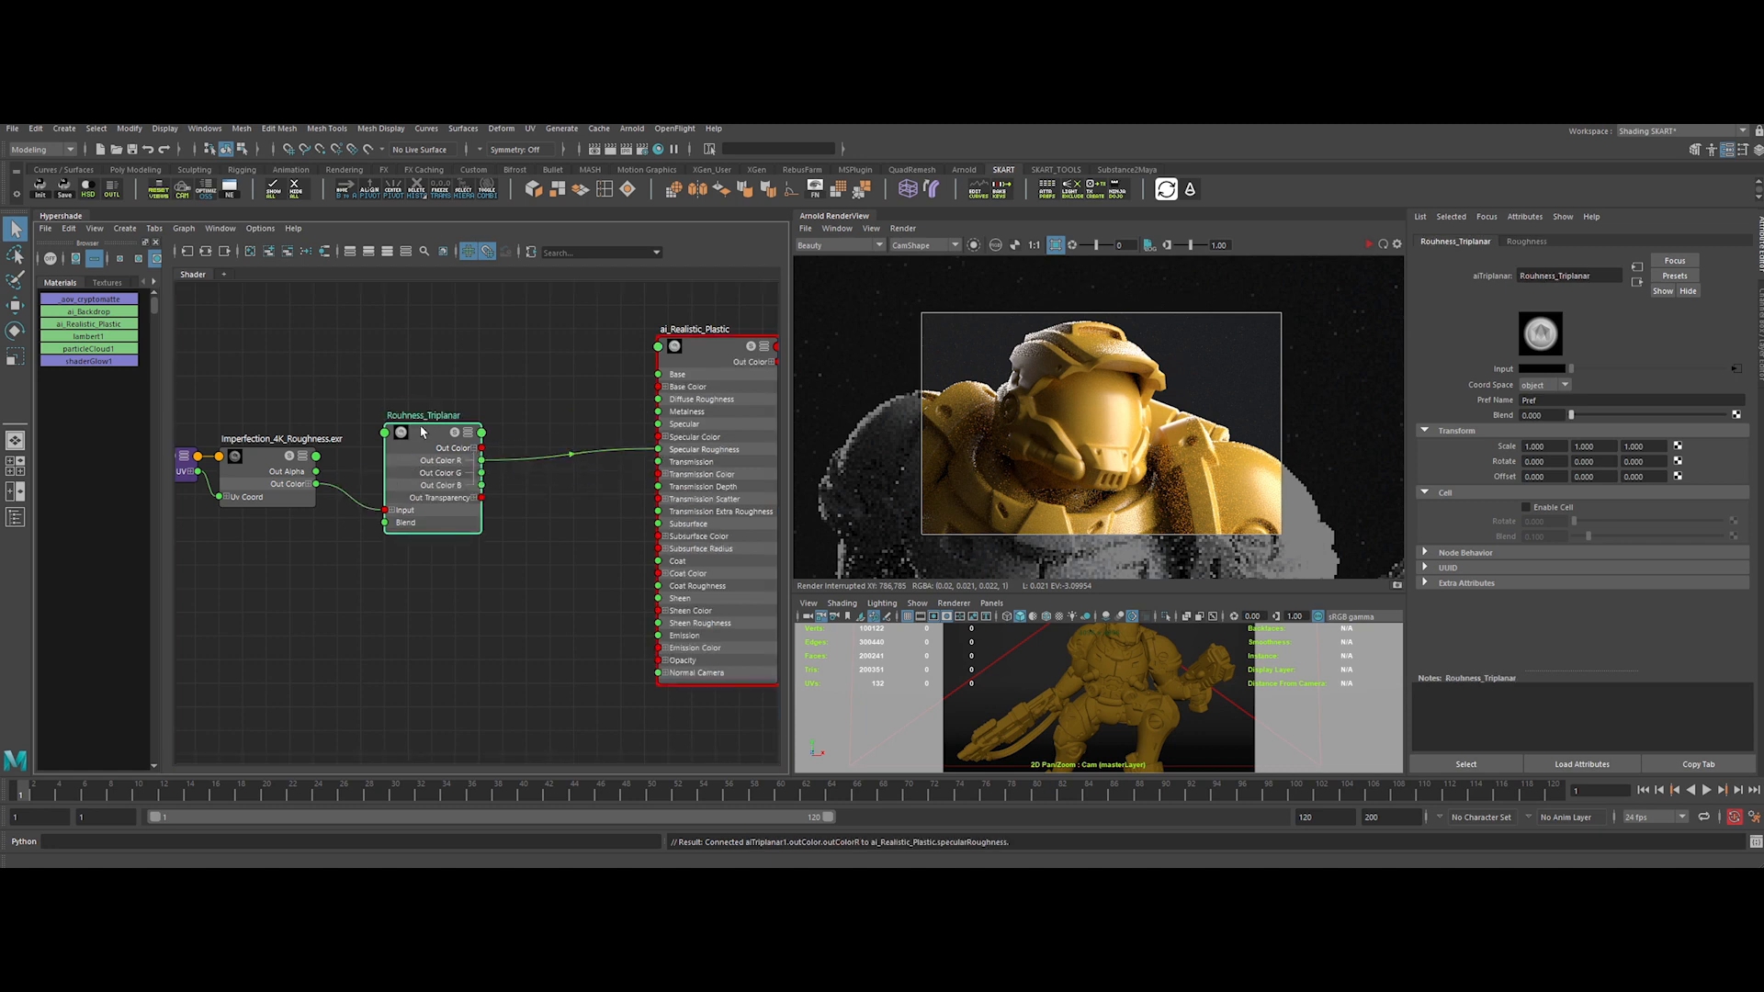
Render Rouhness_Triplanar in isolation and inspect the projected map on the helmet and shoulder
{"action": "left_click", "coordinate": [1369, 245]}
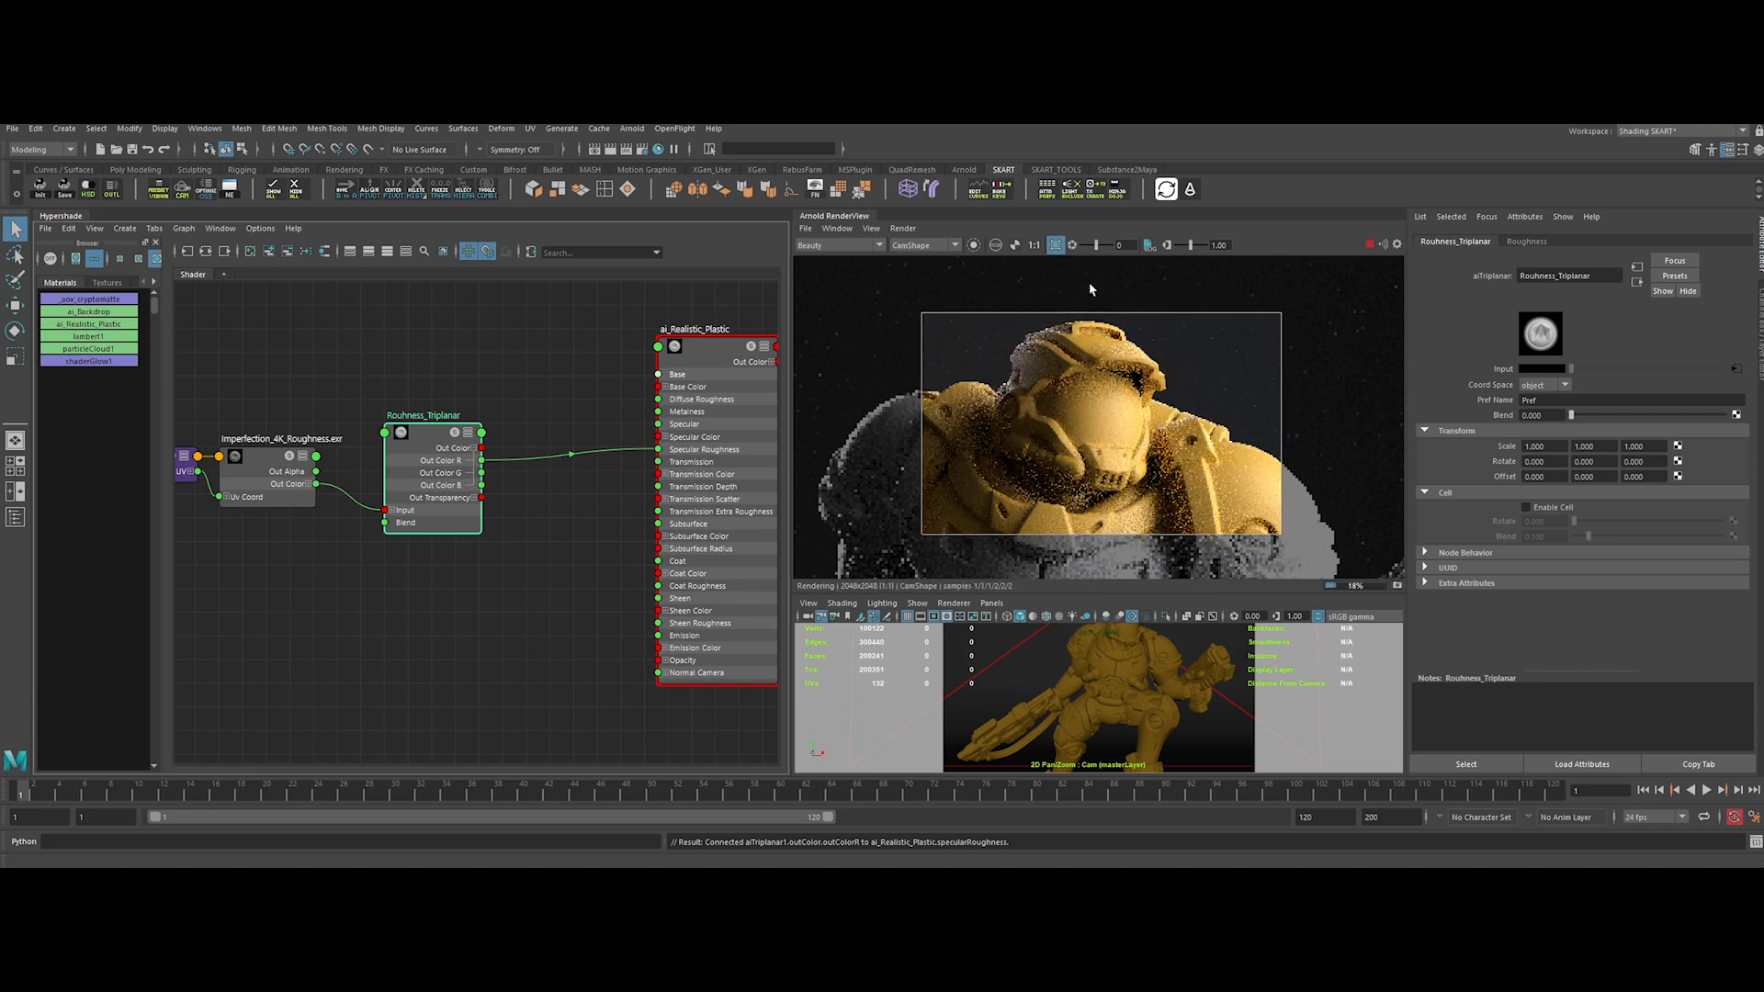
{"action": "left_click", "coordinate": [973, 245]}
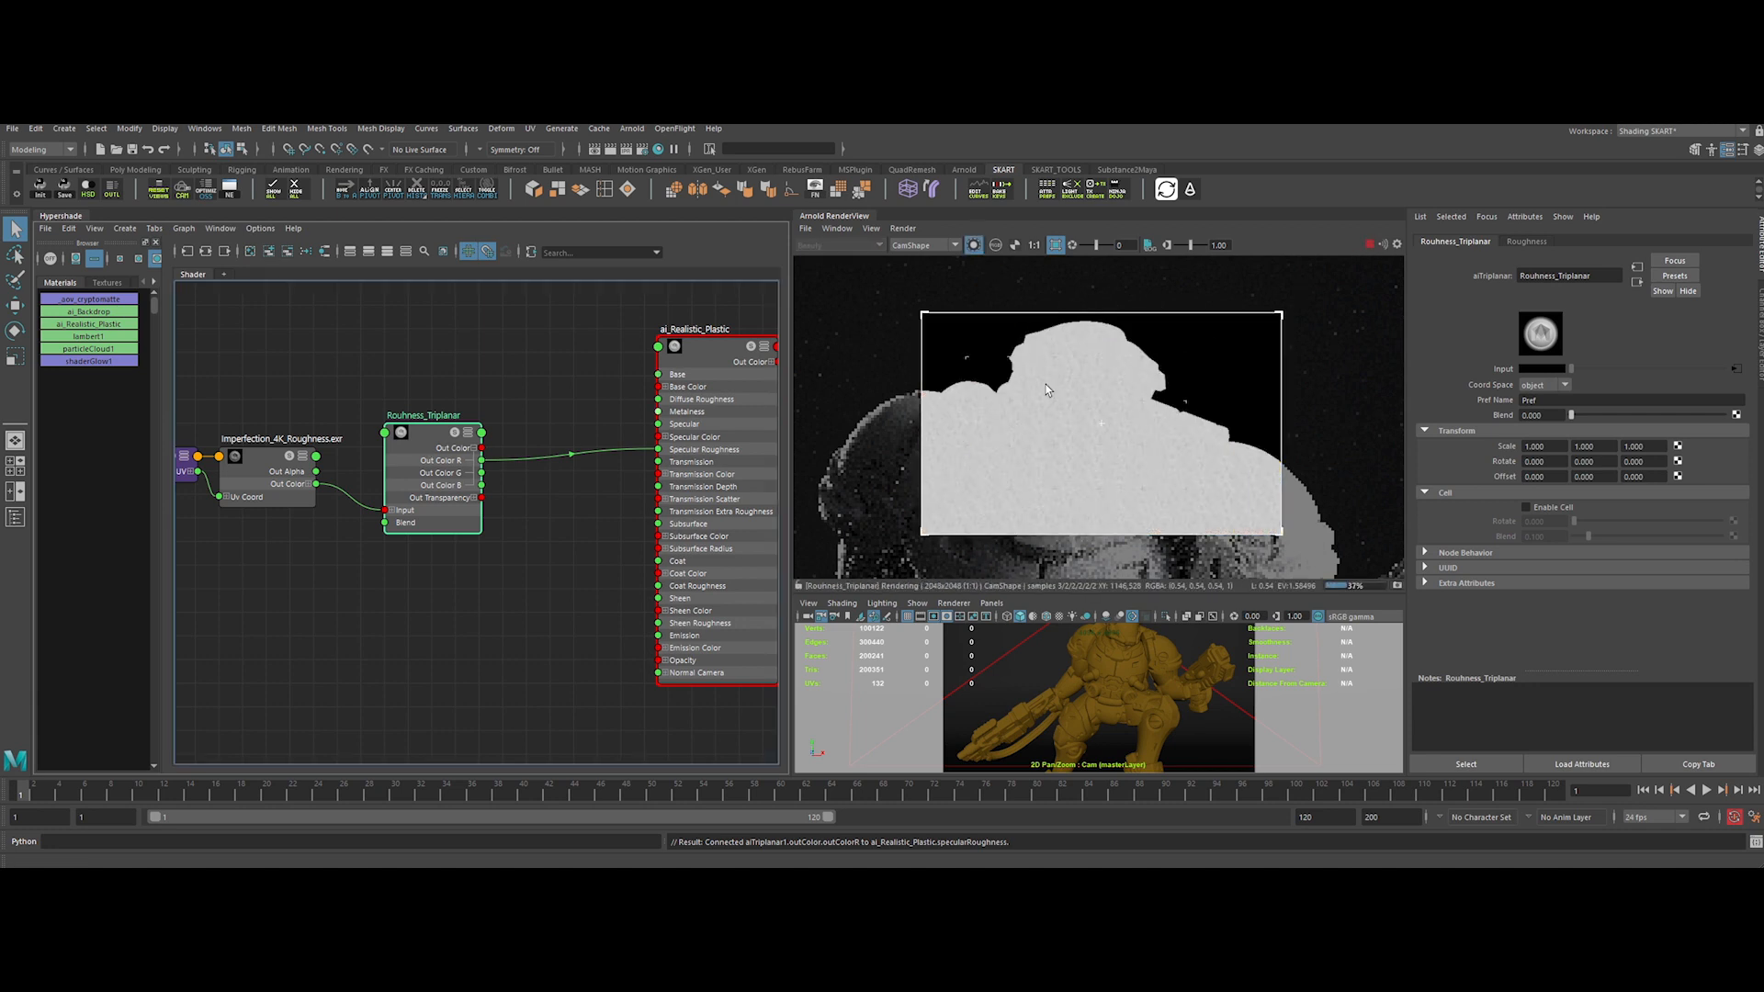
{"action": "scroll", "coordinate": [1045, 390], "scroll_direction": "up", "scroll_amount": 2}
{"action": "middle_click_drag", "start_coordinate": [1132, 360], "coordinate": [1119, 333]}
{"action": "left_click", "coordinate": [1369, 245]}
Set the triplanar scale to 0.01 on all three axes and refresh the isolated render
{"action": "left_click_drag", "start_coordinate": [1553, 447], "coordinate": [1483, 457]}
{"action": "type", "text": "0.01"}
{"action": "key", "text": "Tab"}
{"action": "type", "text": "0.01"}
{"action": "key", "text": "Tab"}
{"action": "type", "text": "0.01"}
{"action": "key", "text": "Return"}
{"action": "left_click", "coordinate": [1369, 245]}
{"action": "left_click", "coordinate": [1369, 245]}
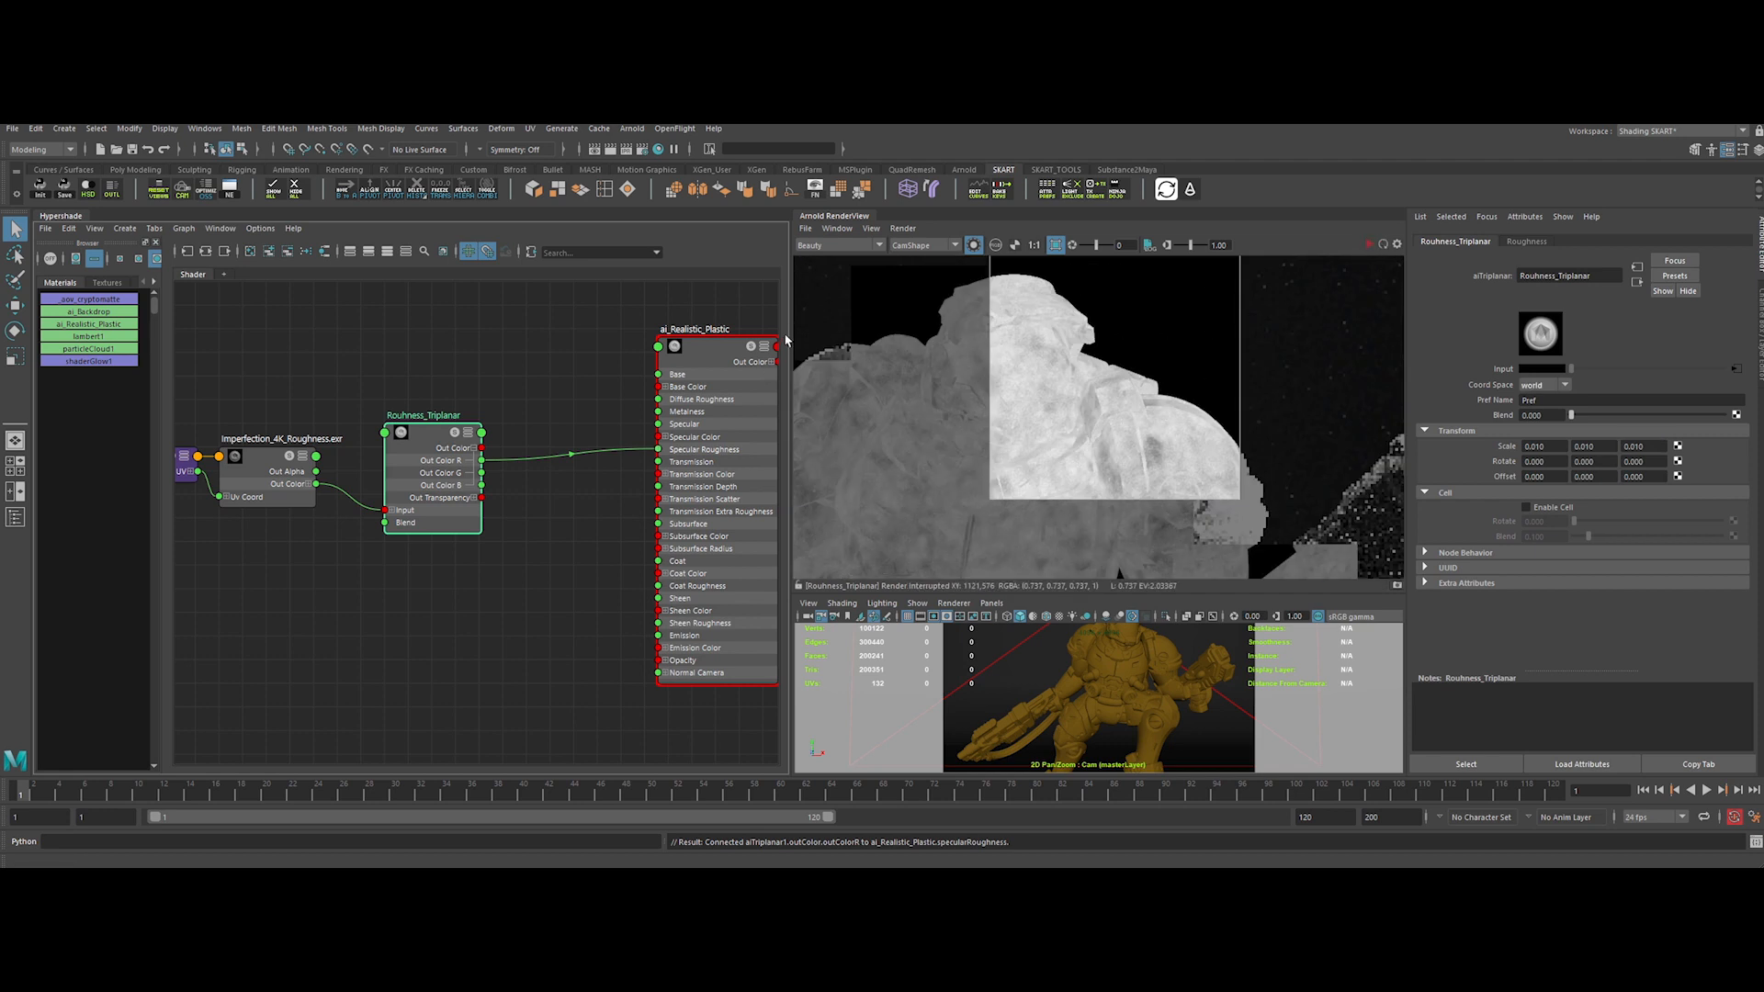
Enlarge the render view and sample the pixel values of the isolated roughness map
{"action": "left_click_drag", "start_coordinate": [785, 340], "coordinate": [560, 340]}
{"action": "left_click", "coordinate": [1398, 244]}
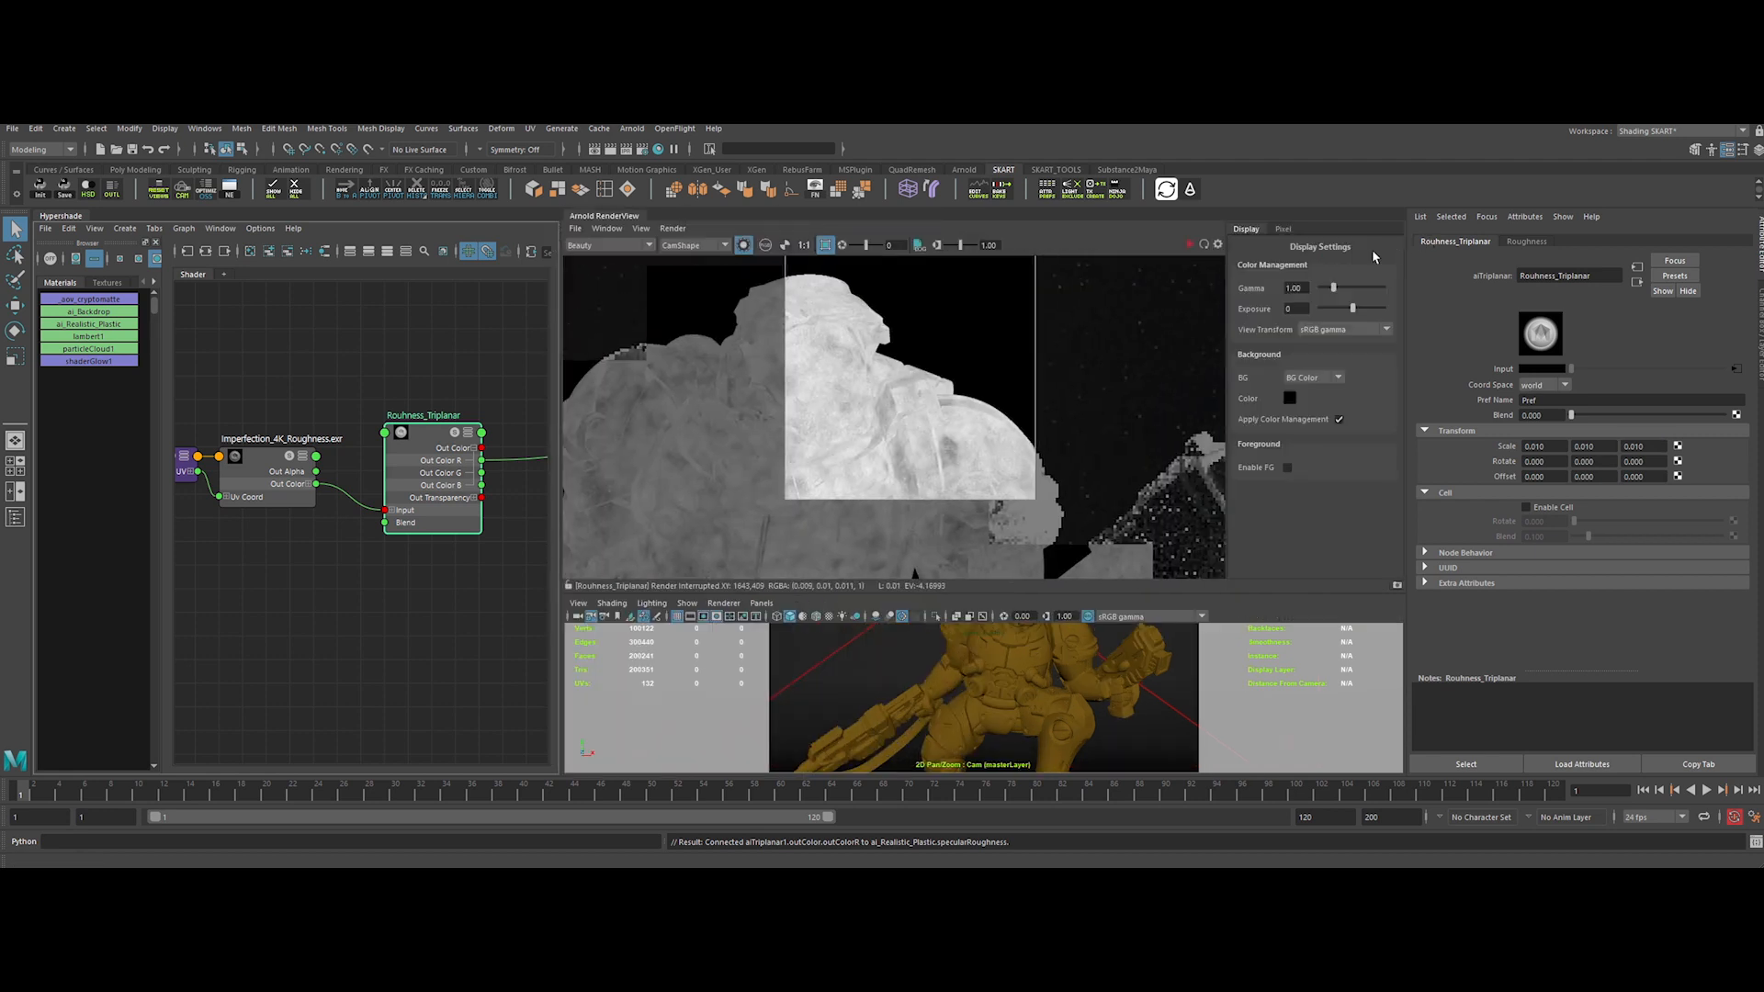
{"action": "left_click", "coordinate": [1282, 229]}
{"action": "scroll", "coordinate": [795, 412], "scroll_direction": "up", "scroll_amount": 2}
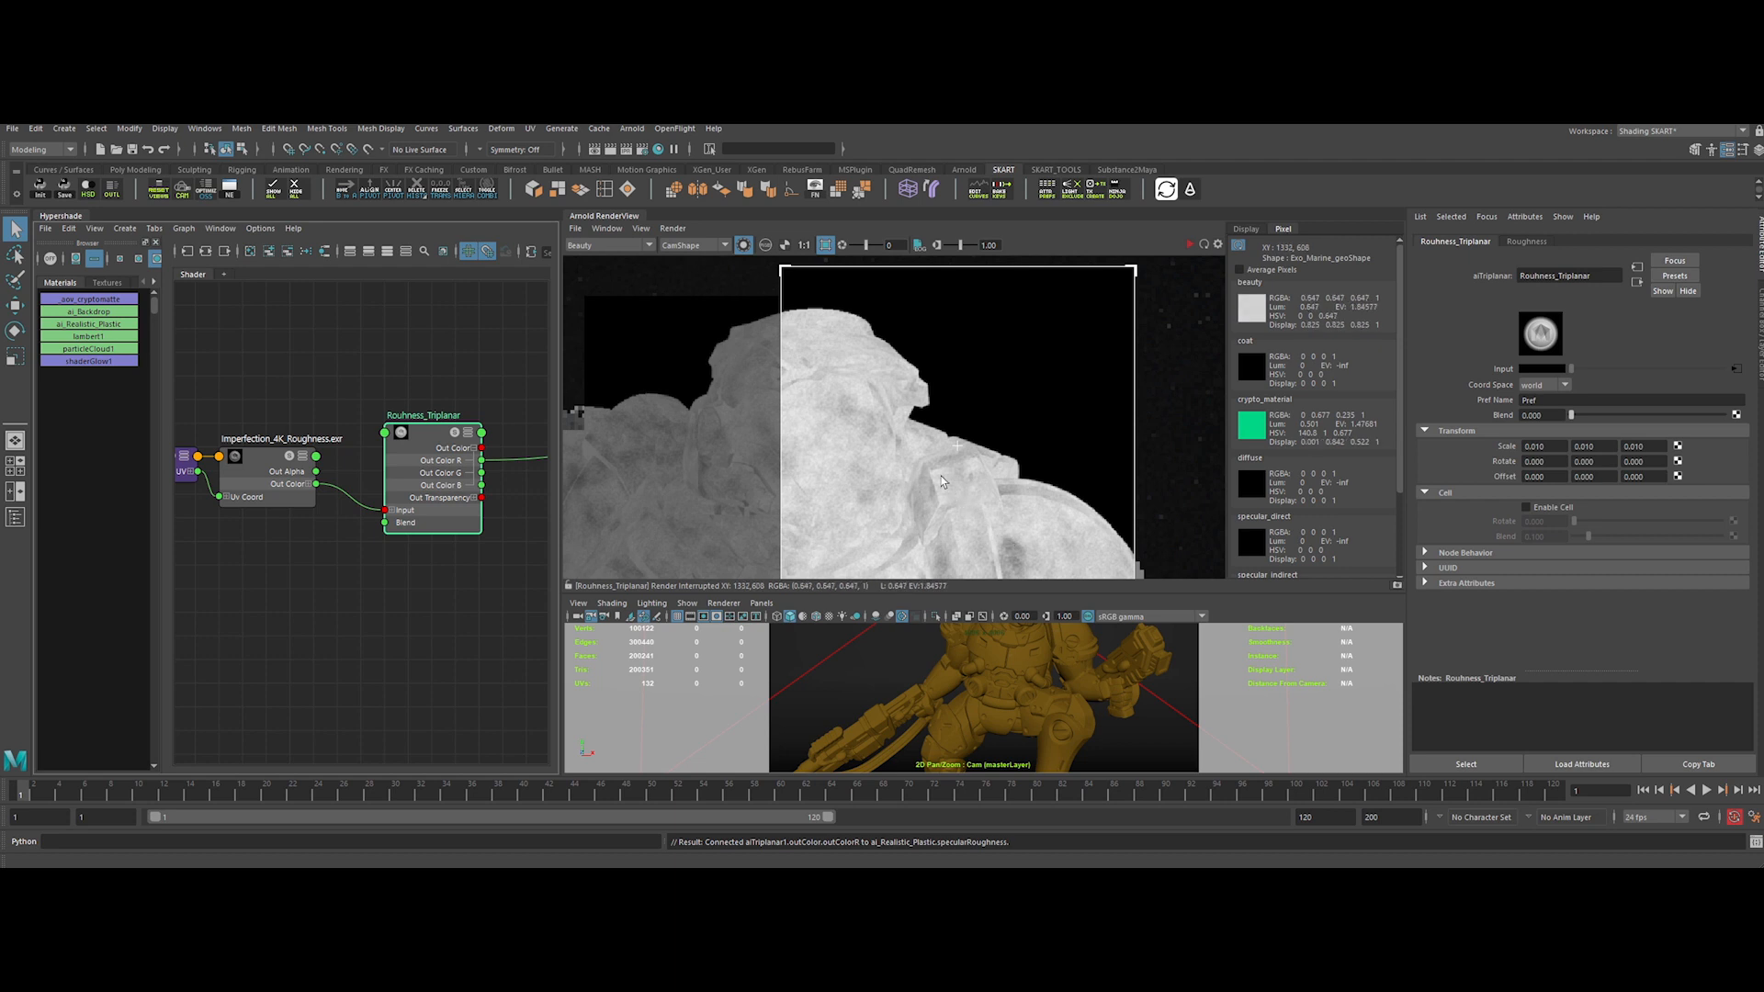
Widen the node graph and add an aiRange node near Rouhness_Triplanar
{"action": "left_click_drag", "start_coordinate": [561, 464], "coordinate": [779, 464]}
{"action": "scroll", "coordinate": [523, 602], "scroll_direction": "down", "scroll_amount": 2}
{"action": "mouse_move", "coordinate": [524, 602]}
{"action": "middle_mouse_down", "text": "alt"}
{"action": "mouse_move", "coordinate": [497, 569]}
{"action": "mouse_move", "coordinate": [553, 540]}
{"action": "mouse_move", "coordinate": [498, 593]}
{"action": "middle_mouse_up", "text": "alt"}
{"action": "key", "text": "Tab"}
{"action": "type", "text": "airange"}
{"action": "key", "text": "Down"}
{"action": "key", "text": "Return"}
Insert the aiRange node between Rouhness_Triplanar and the plastic's Specular Roughness, connecting its Out Color R
{"action": "scroll", "coordinate": [488, 568], "scroll_direction": "up", "scroll_amount": 2}
{"action": "left_click_drag", "start_coordinate": [510, 623], "coordinate": [544, 514]}
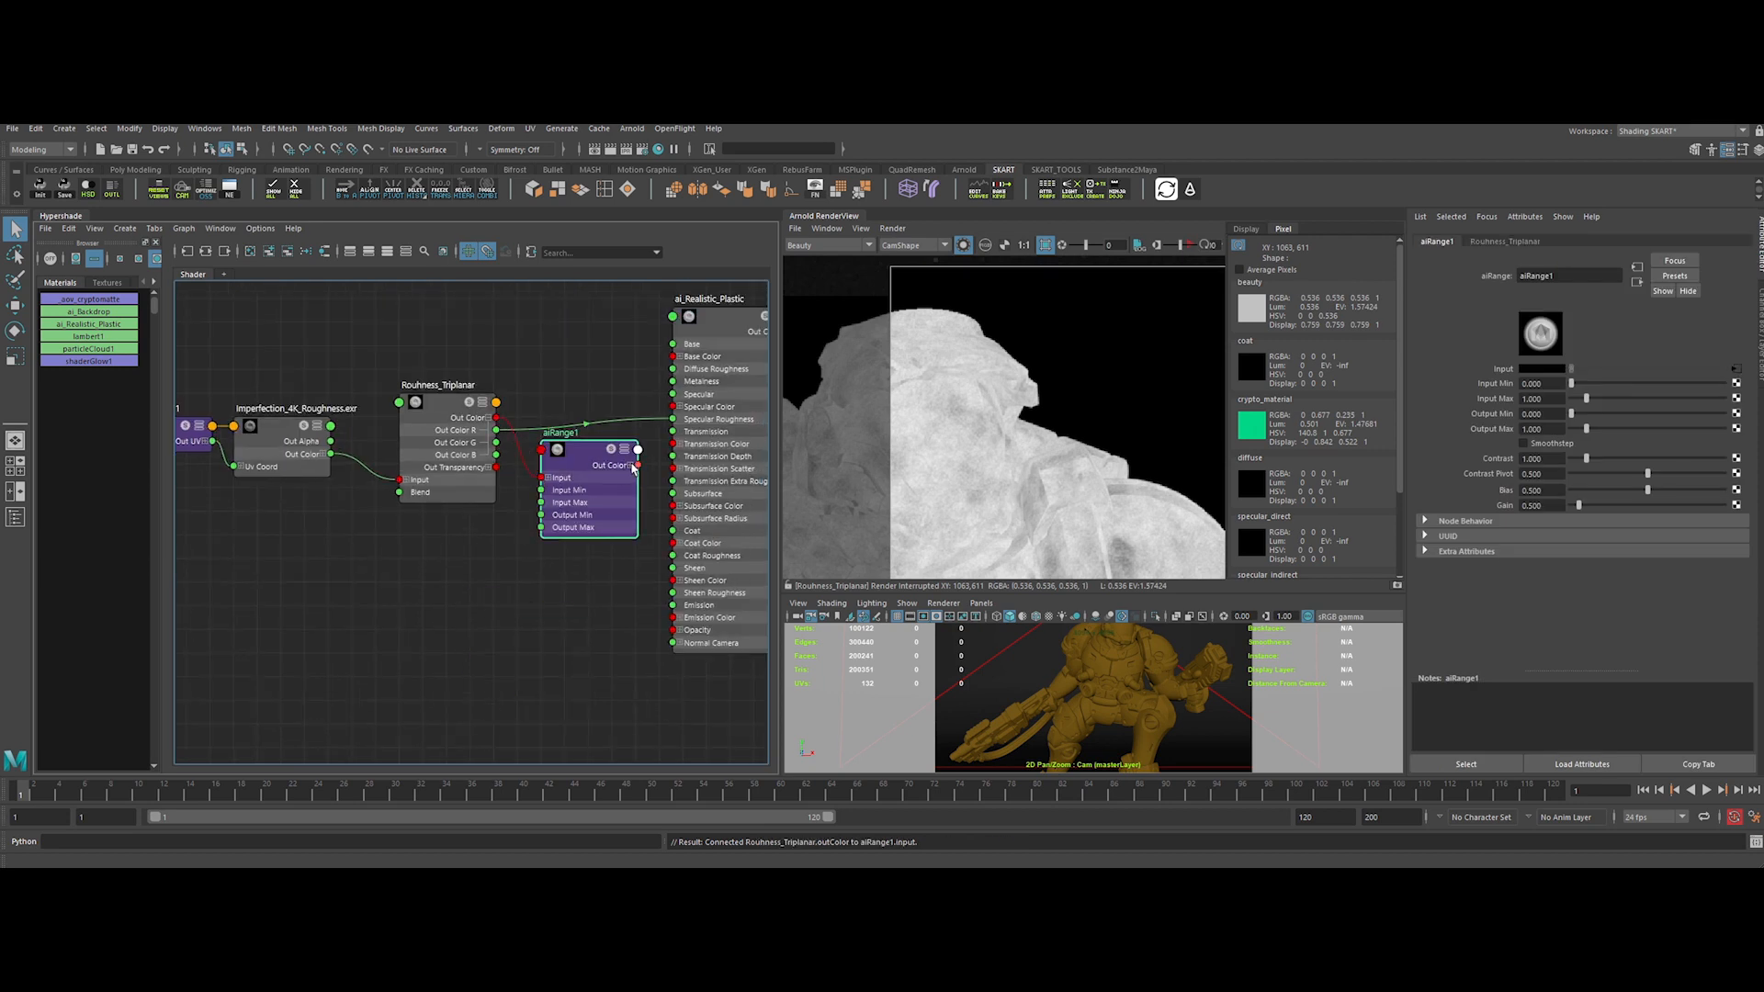
{"action": "left_click_drag", "start_coordinate": [641, 481], "coordinate": [673, 419]}
{"action": "scroll", "coordinate": [480, 615], "scroll_direction": "down", "scroll_amount": 2}
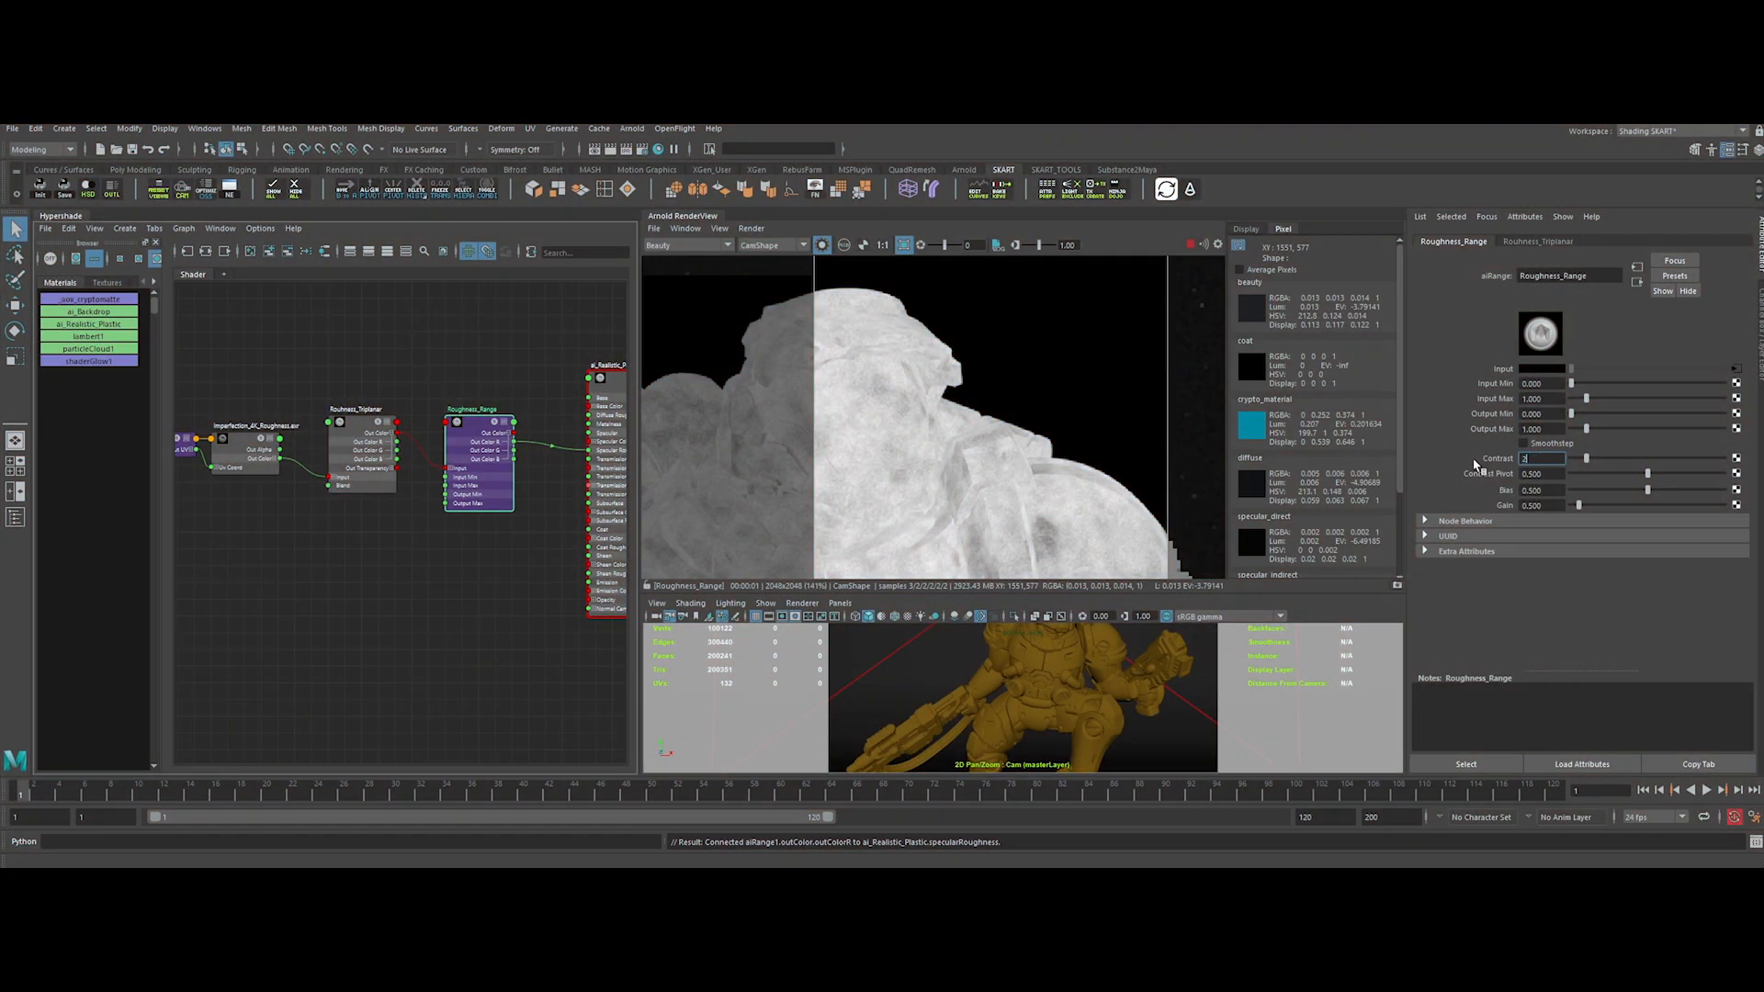
Inspect the Roughness_Range output up close on the character's shoulder armor
{"action": "scroll", "coordinate": [943, 459], "scroll_direction": "up", "scroll_amount": 2}
{"action": "middle_click_drag", "start_coordinate": [1097, 563], "coordinate": [1054, 443]}
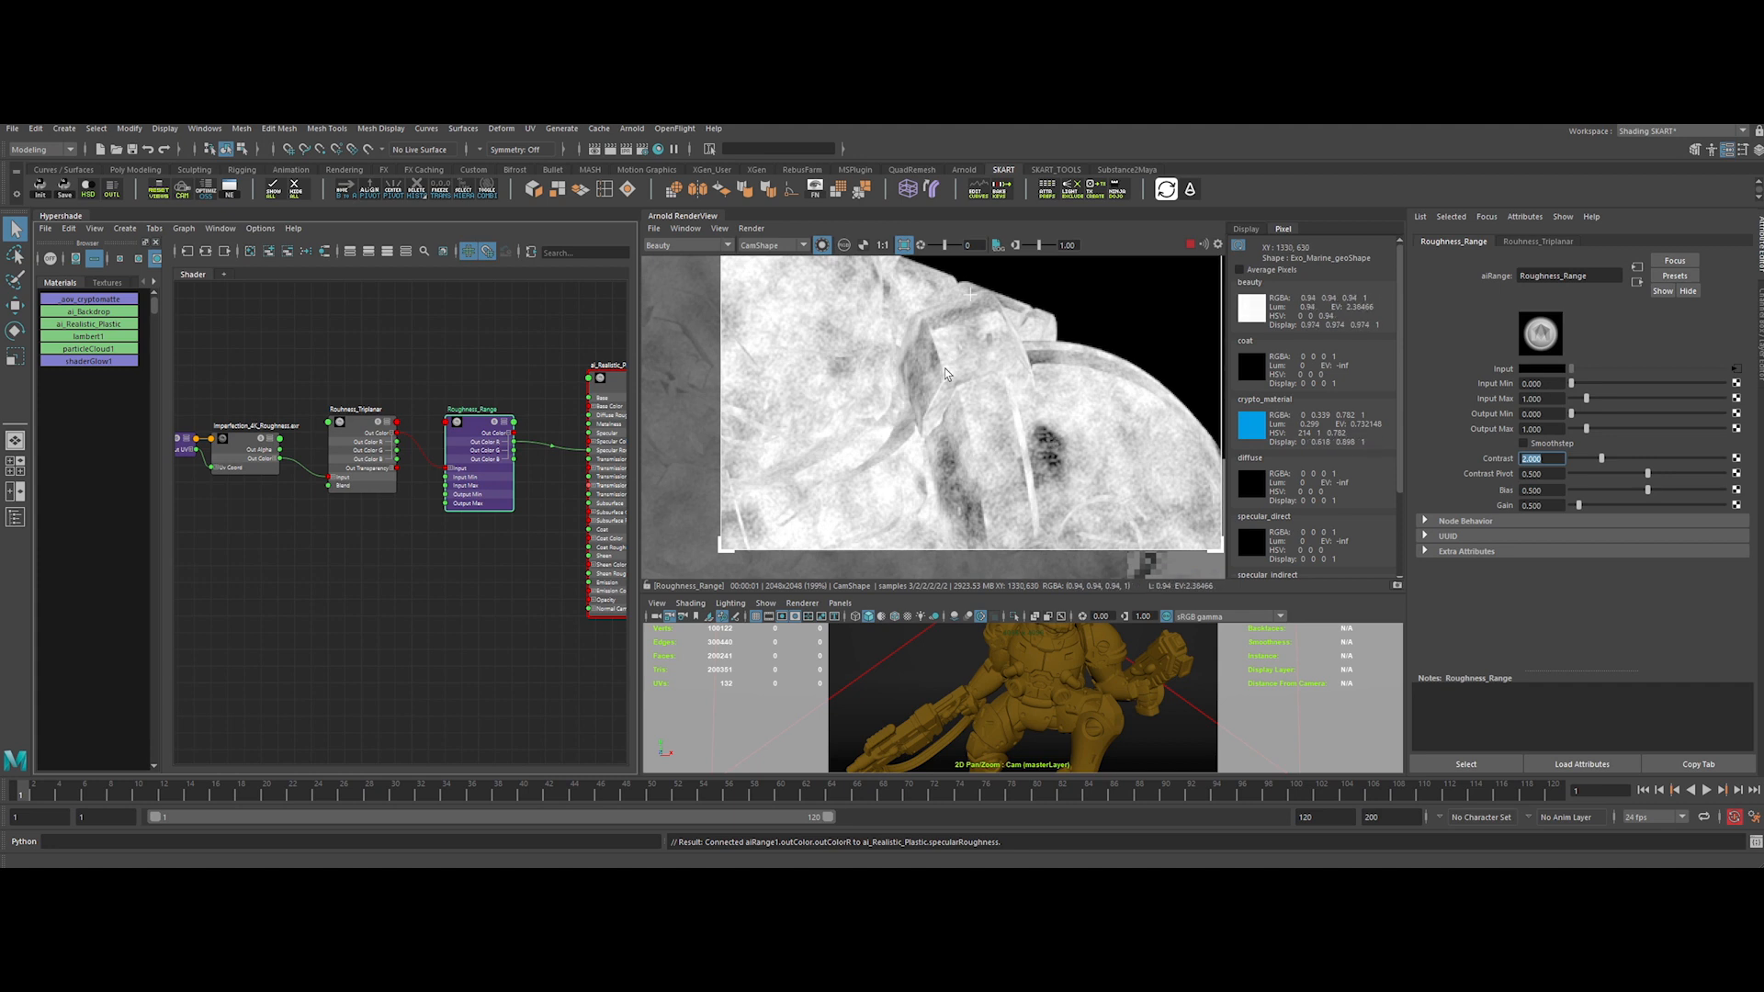
{"action": "scroll", "coordinate": [946, 374], "scroll_direction": "down", "scroll_amount": 3}
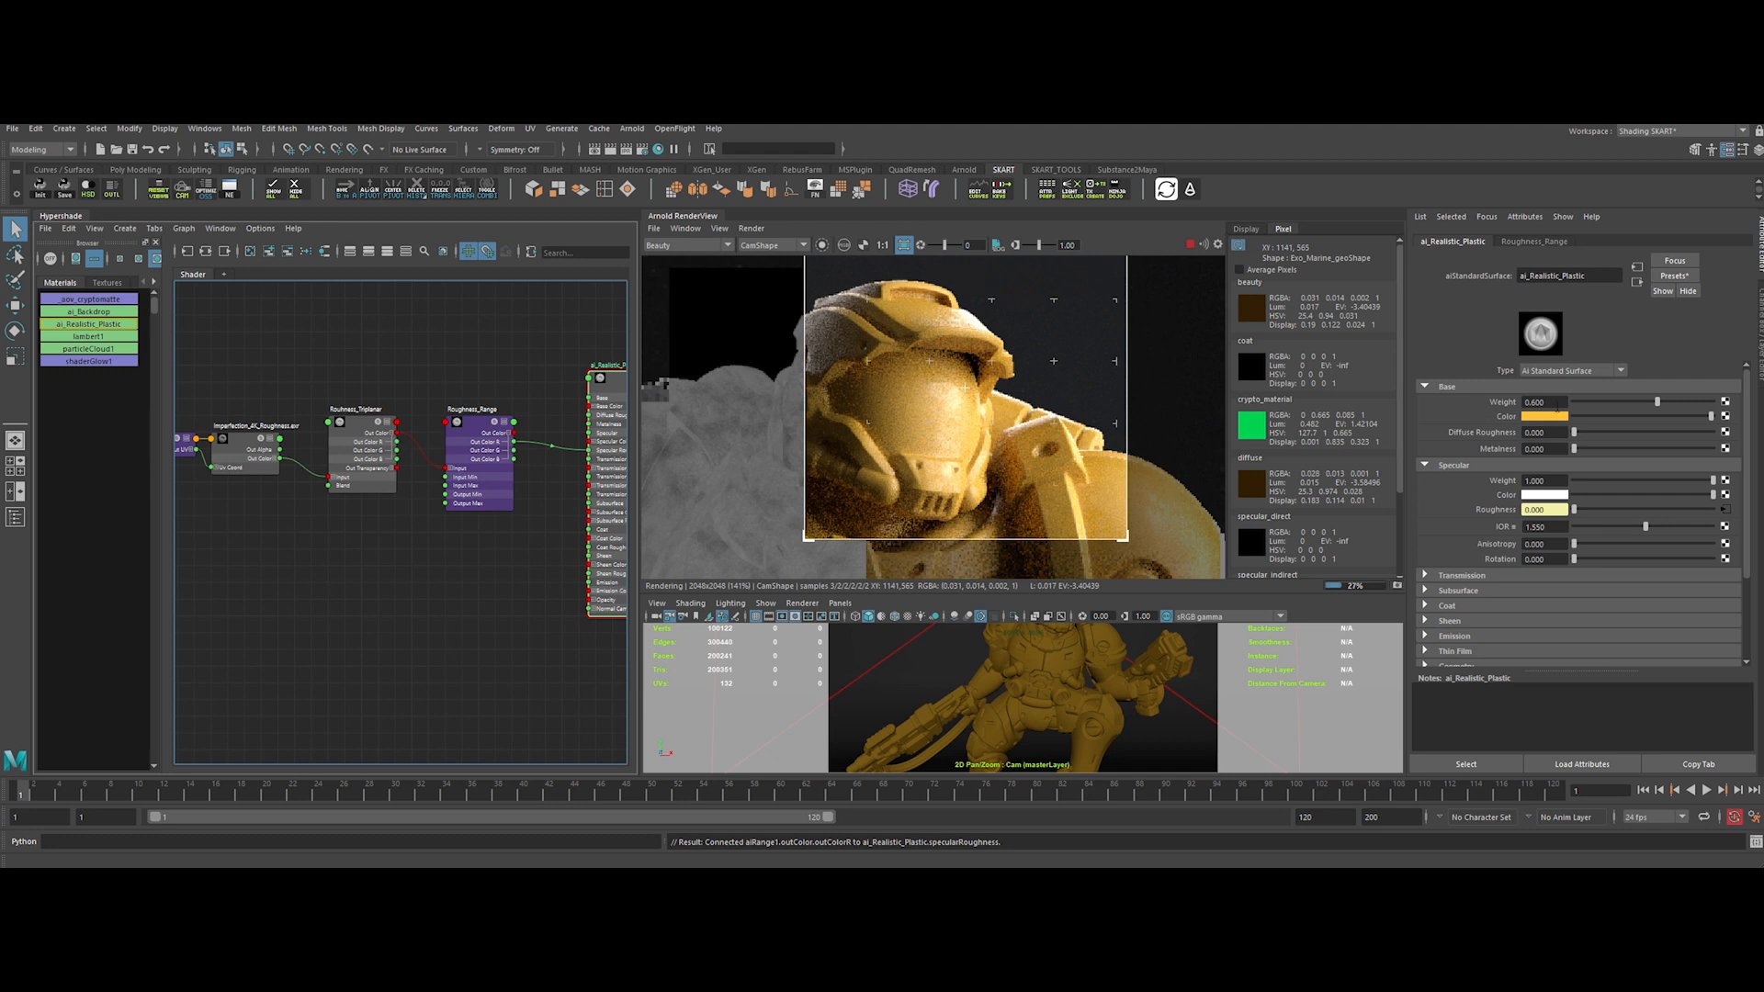
Set ai_Realistic_Plastic's base weight to 0 and inspect only the specular reflections on the helmet and chest
{"action": "left_click", "coordinate": [1555, 404]}
{"action": "type", "text": "0"}
{"action": "key", "text": "Return"}
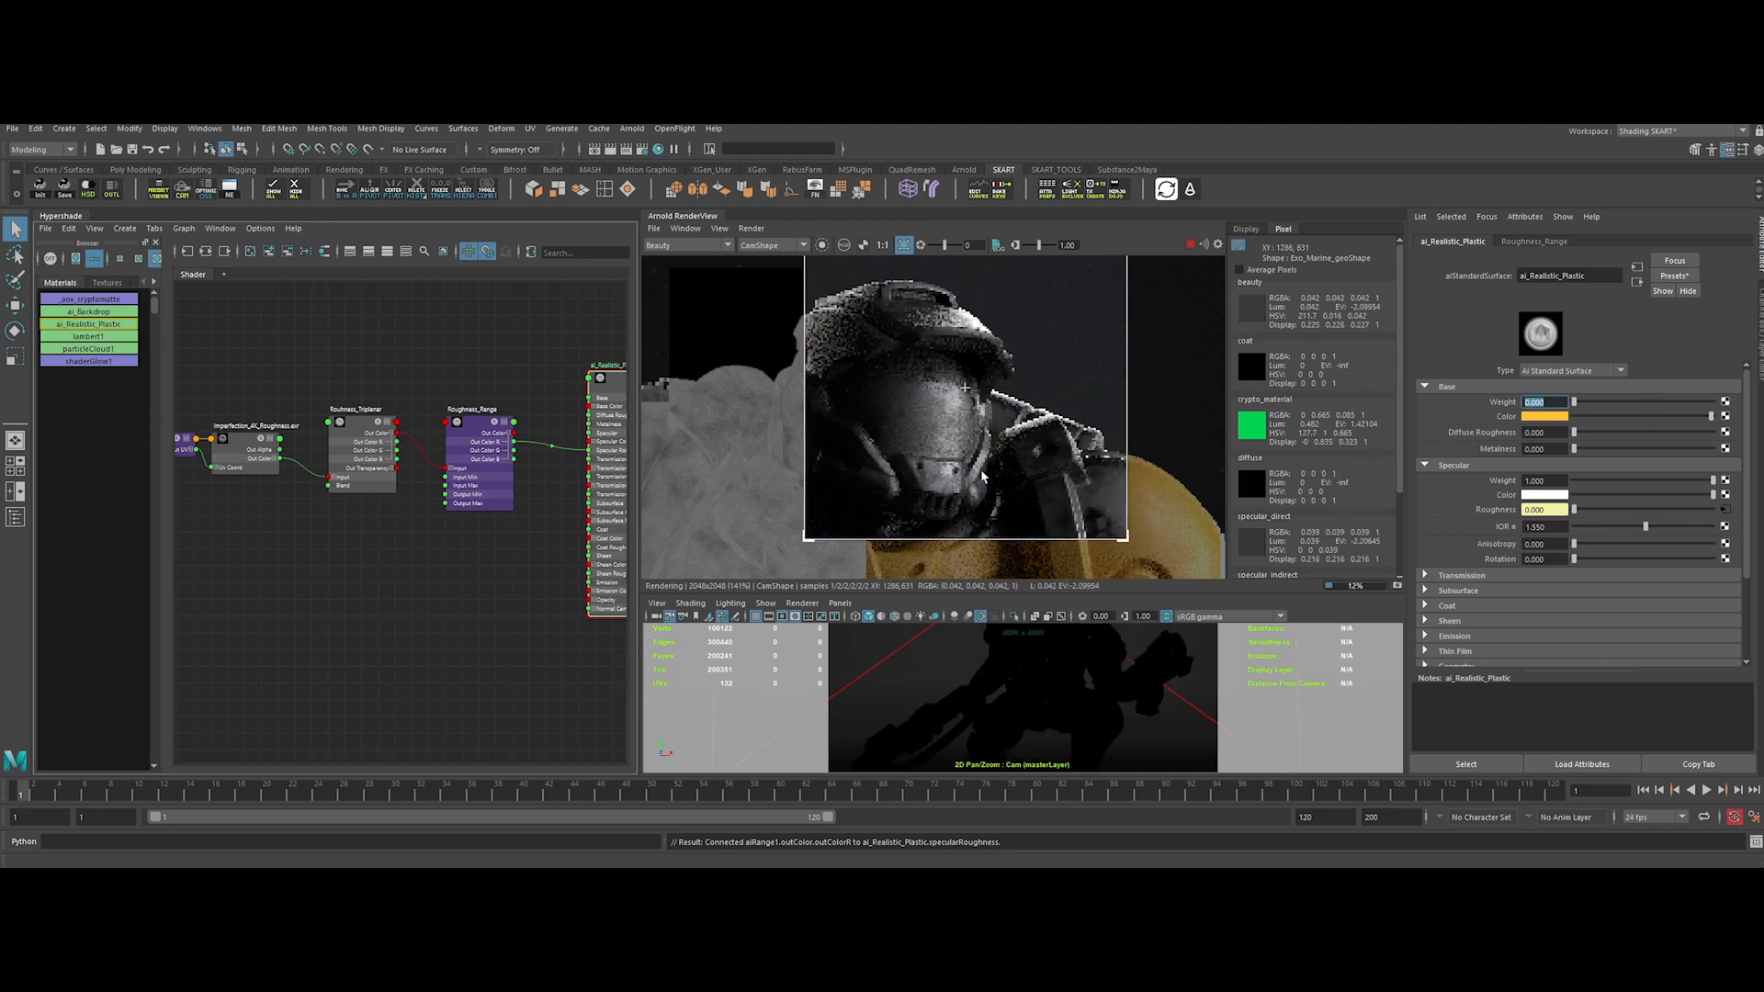
{"action": "middle_click_drag", "start_coordinate": [985, 461], "coordinate": [968, 444]}
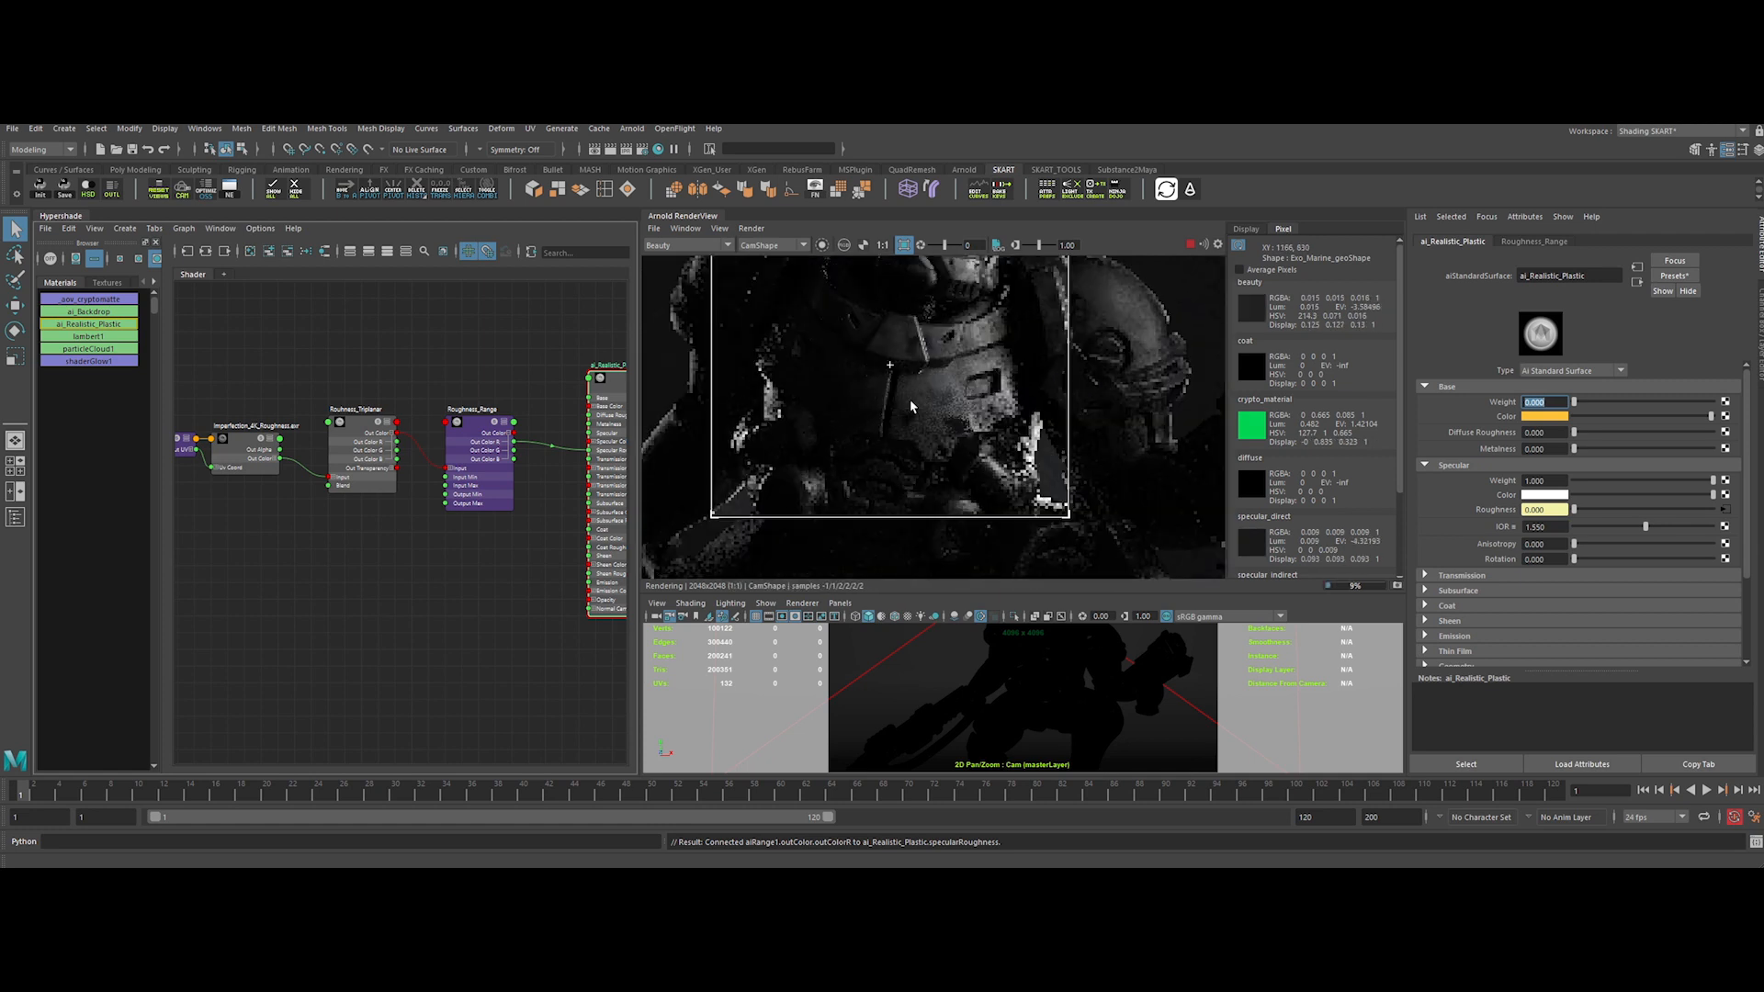
{"action": "scroll", "coordinate": [937, 412], "scroll_direction": "up", "scroll_amount": 2}
{"action": "scroll", "coordinate": [954, 429], "scroll_direction": "down", "scroll_amount": 2}
Set the plastic's base weight to 0.6 and render a crop region around the helmet
{"action": "left_click", "coordinate": [1191, 245]}
{"action": "type", "text": "0.6"}
{"action": "key", "text": "Return"}
{"action": "left_click", "coordinate": [1191, 246]}
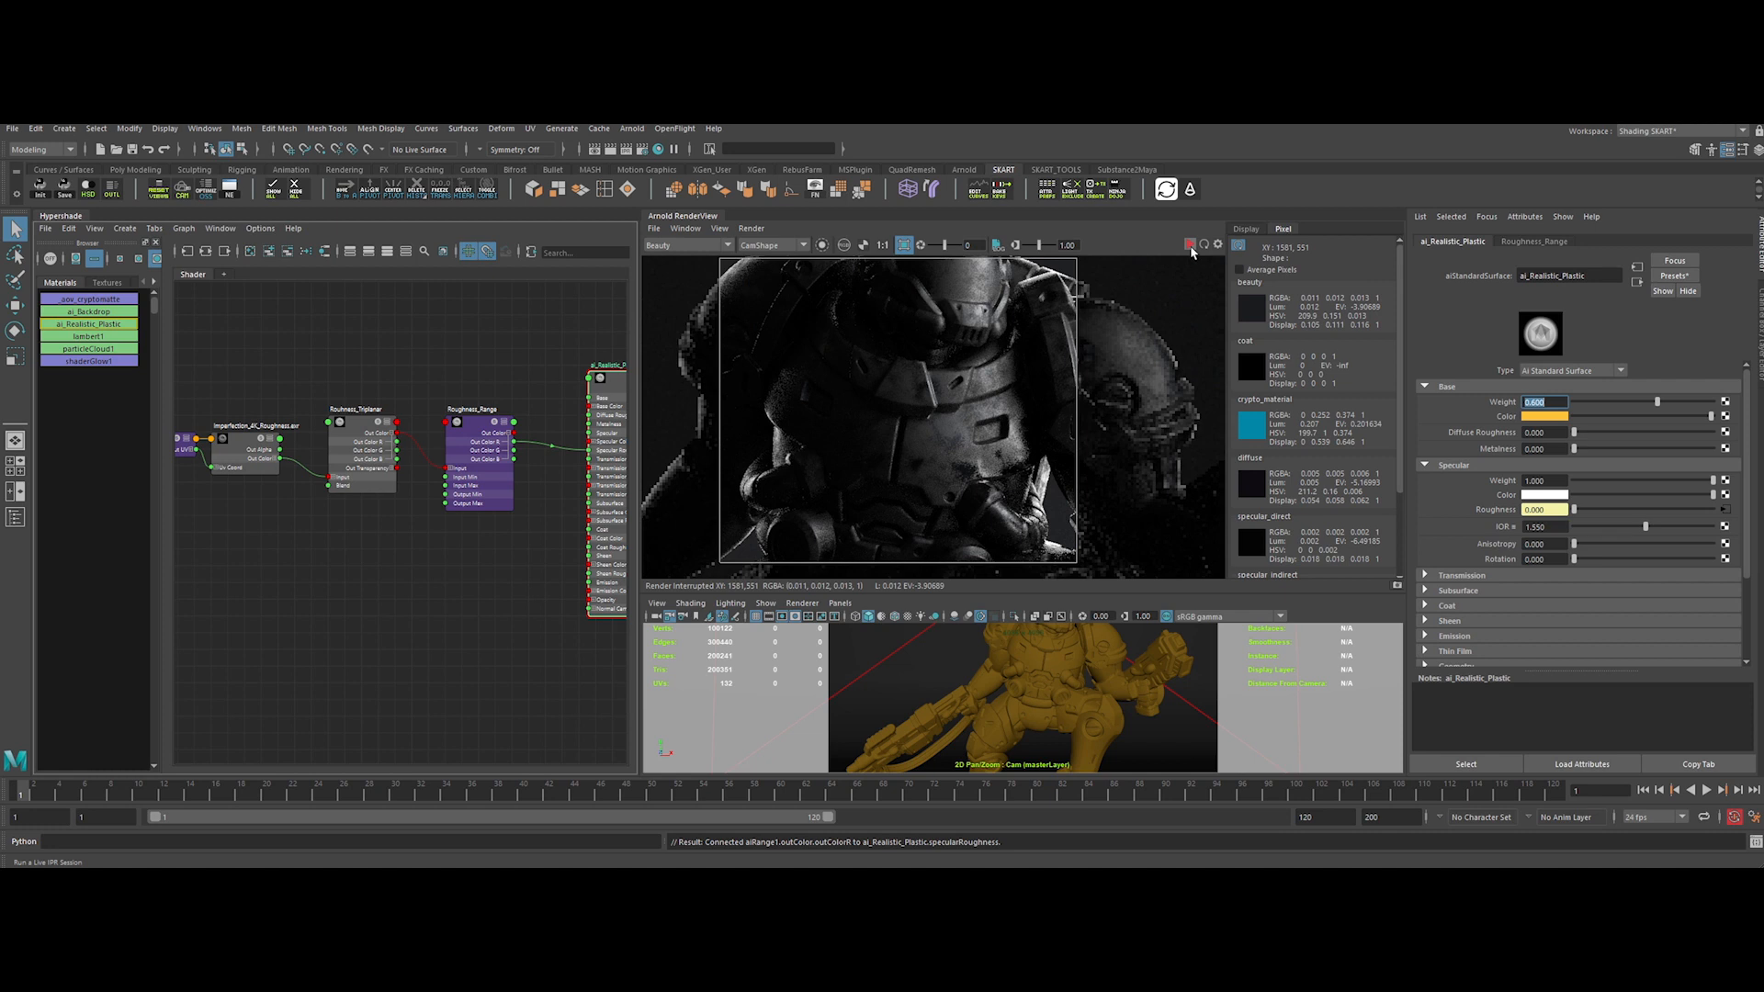
{"action": "scroll", "coordinate": [1018, 501], "scroll_direction": "down", "scroll_amount": 2}
{"action": "left_click_drag", "start_coordinate": [866, 292], "coordinate": [1080, 504]}
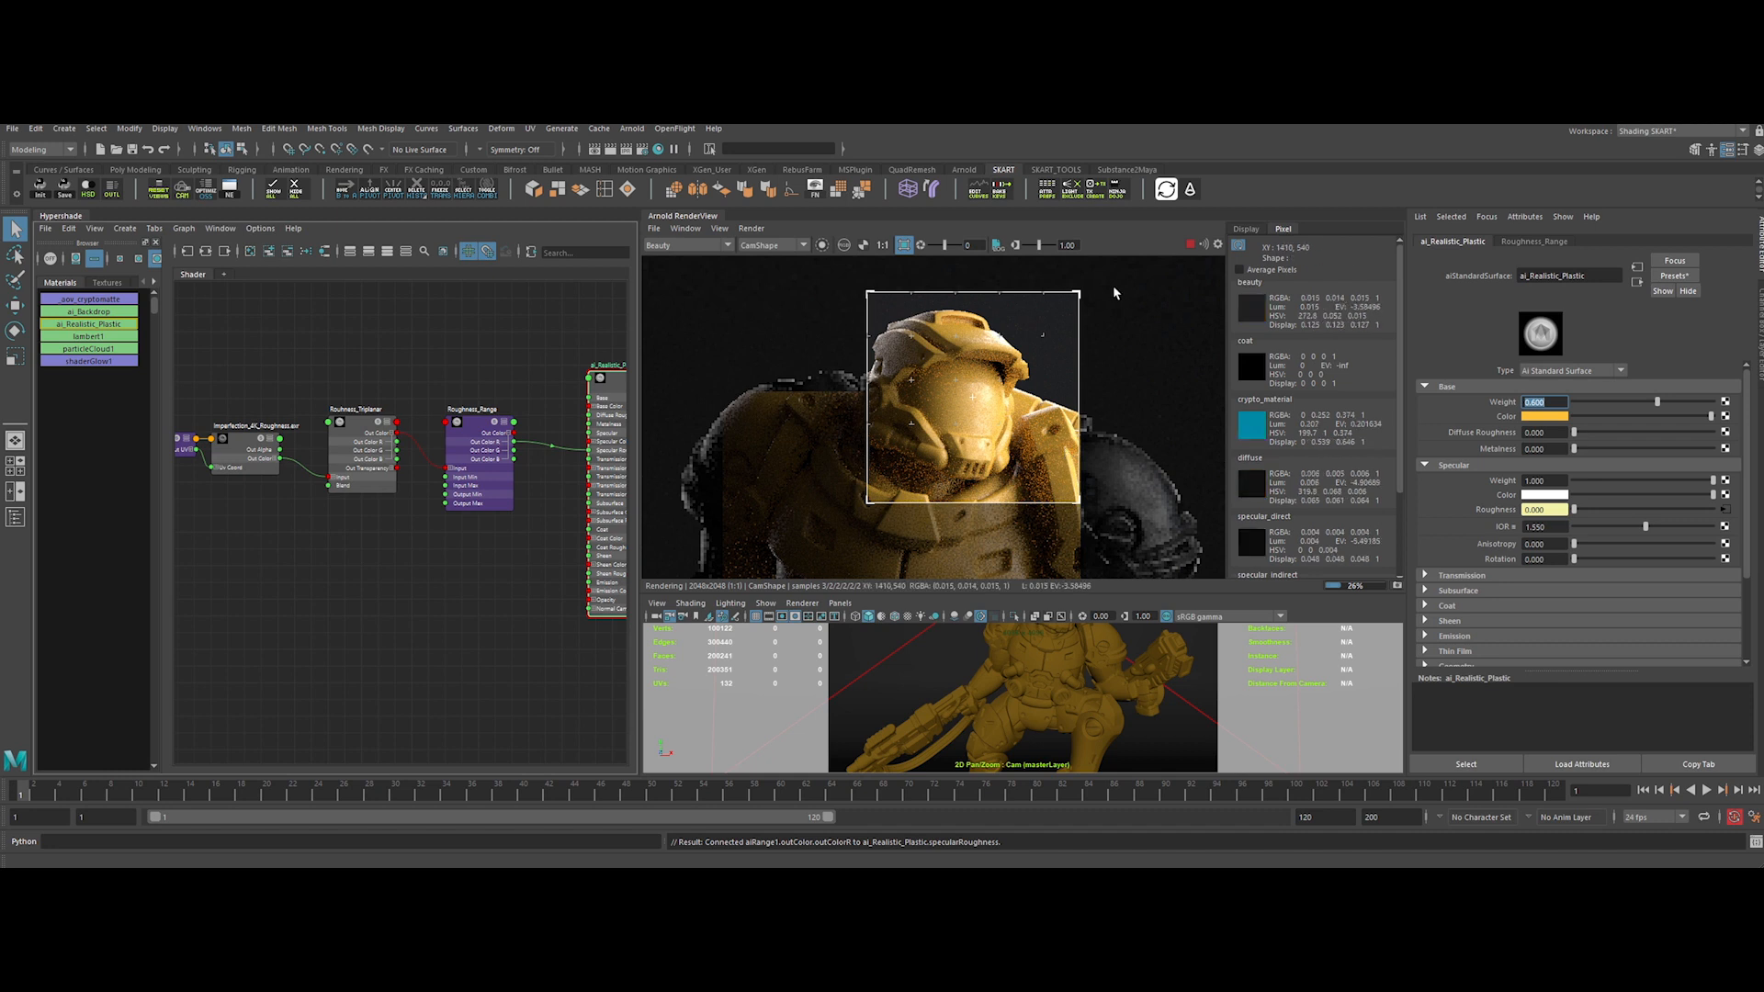
{"action": "left_click", "coordinate": [1191, 245]}
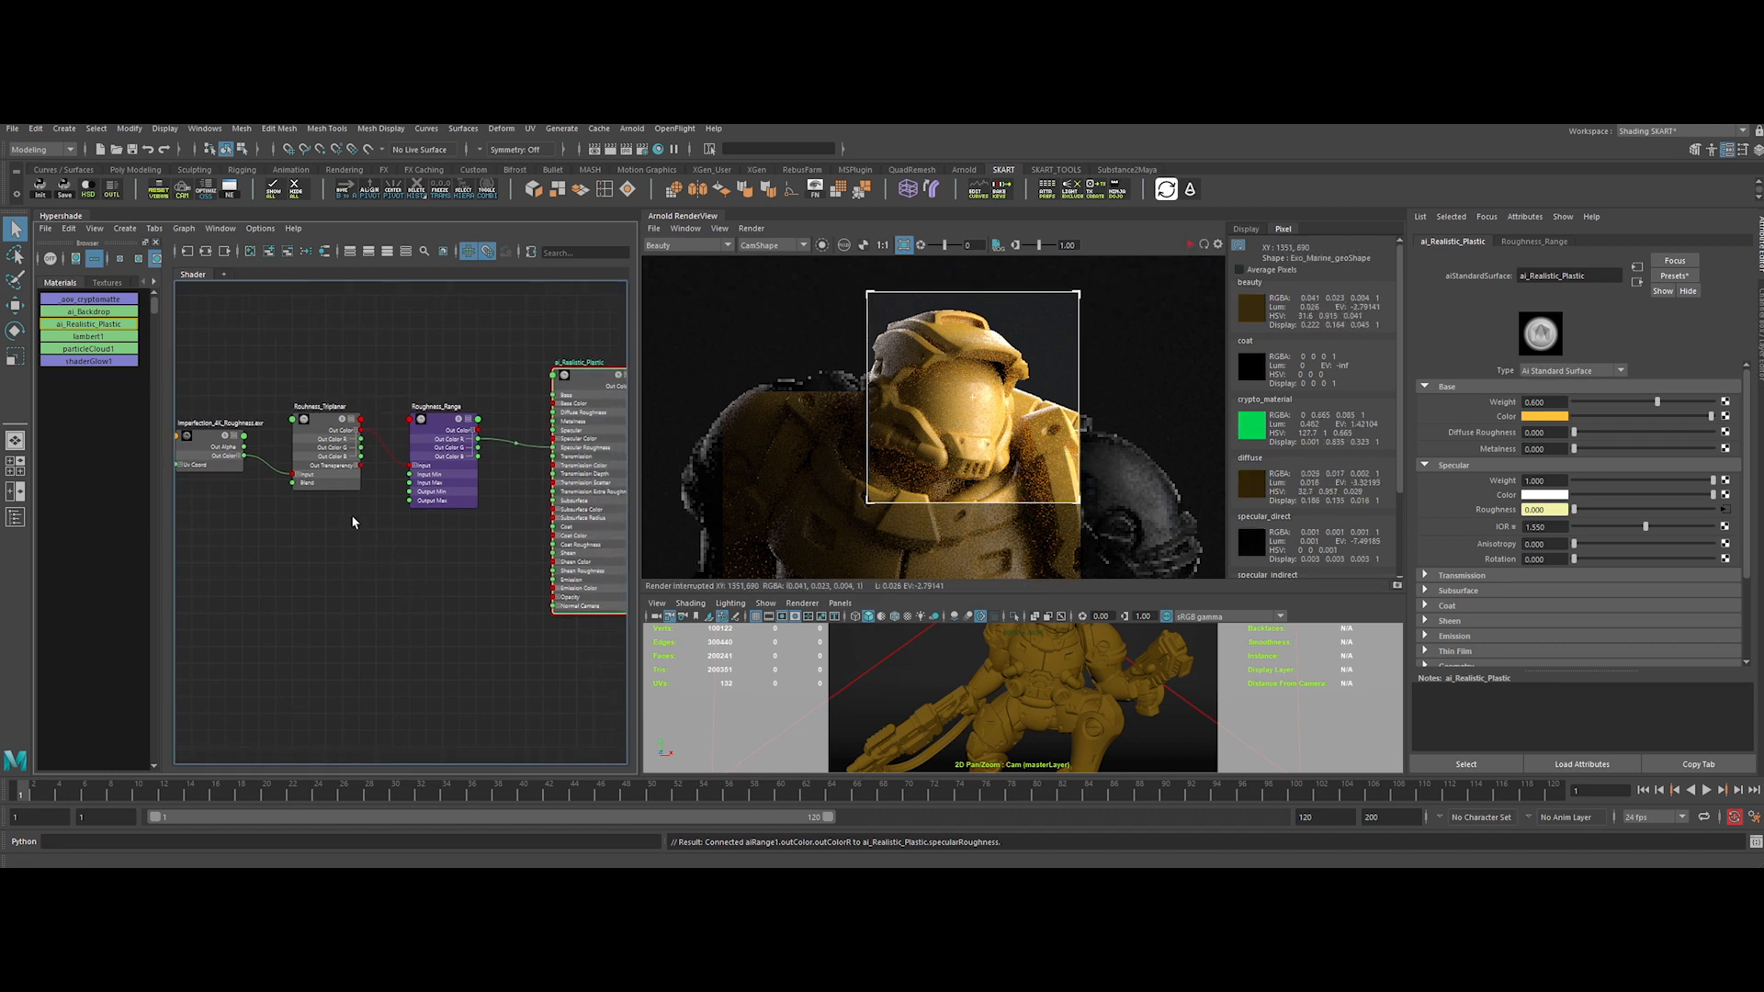
Isolate Rouhness_Triplanar in the render and examine its pattern on the helmet
{"action": "left_click", "coordinate": [335, 463]}
{"action": "left_click", "coordinate": [822, 246]}
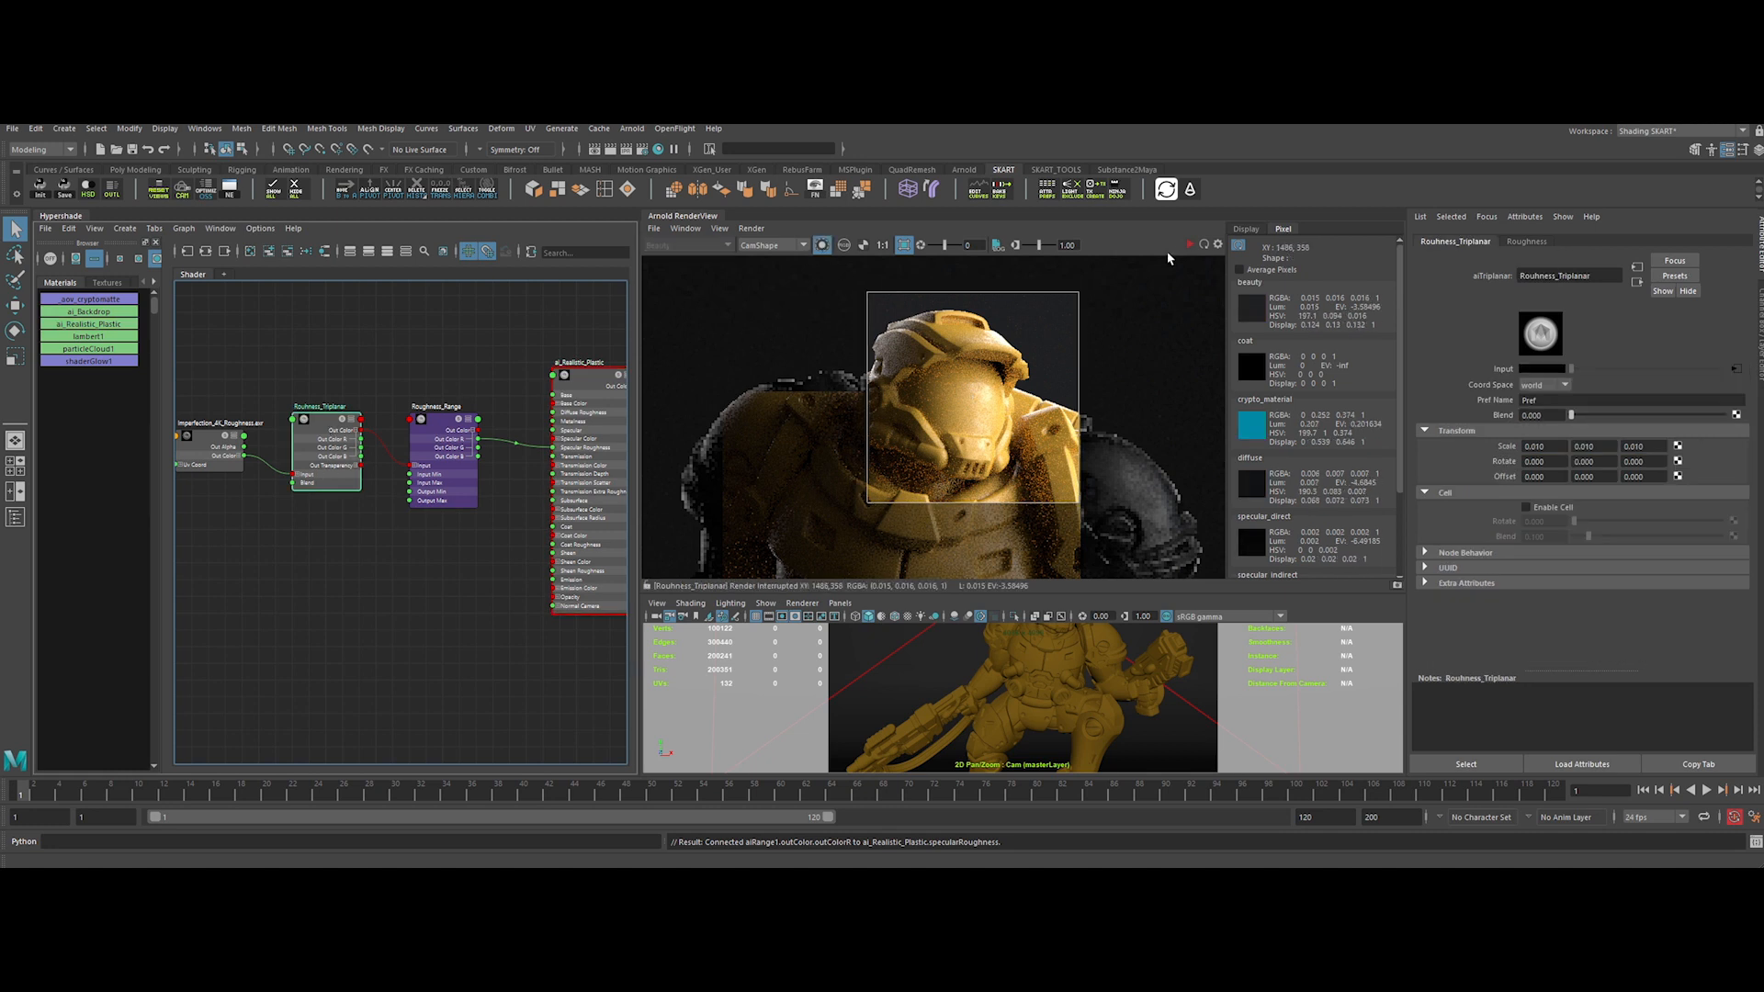
{"action": "scroll", "coordinate": [950, 437], "scroll_direction": "up", "scroll_amount": 2}
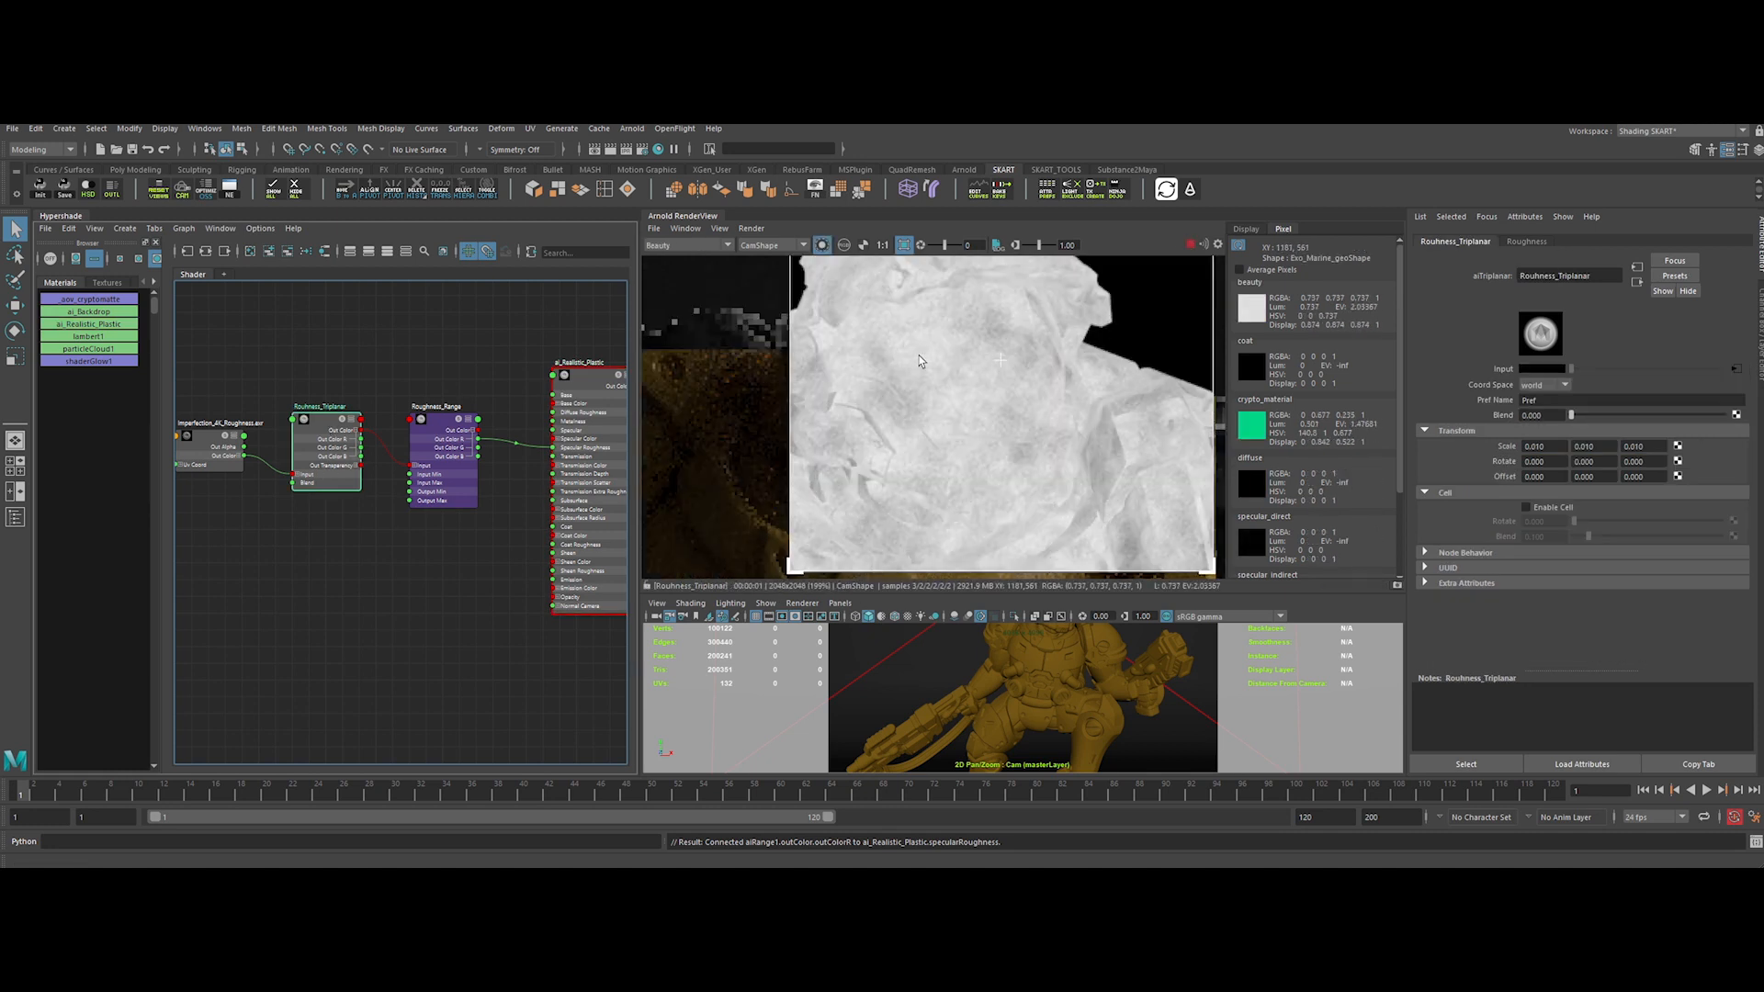
Add reverse and bump2d nodes, routing the triplanar output through them into ai_Realistic_Plastic's Normal Camera
{"action": "left_click", "coordinate": [334, 582]}
{"action": "key", "text": "Tab"}
{"action": "mouse_move", "coordinate": [378, 590]}
{"action": "left_mouse_down"}
{"action": "mouse_move", "coordinate": [383, 572]}
{"action": "mouse_move", "coordinate": [346, 590]}
{"action": "left_mouse_up"}
{"action": "left_click_drag", "start_coordinate": [383, 591], "coordinate": [365, 607]}
{"action": "left_click", "coordinate": [441, 595]}
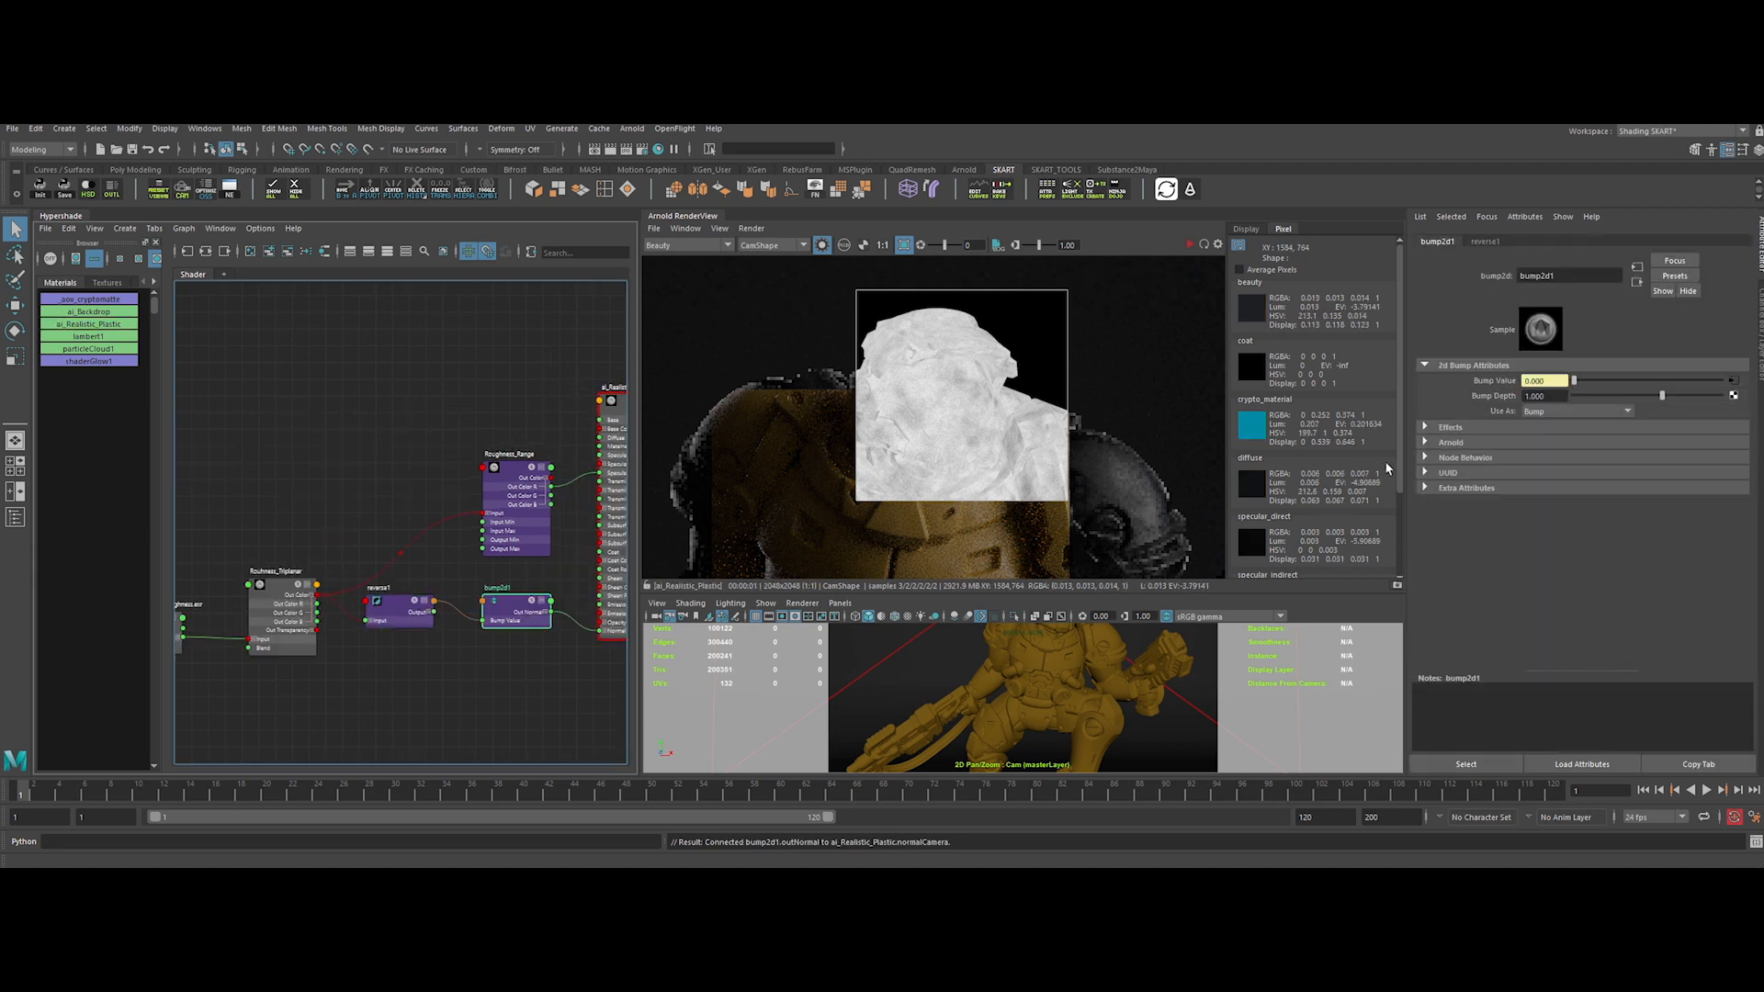
Set the bump2d node's bump depth to 0.1
{"action": "left_click", "coordinate": [1544, 396]}
{"action": "type", "text": "0.1"}
{"action": "key", "text": "Return"}
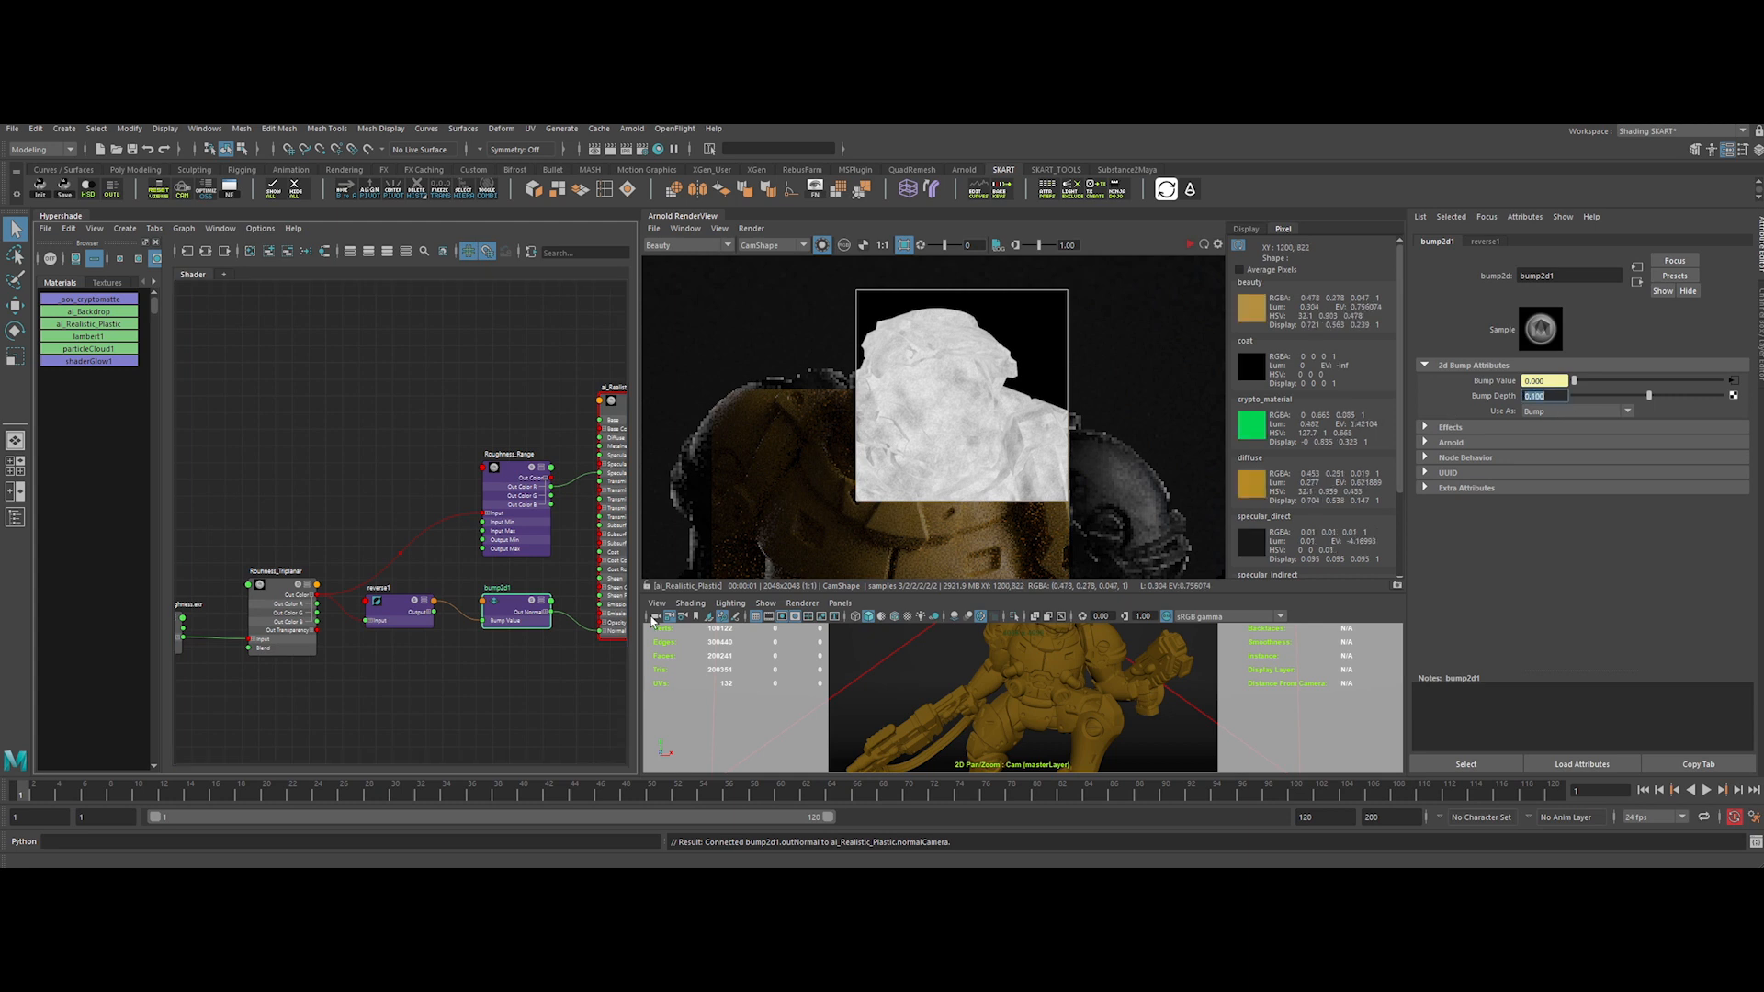
Move the reverse node away from bump2d and add an aiRange node named Bump_Range
{"action": "middle_click_drag", "start_coordinate": [483, 696], "coordinate": [478, 596], "text": "alt"}
{"action": "scroll", "coordinate": [493, 622], "scroll_direction": "down", "scroll_amount": 3}
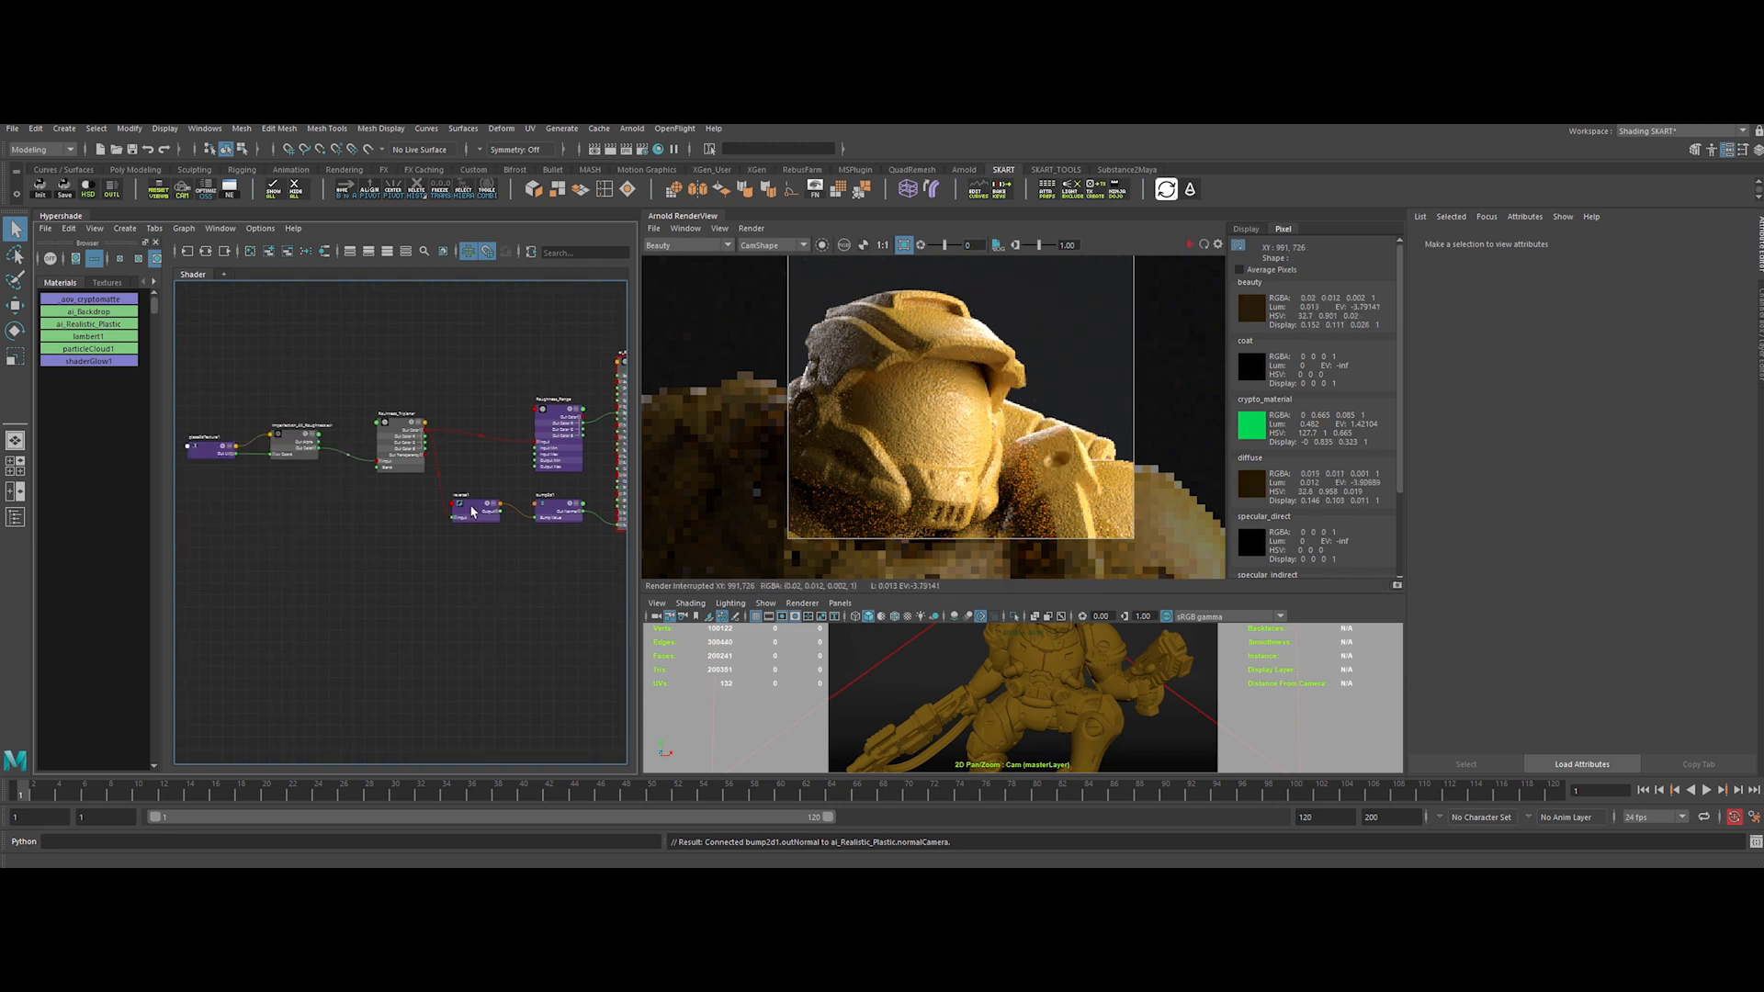
{"action": "left_click_drag", "start_coordinate": [472, 511], "coordinate": [362, 533]}
{"action": "key", "text": "Tab"}
{"action": "type", "text": "aiRange"}
{"action": "key", "text": "Return"}
{"action": "scroll", "coordinate": [464, 576], "scroll_direction": "up", "scroll_amount": 2}
{"action": "double_click", "coordinate": [504, 567]}
{"action": "type", "text": "Bump_Range"}
{"action": "key", "text": "Return"}
Insert Bump_Range between the reverse node and the bump2d node's Bump Value
{"action": "left_click_drag", "start_coordinate": [517, 581], "coordinate": [472, 492]}
{"action": "left_click_drag", "start_coordinate": [374, 517], "coordinate": [441, 510]}
{"action": "left_click_drag", "start_coordinate": [603, 472], "coordinate": [596, 457]}
{"action": "left_click_drag", "start_coordinate": [507, 491], "coordinate": [574, 477]}
Set the Bump_Range contrast to 0.2
{"action": "left_click", "coordinate": [472, 501]}
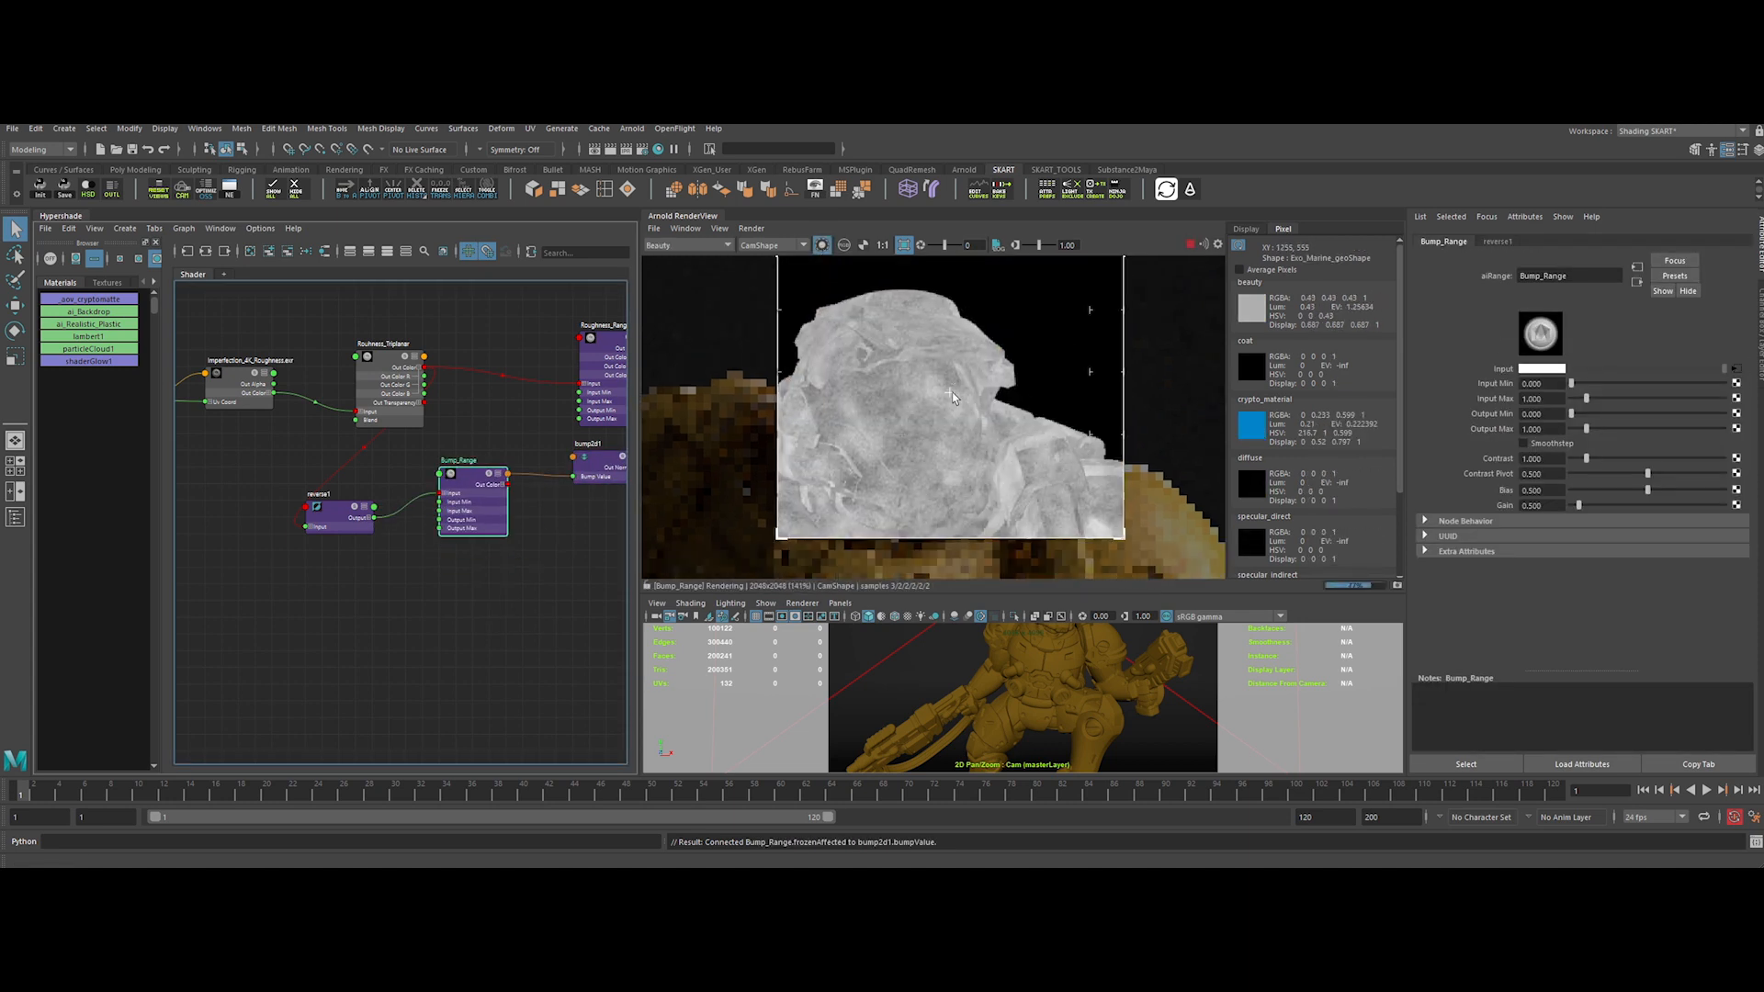
{"action": "double_click", "coordinate": [1542, 459]}
{"action": "type", "text": "0.2"}
{"action": "key", "text": "Return"}
Turn off the isolated node preview and render crop regions of the helmet to check the softened bump
{"action": "left_click", "coordinate": [822, 245]}
{"action": "left_click_drag", "start_coordinate": [919, 292], "coordinate": [1099, 499]}
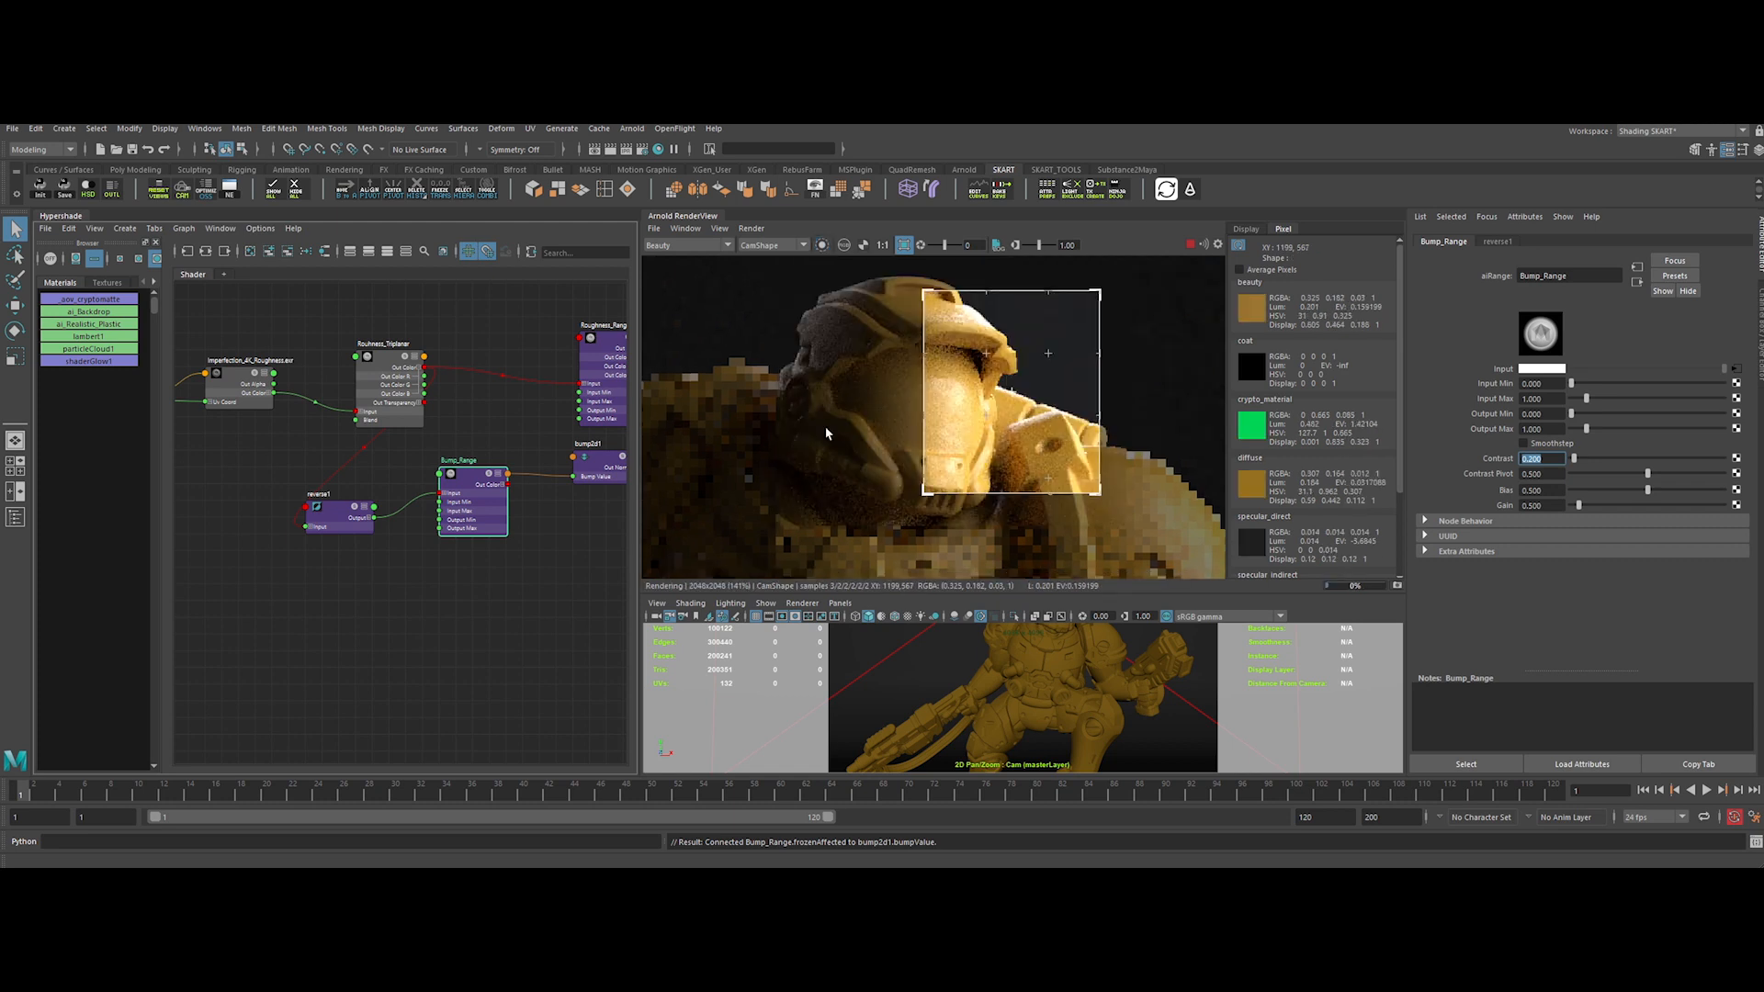
{"action": "scroll", "coordinate": [1117, 372], "scroll_direction": "up", "scroll_amount": 2}
{"action": "middle_click_drag", "start_coordinate": [732, 496], "coordinate": [813, 330]}
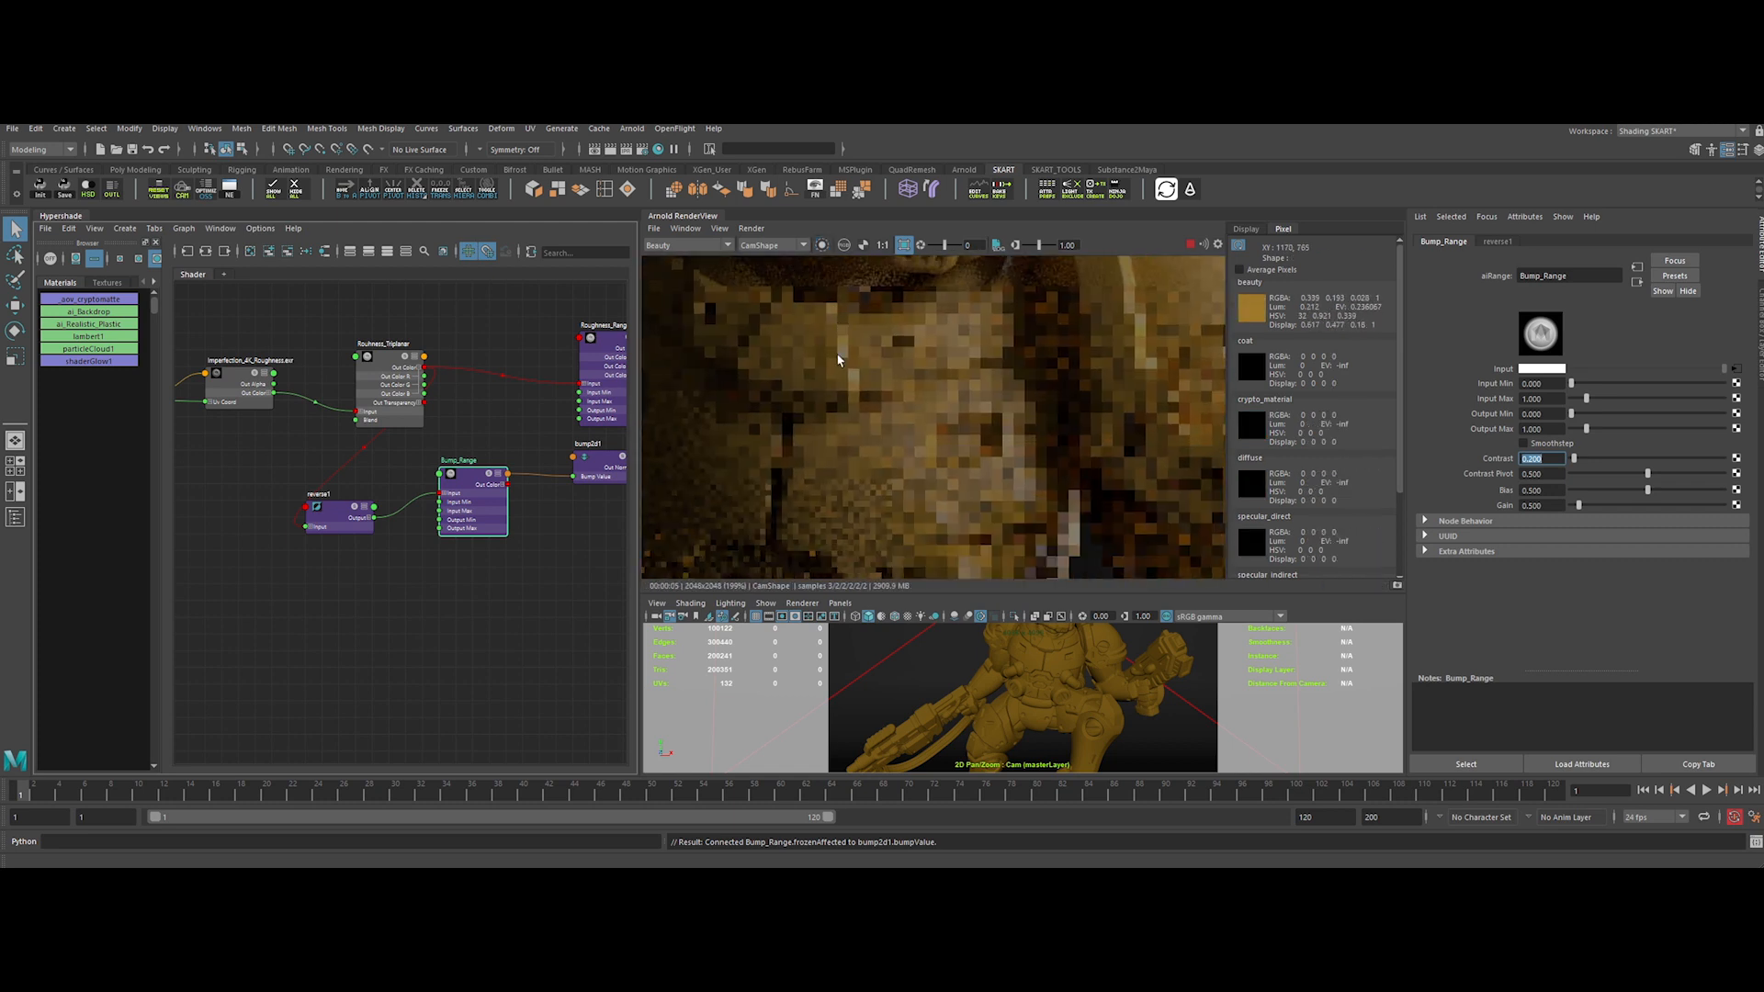
{"action": "left_click_drag", "start_coordinate": [816, 333], "coordinate": [1024, 505]}
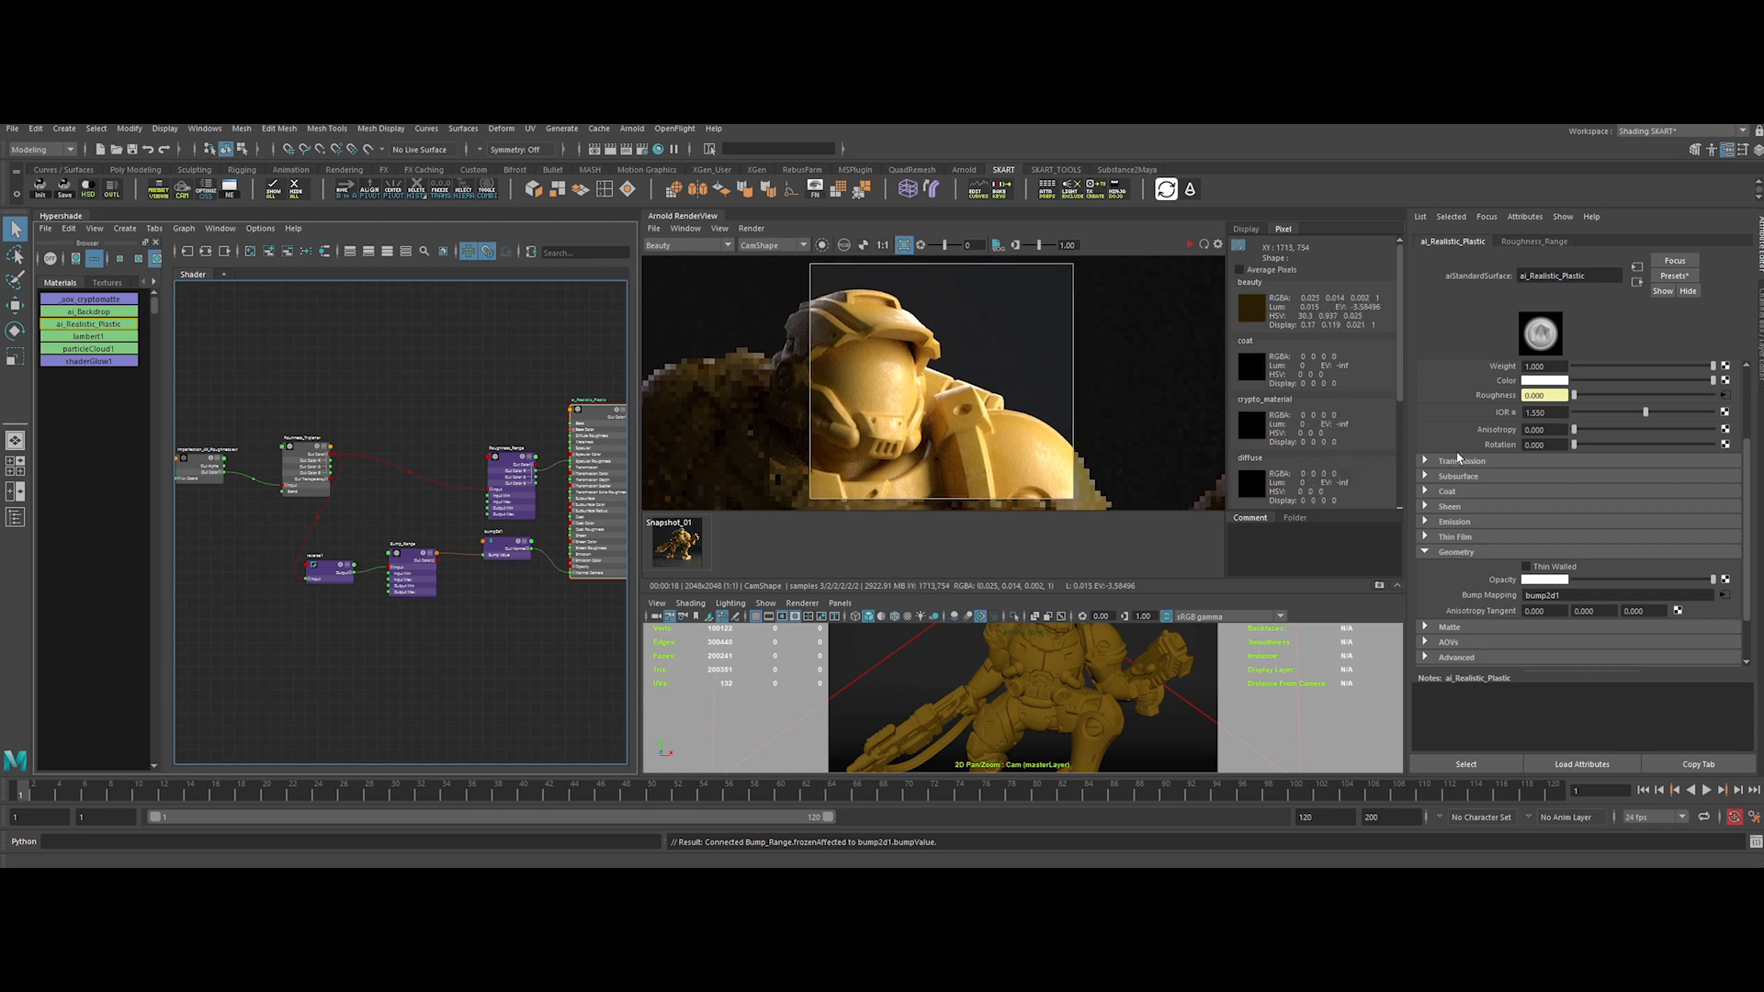
Expand the Subsurface settings of ai_Realistic_Plastic
{"action": "scroll", "coordinate": [1454, 448], "scroll_direction": "up", "scroll_amount": 3}
{"action": "scroll", "coordinate": [1454, 447], "scroll_direction": "down", "scroll_amount": 3}
{"action": "left_click", "coordinate": [1476, 468]}
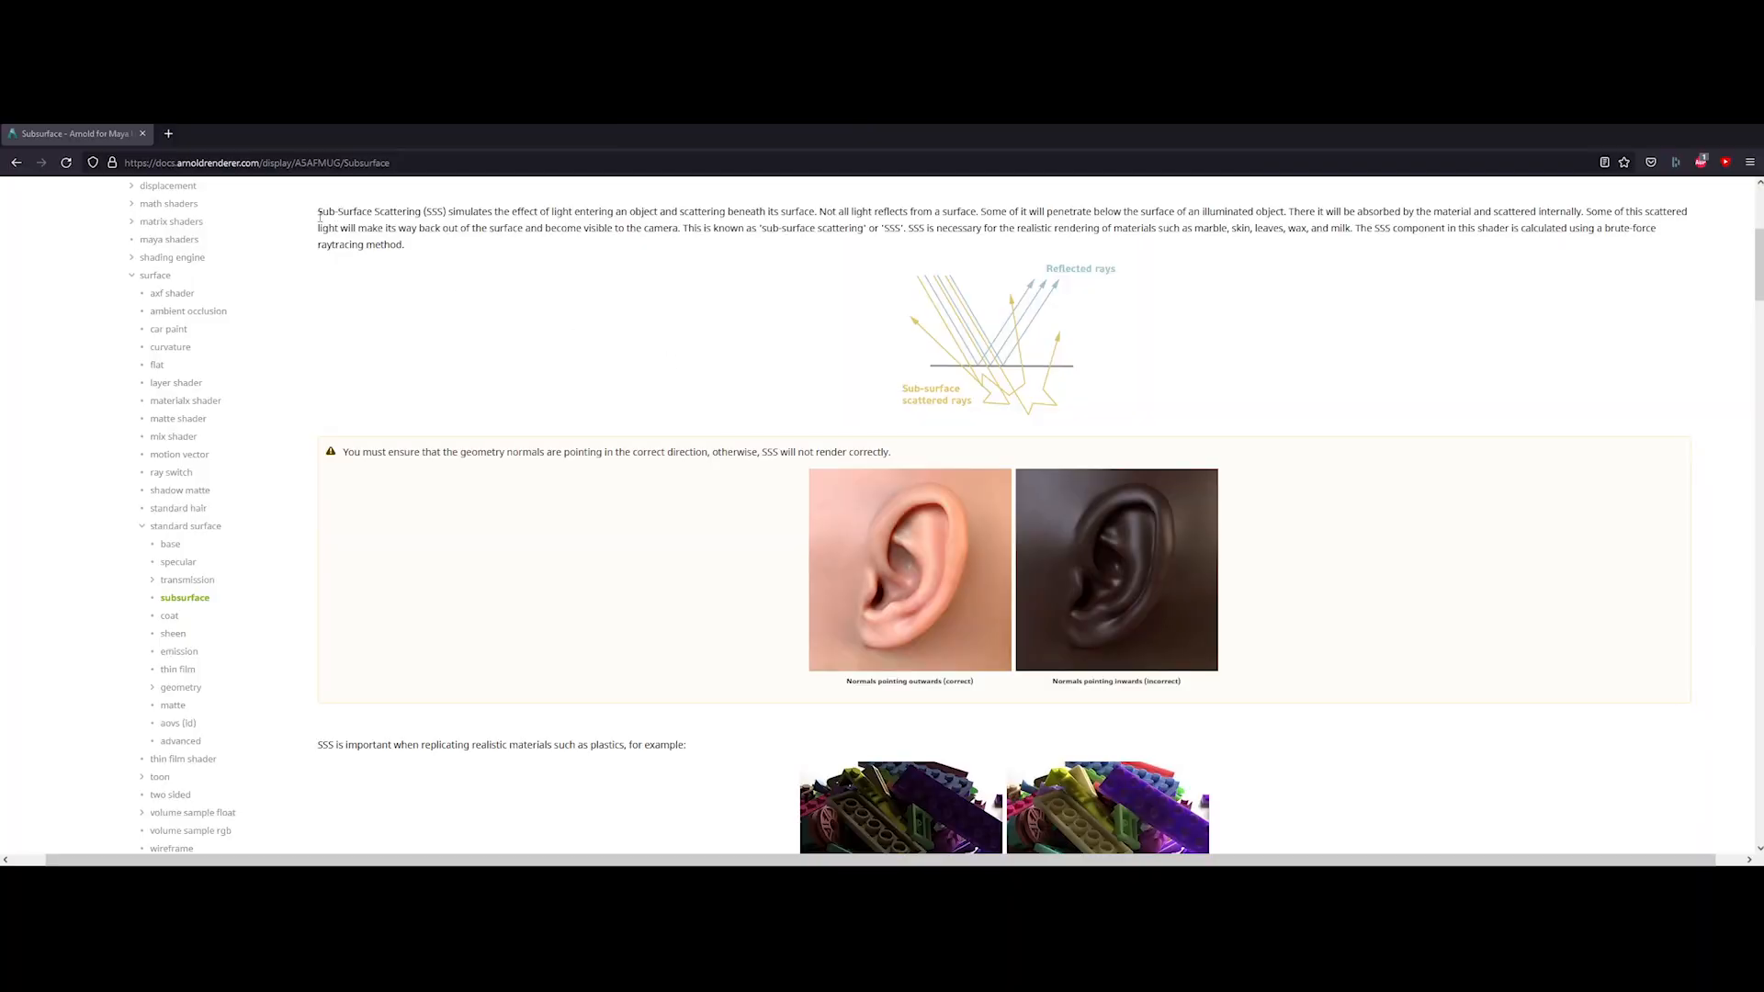
Switch to the browser and read Arnold's Subsurface documentation, covering the SSS principle, Weight, Color, Scale and the Randomwalk v2 type
{"action": "left_click_drag", "start_coordinate": [320, 216], "coordinate": [813, 211]}
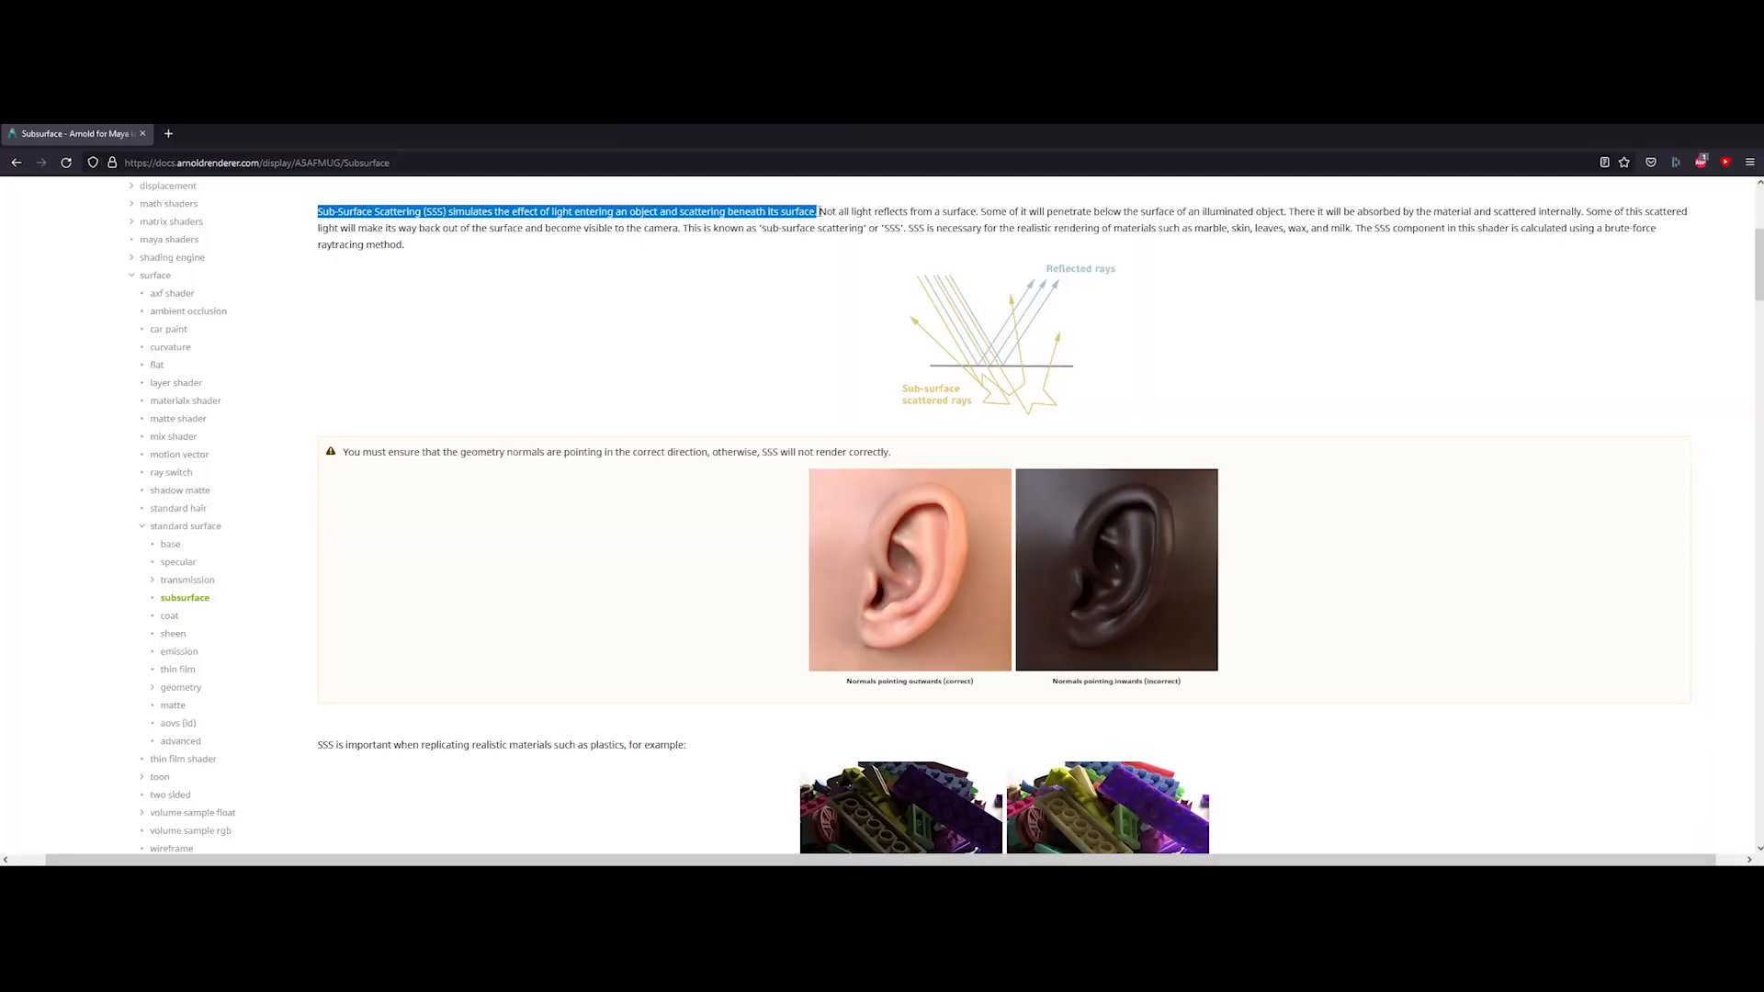
{"action": "left_click", "coordinate": [823, 357]}
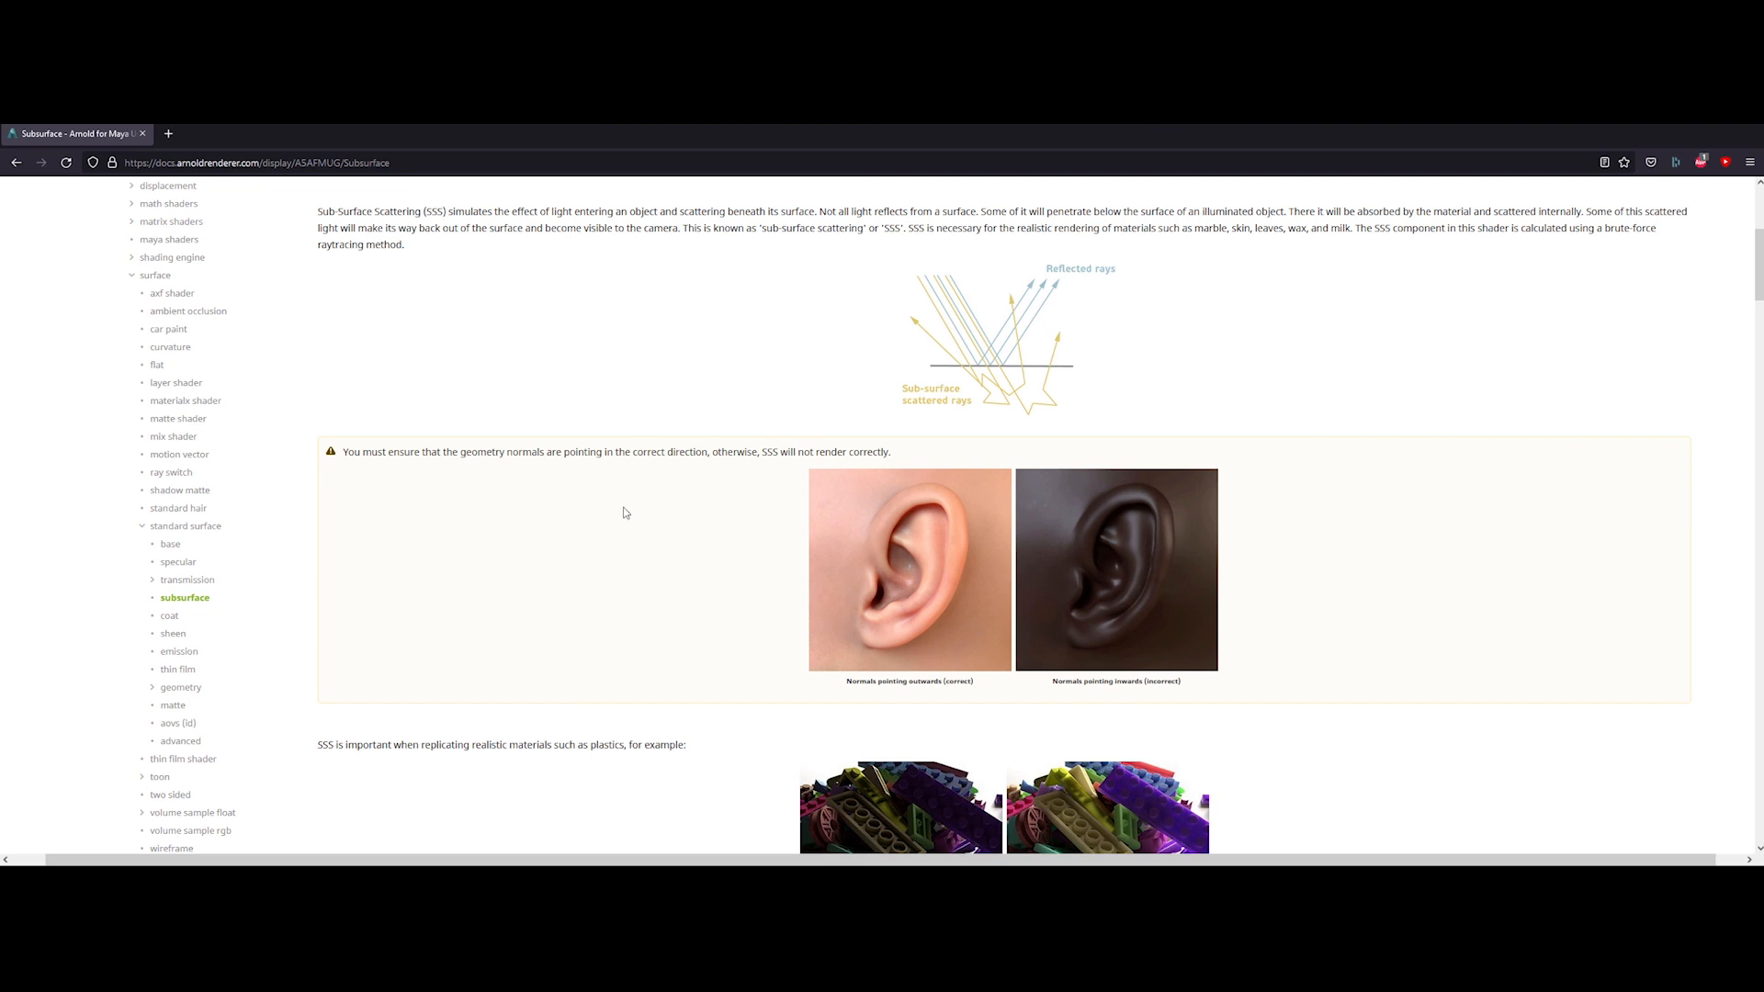
{"action": "scroll", "coordinate": [611, 554], "scroll_direction": "down", "scroll_amount": 5}
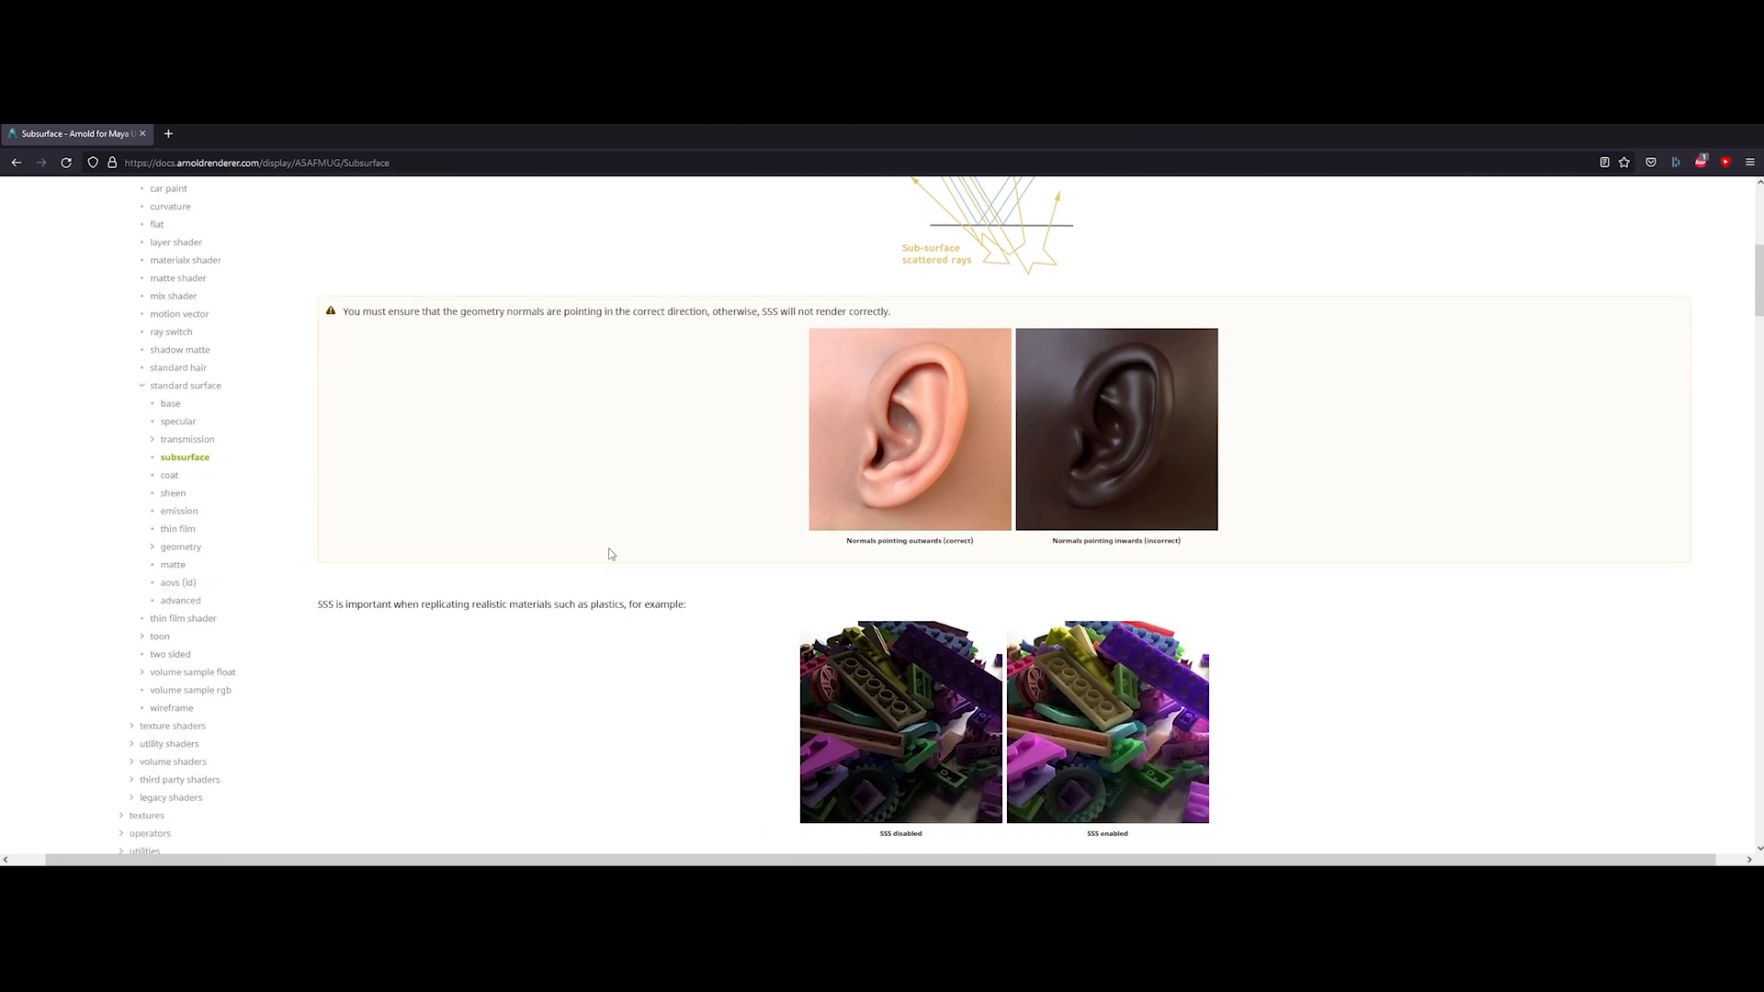
{"action": "scroll", "coordinate": [611, 555], "scroll_direction": "down", "scroll_amount": 3}
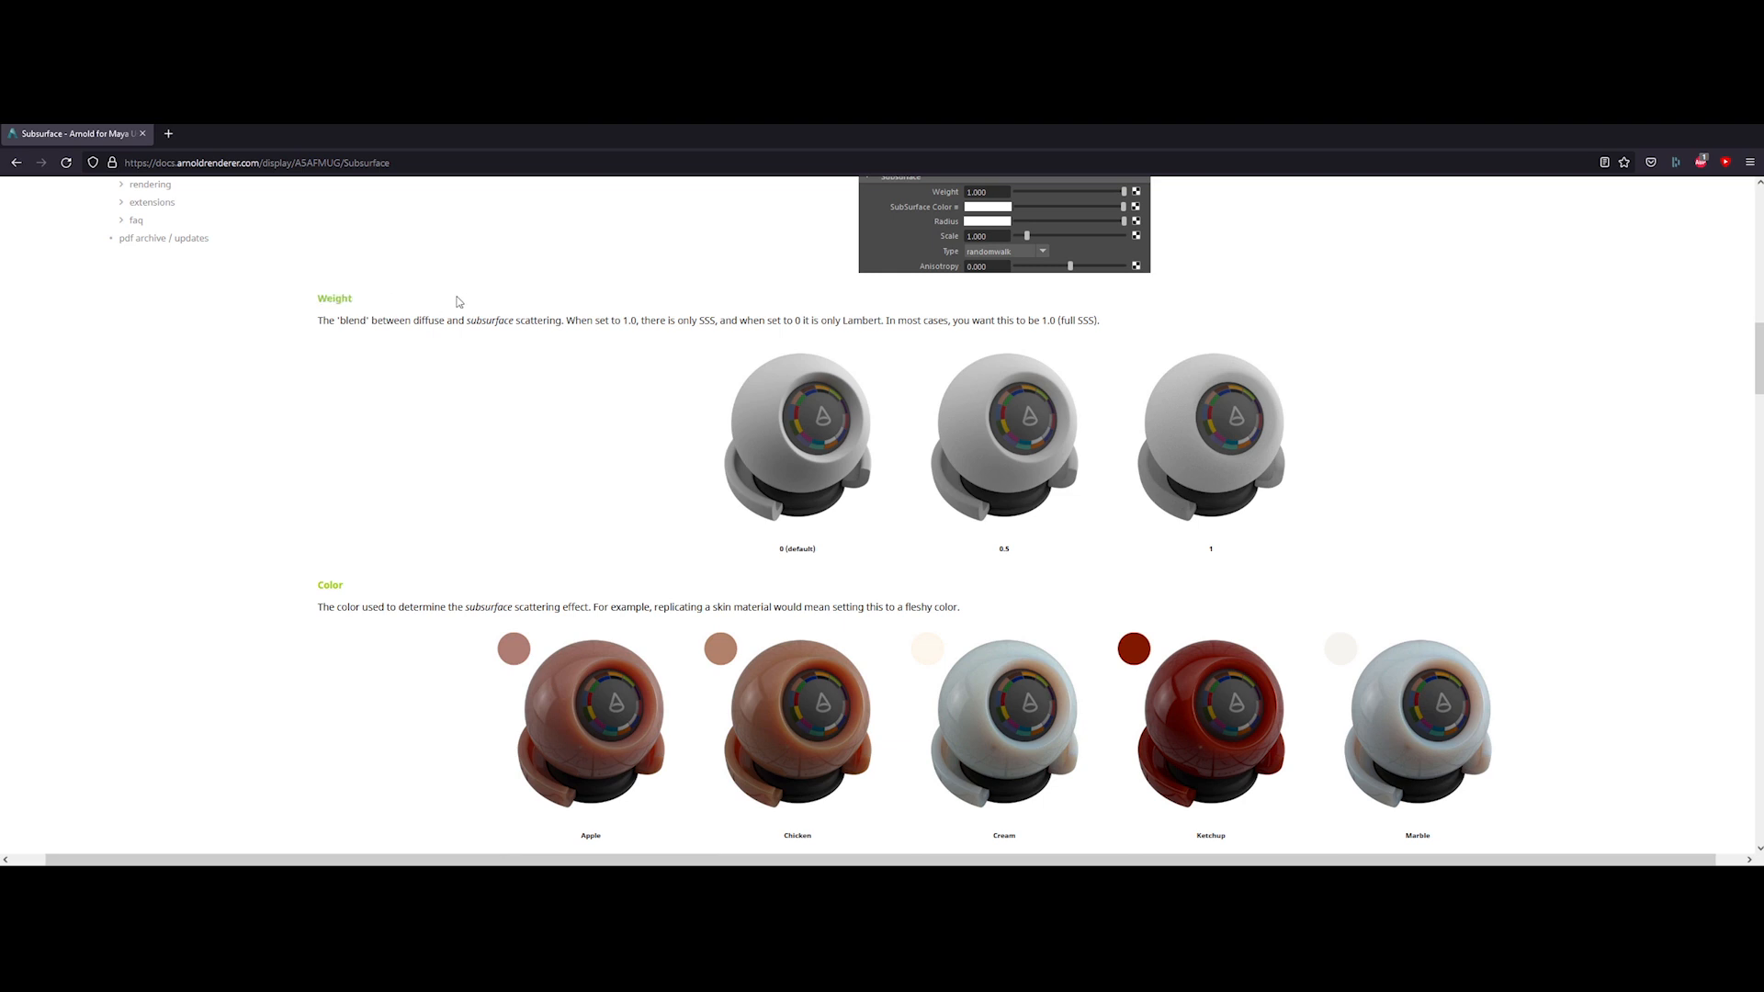
{"action": "scroll", "coordinate": [479, 343], "scroll_direction": "down", "scroll_amount": 3}
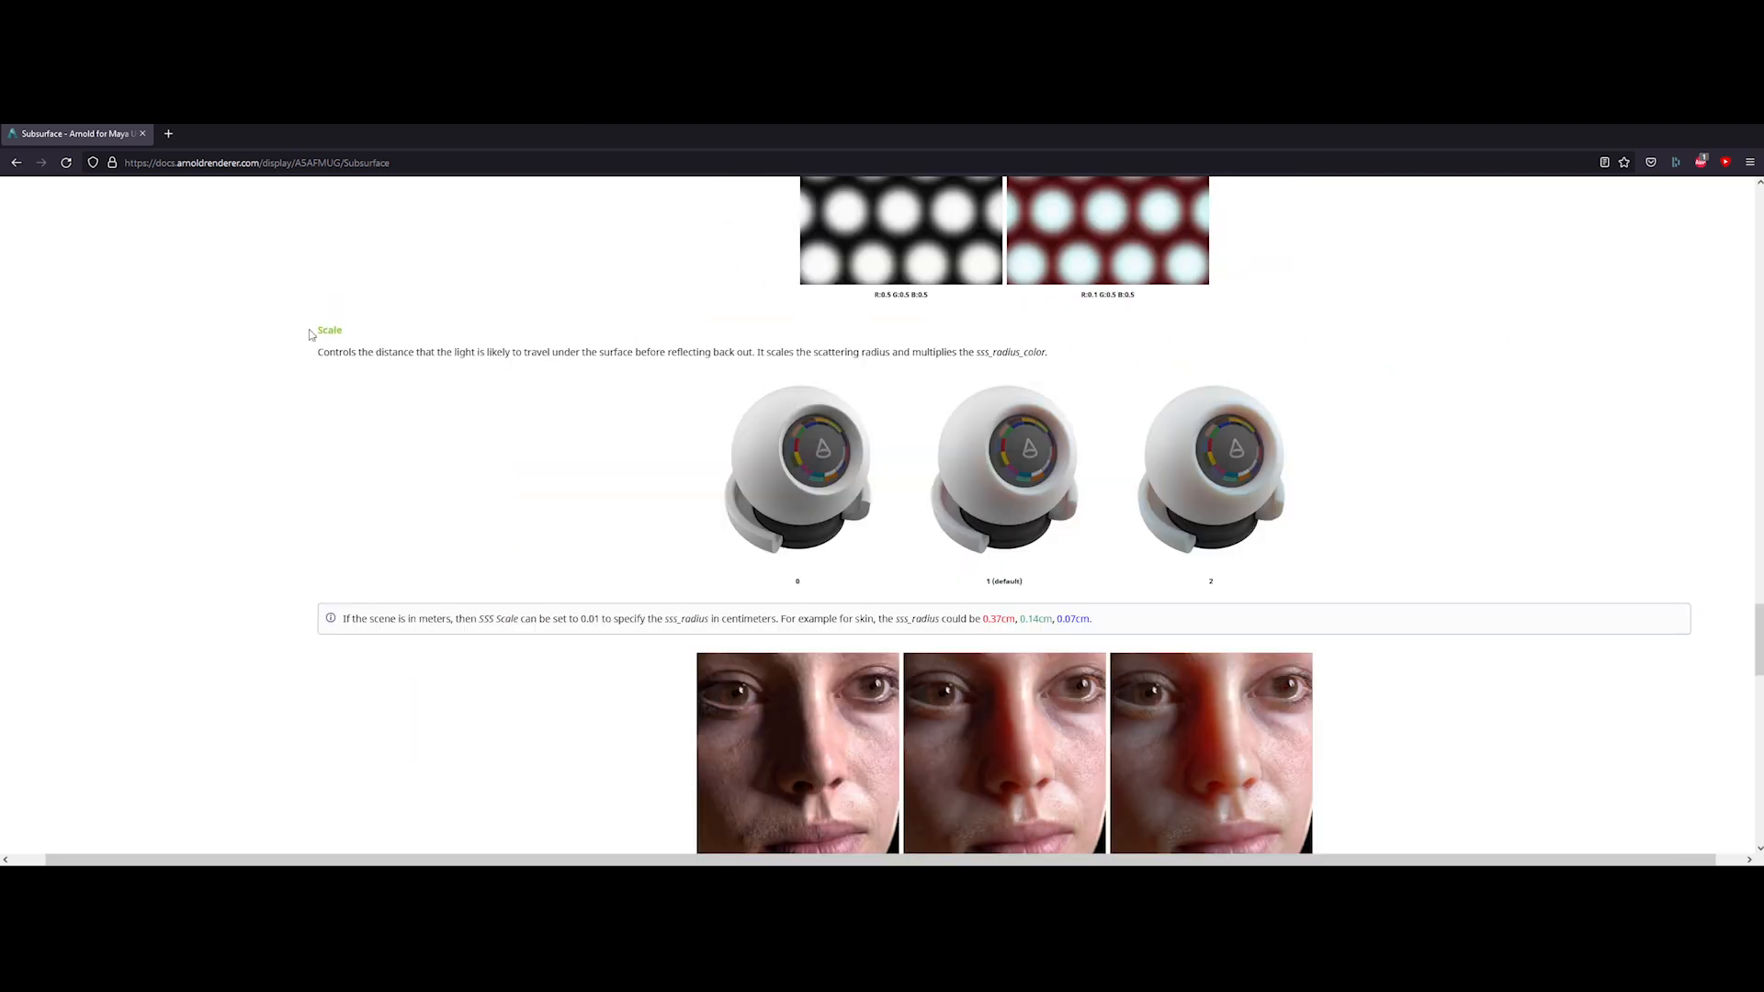
{"action": "scroll", "coordinate": [552, 473], "scroll_direction": "down", "scroll_amount": 6}
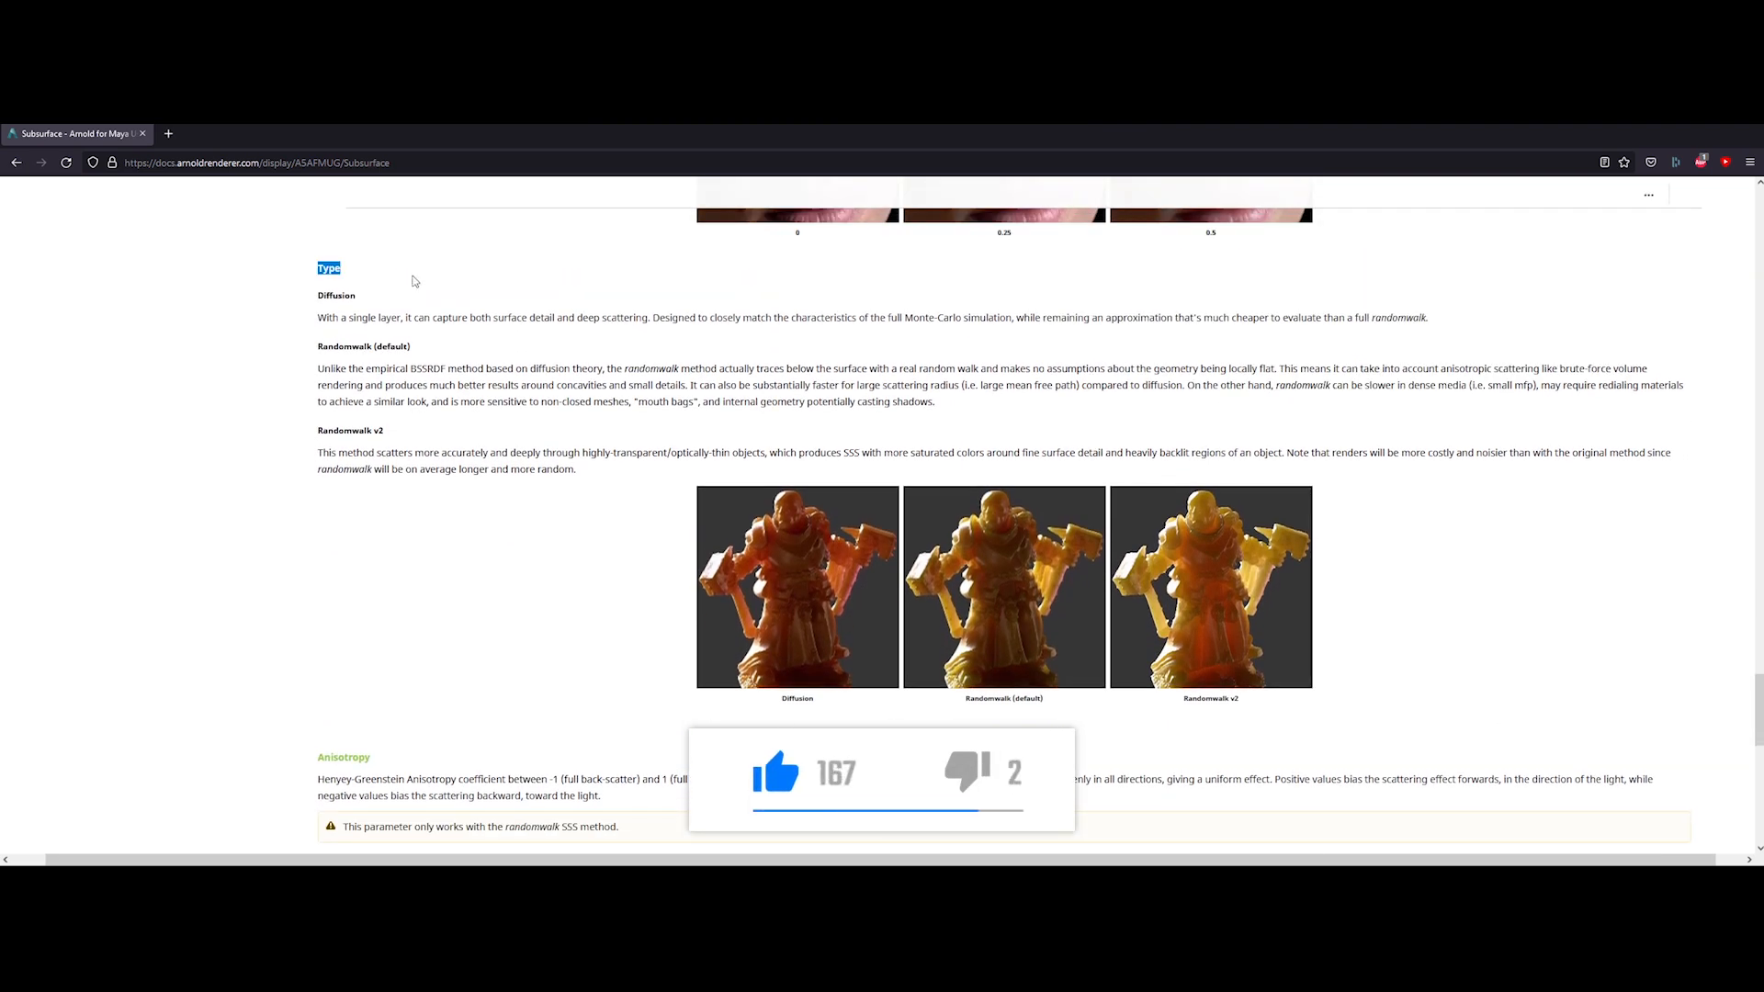
{"action": "left_click_drag", "start_coordinate": [319, 430], "coordinate": [475, 436]}
{"action": "left_click", "coordinate": [487, 437]}
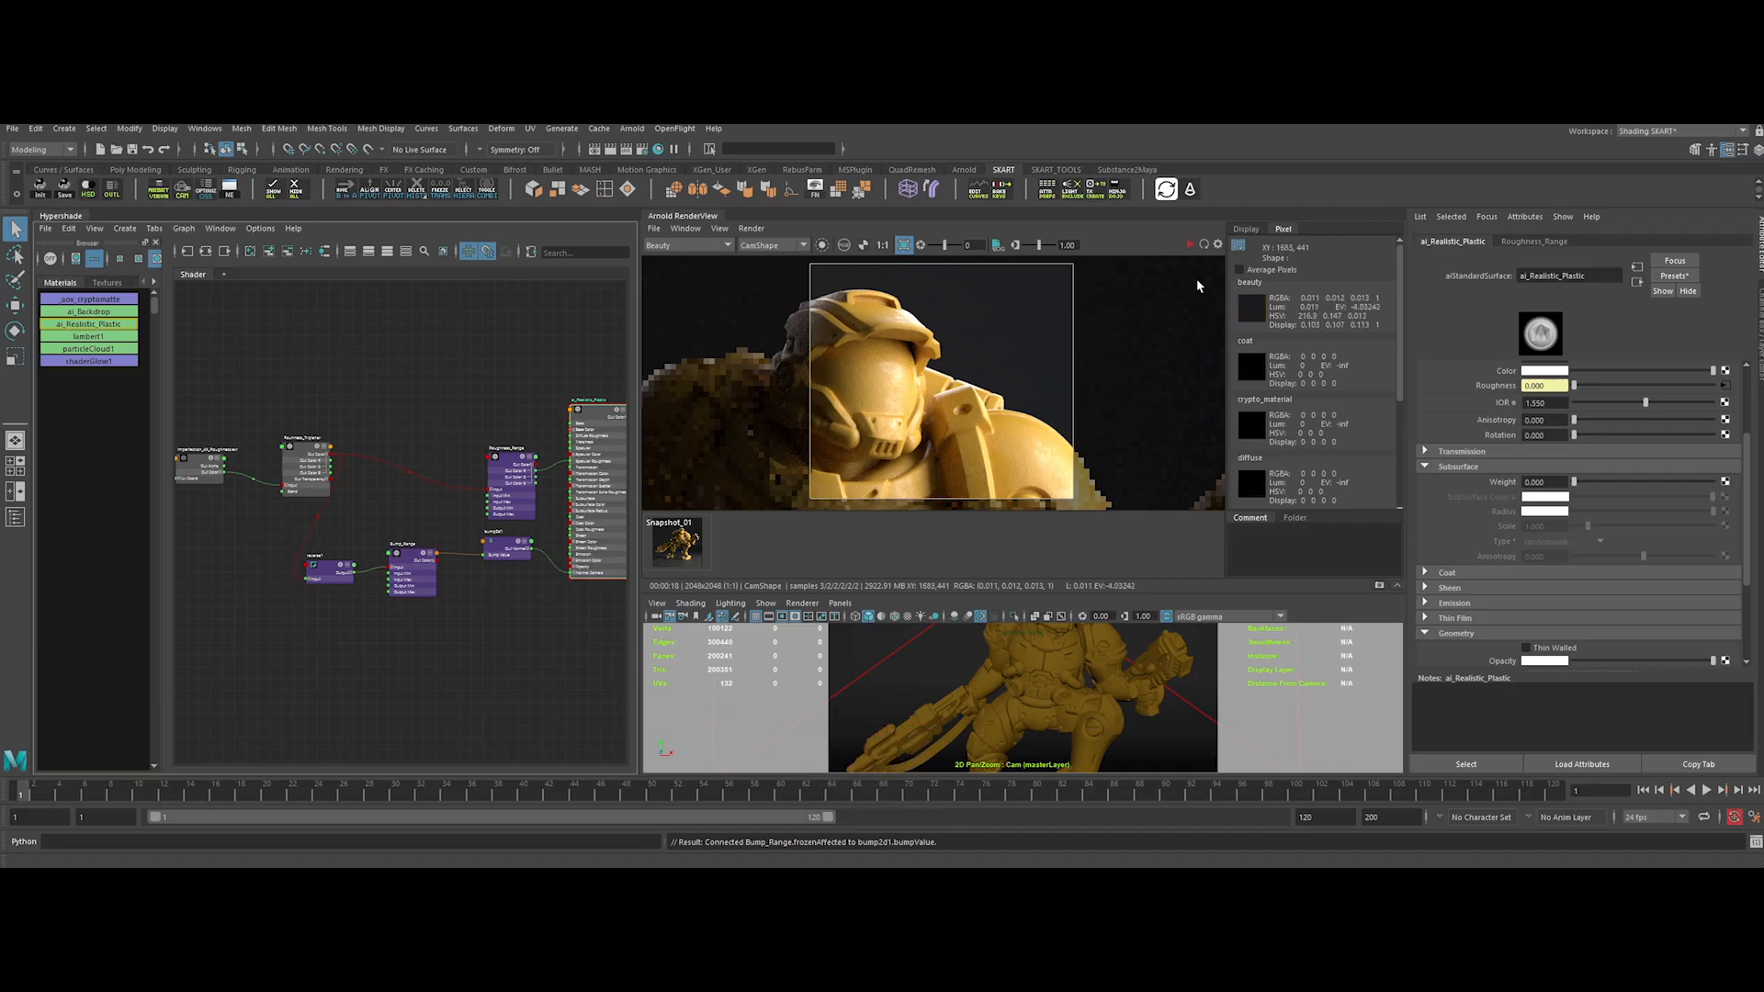
Start the interactive render and enable Progressive Refinement for the Arnold RenderView
{"action": "left_click", "coordinate": [1190, 246]}
{"action": "left_click", "coordinate": [751, 228]}
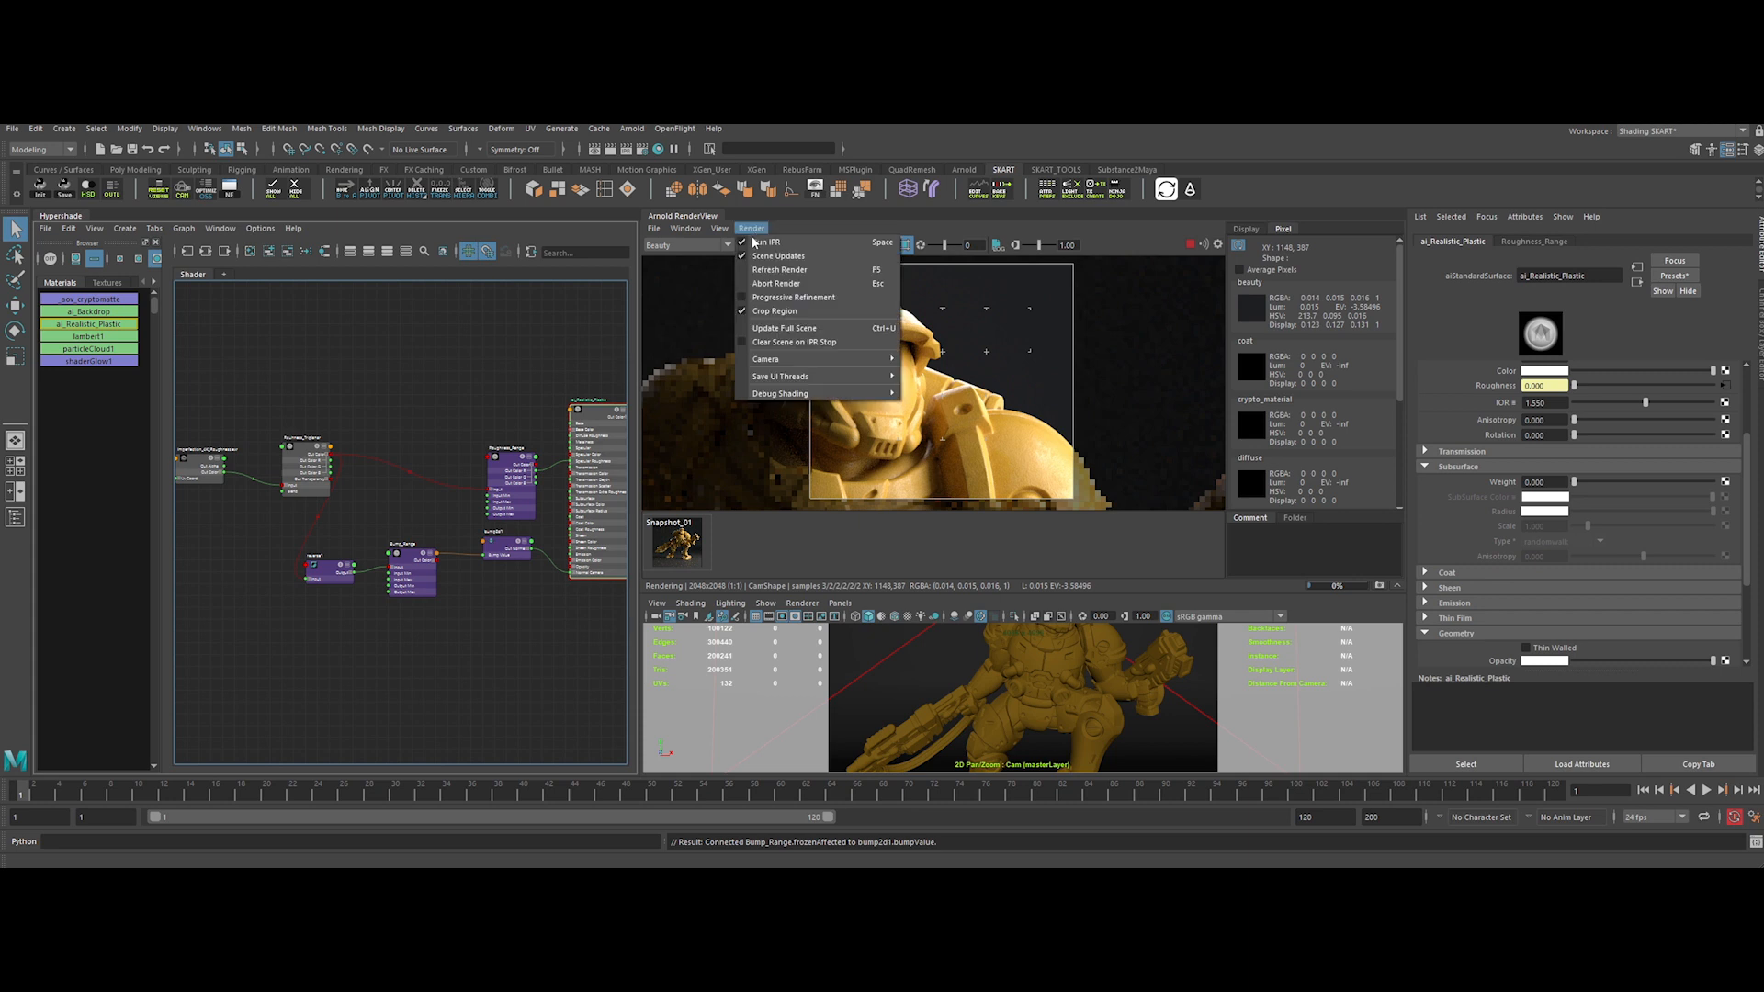
{"action": "left_click", "coordinate": [772, 297]}
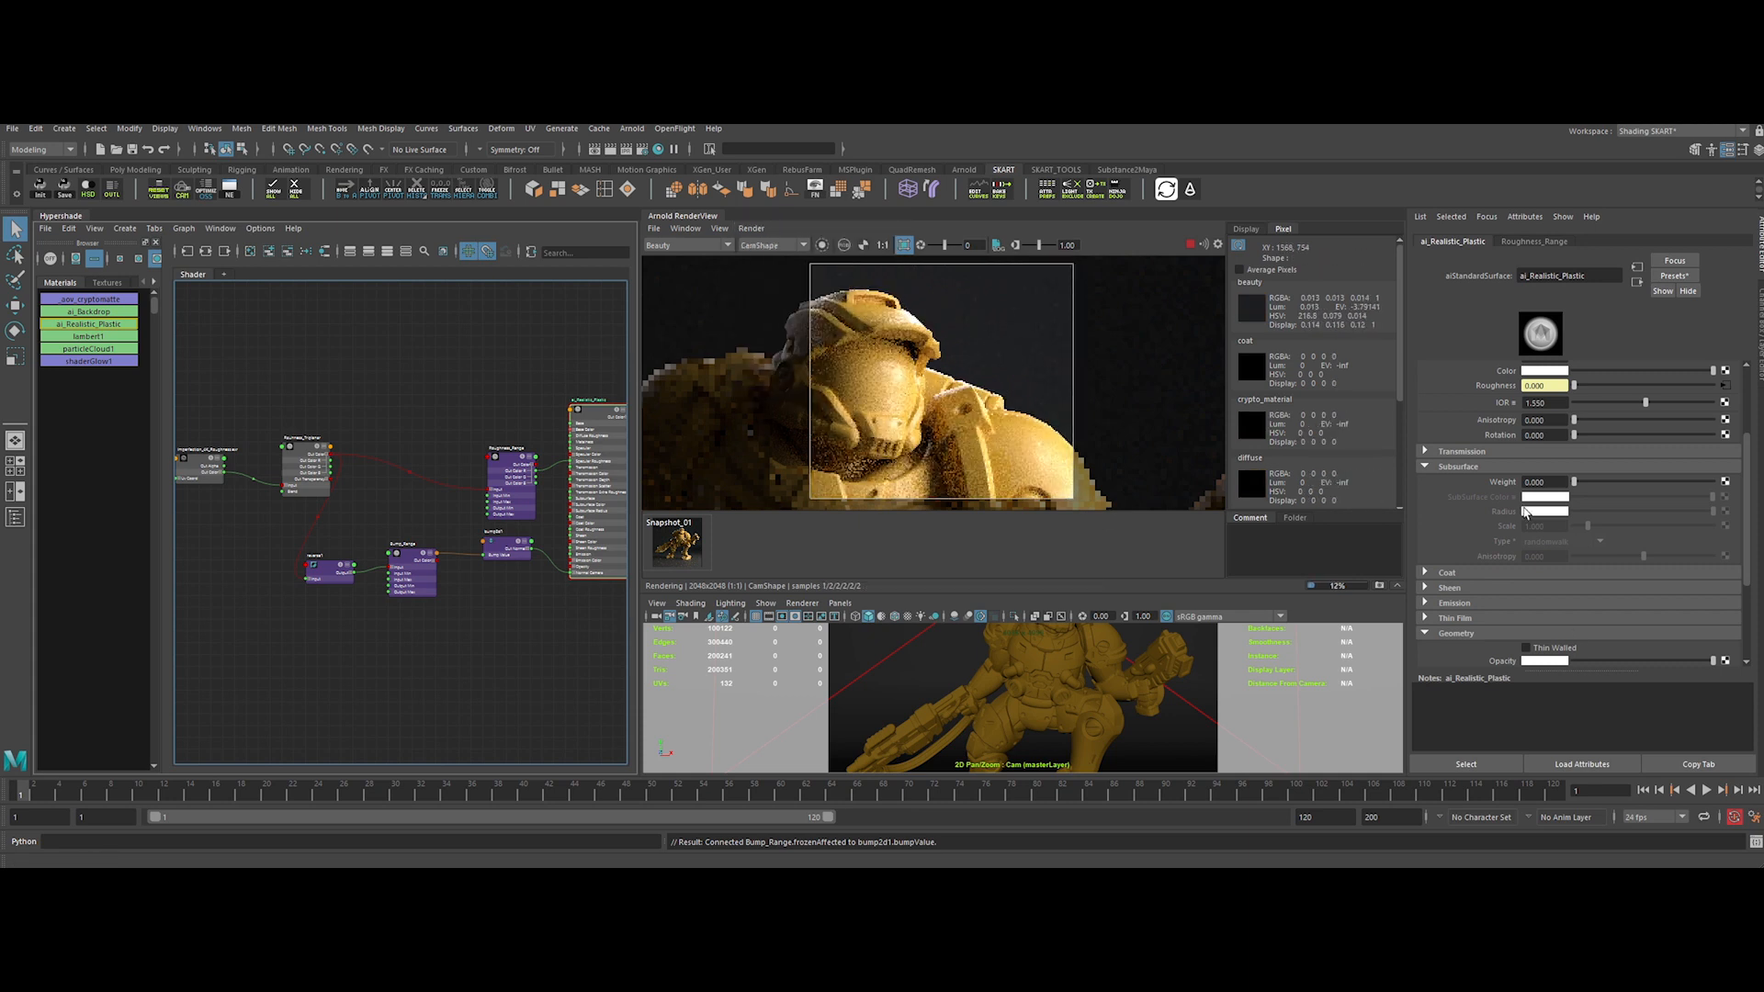
Set the Subsurface Weight of ai_Realistic_Plastic to 0.4 and its Type to randomwalk_v2
{"action": "left_click_drag", "start_coordinate": [1575, 481], "coordinate": [1716, 481]}
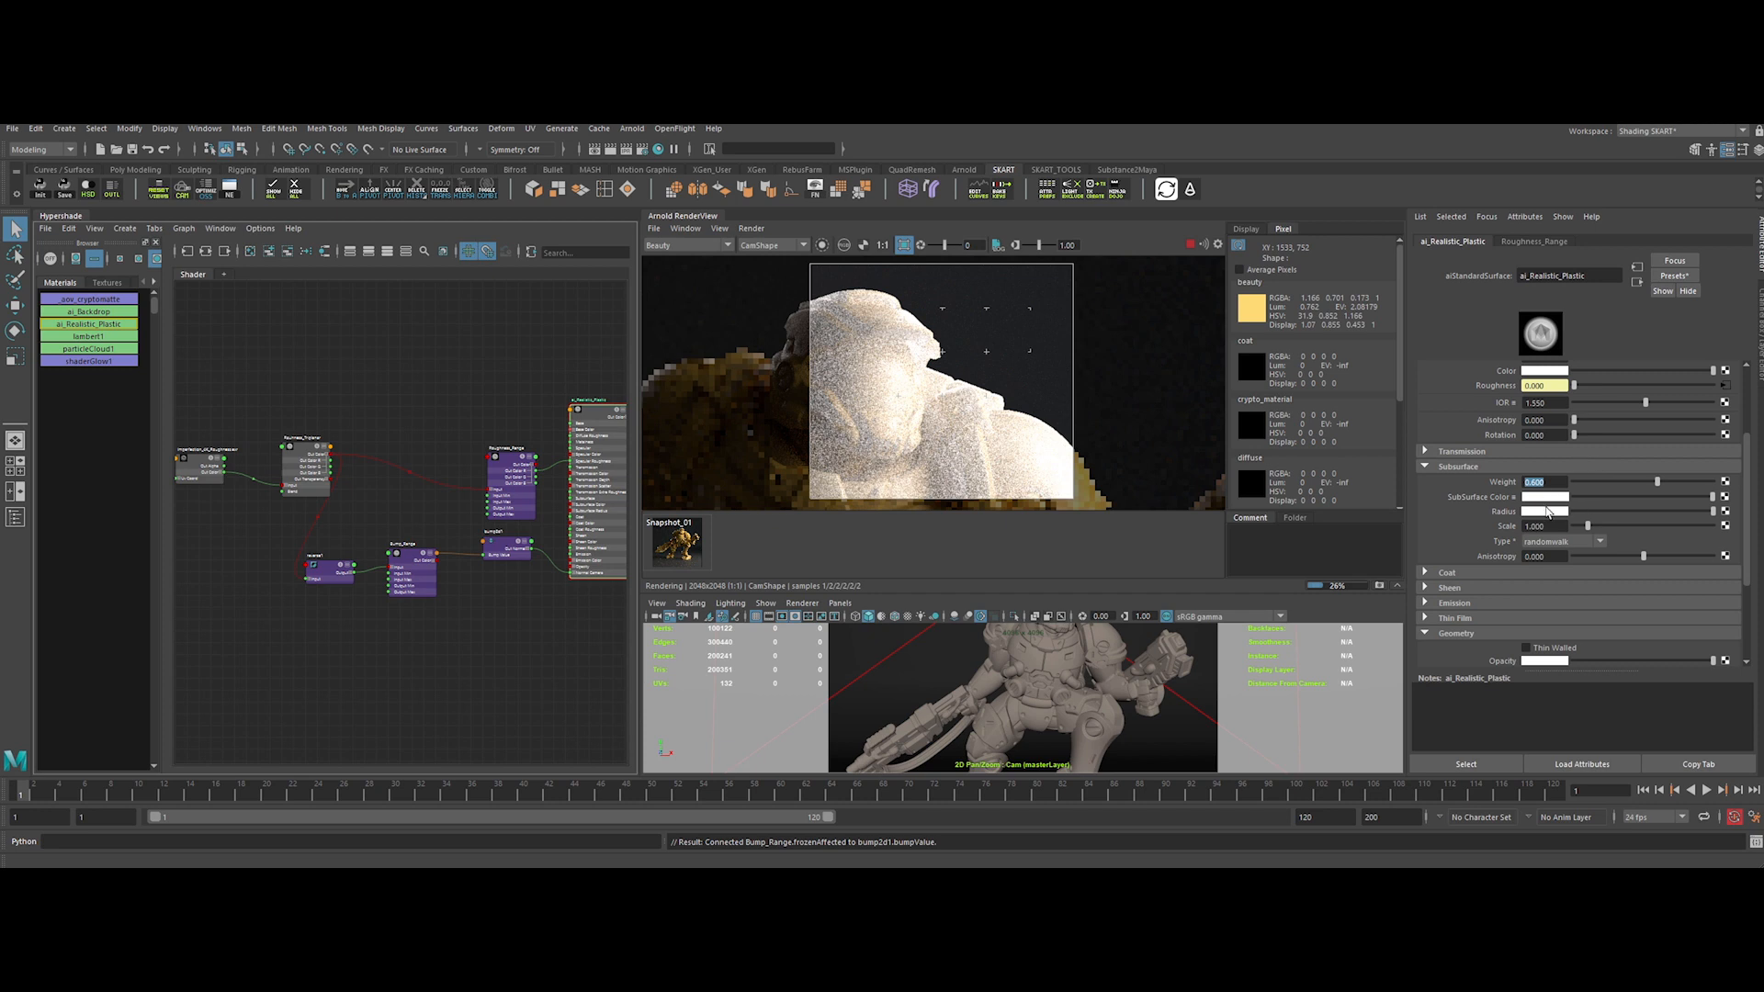
{"action": "type", "text": "4"}
{"action": "key", "text": "Return"}
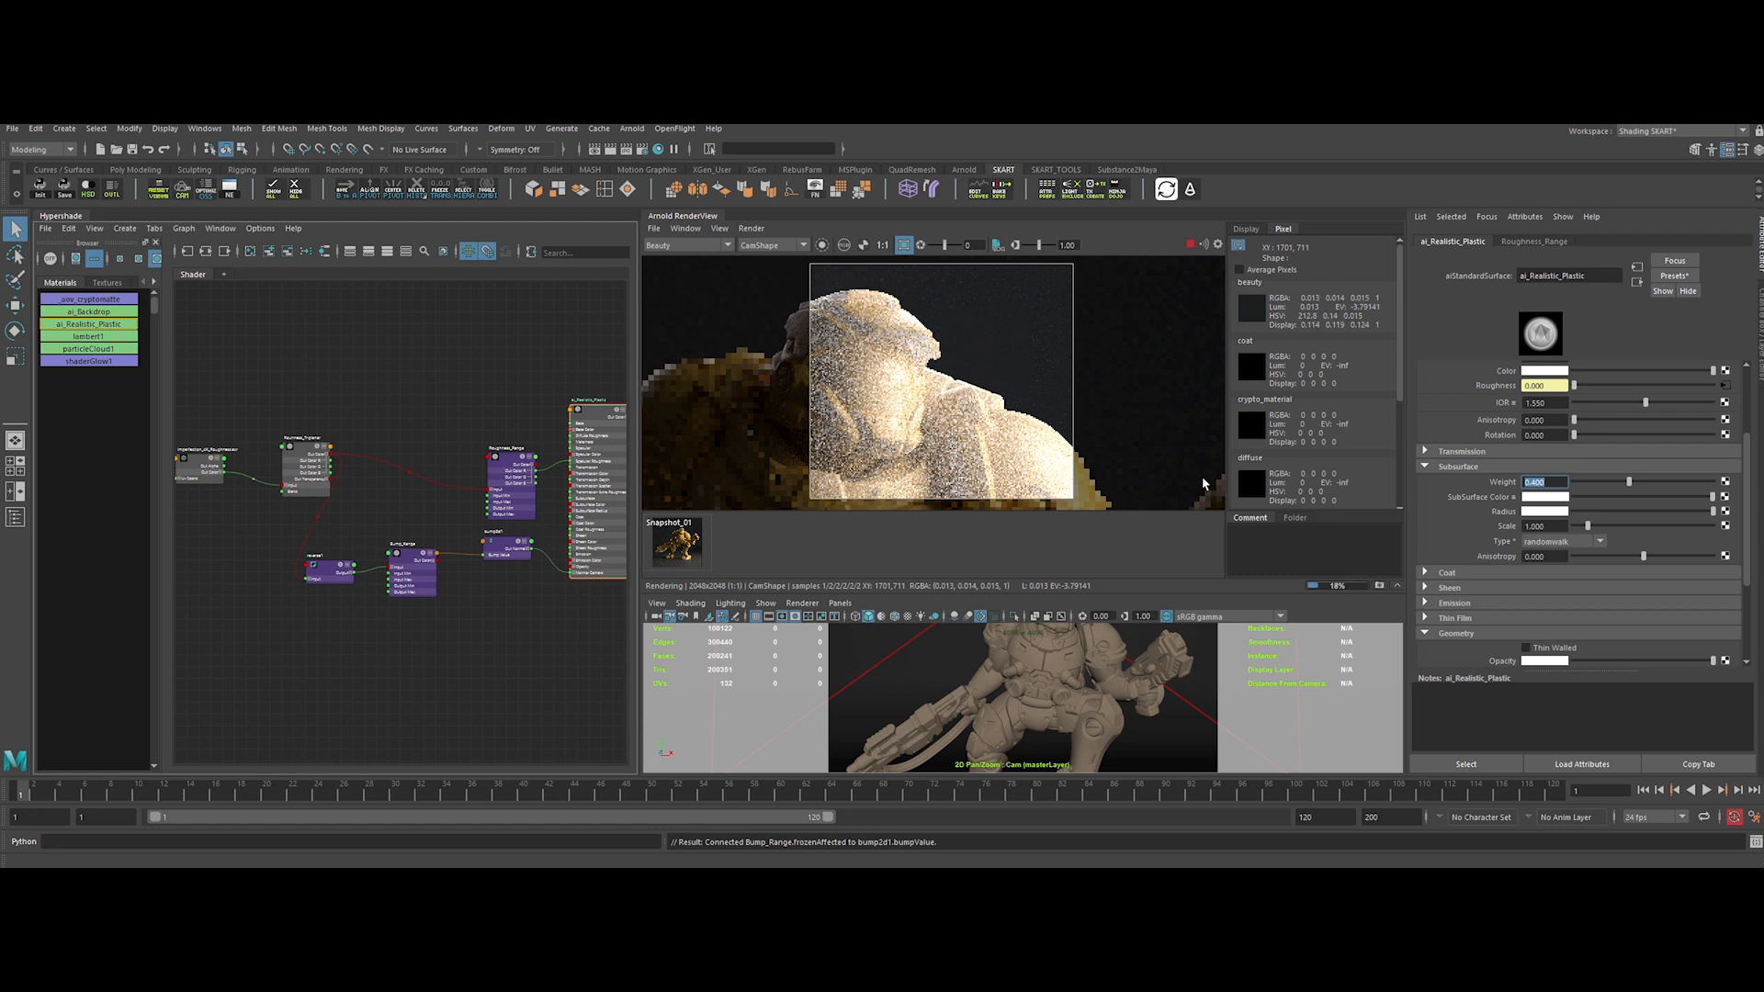
{"action": "left_click", "coordinate": [1551, 542]}
{"action": "left_click", "coordinate": [1551, 583]}
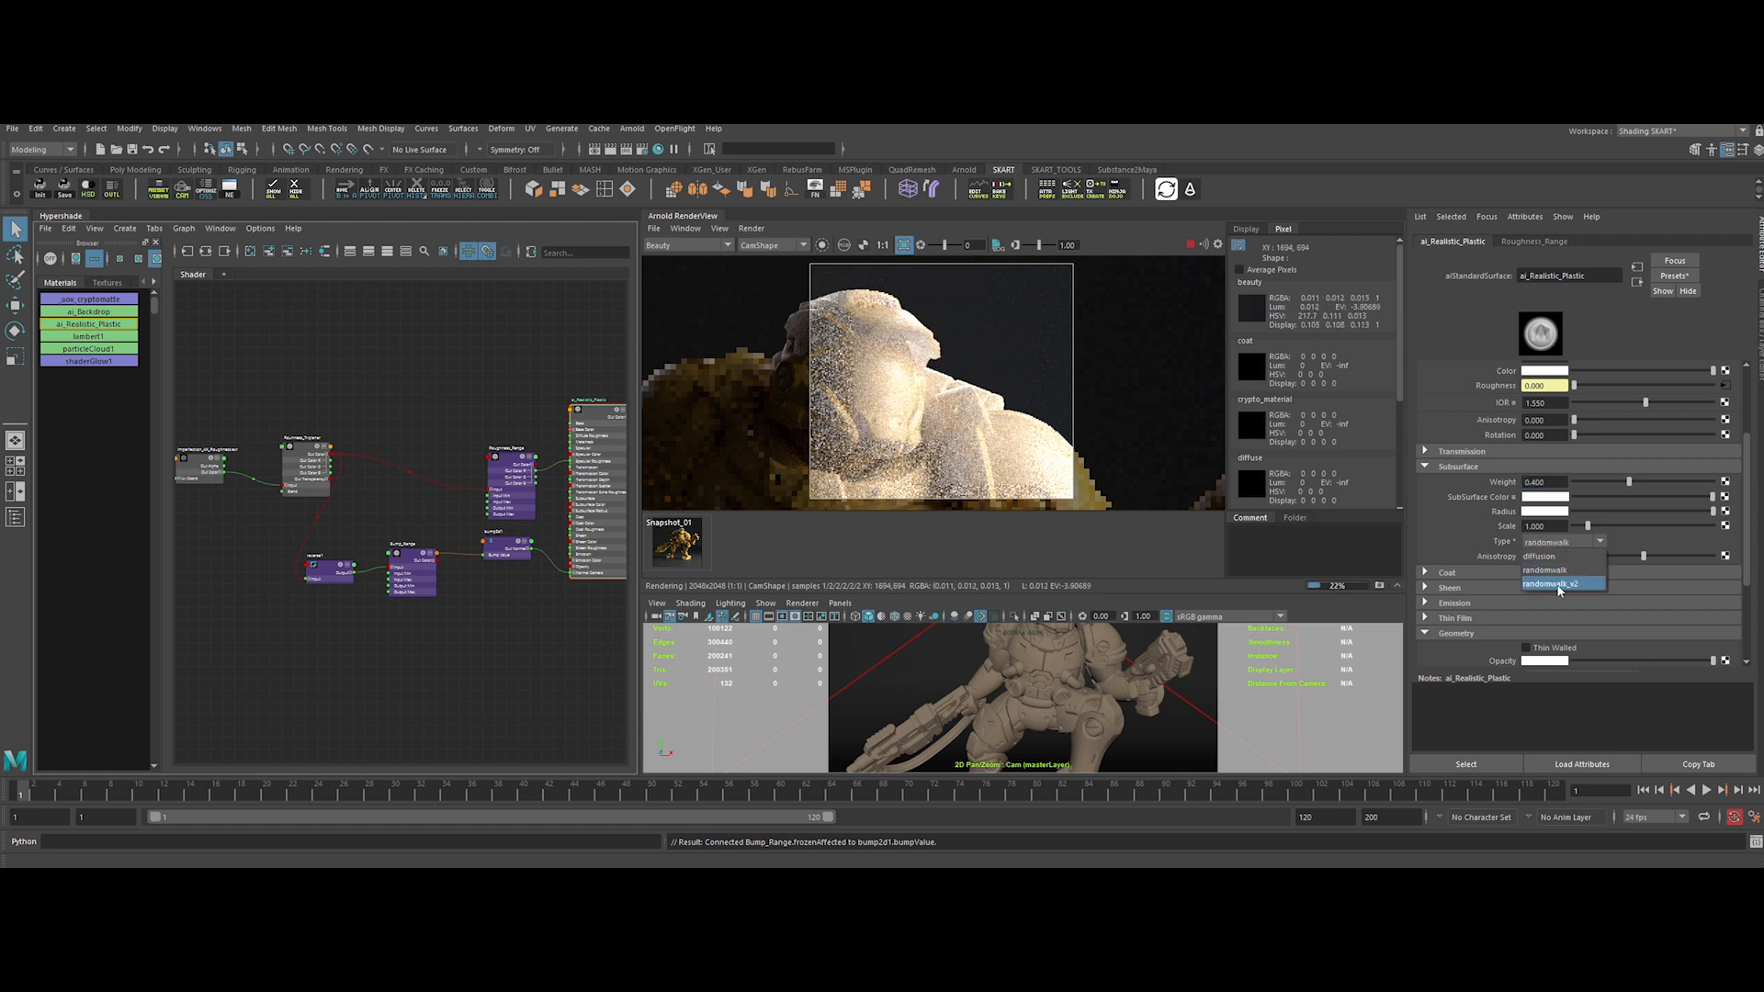
Change the SubSurface Color from white to a light tan tone taken from the color history
{"action": "double_click", "coordinate": [1536, 526]}
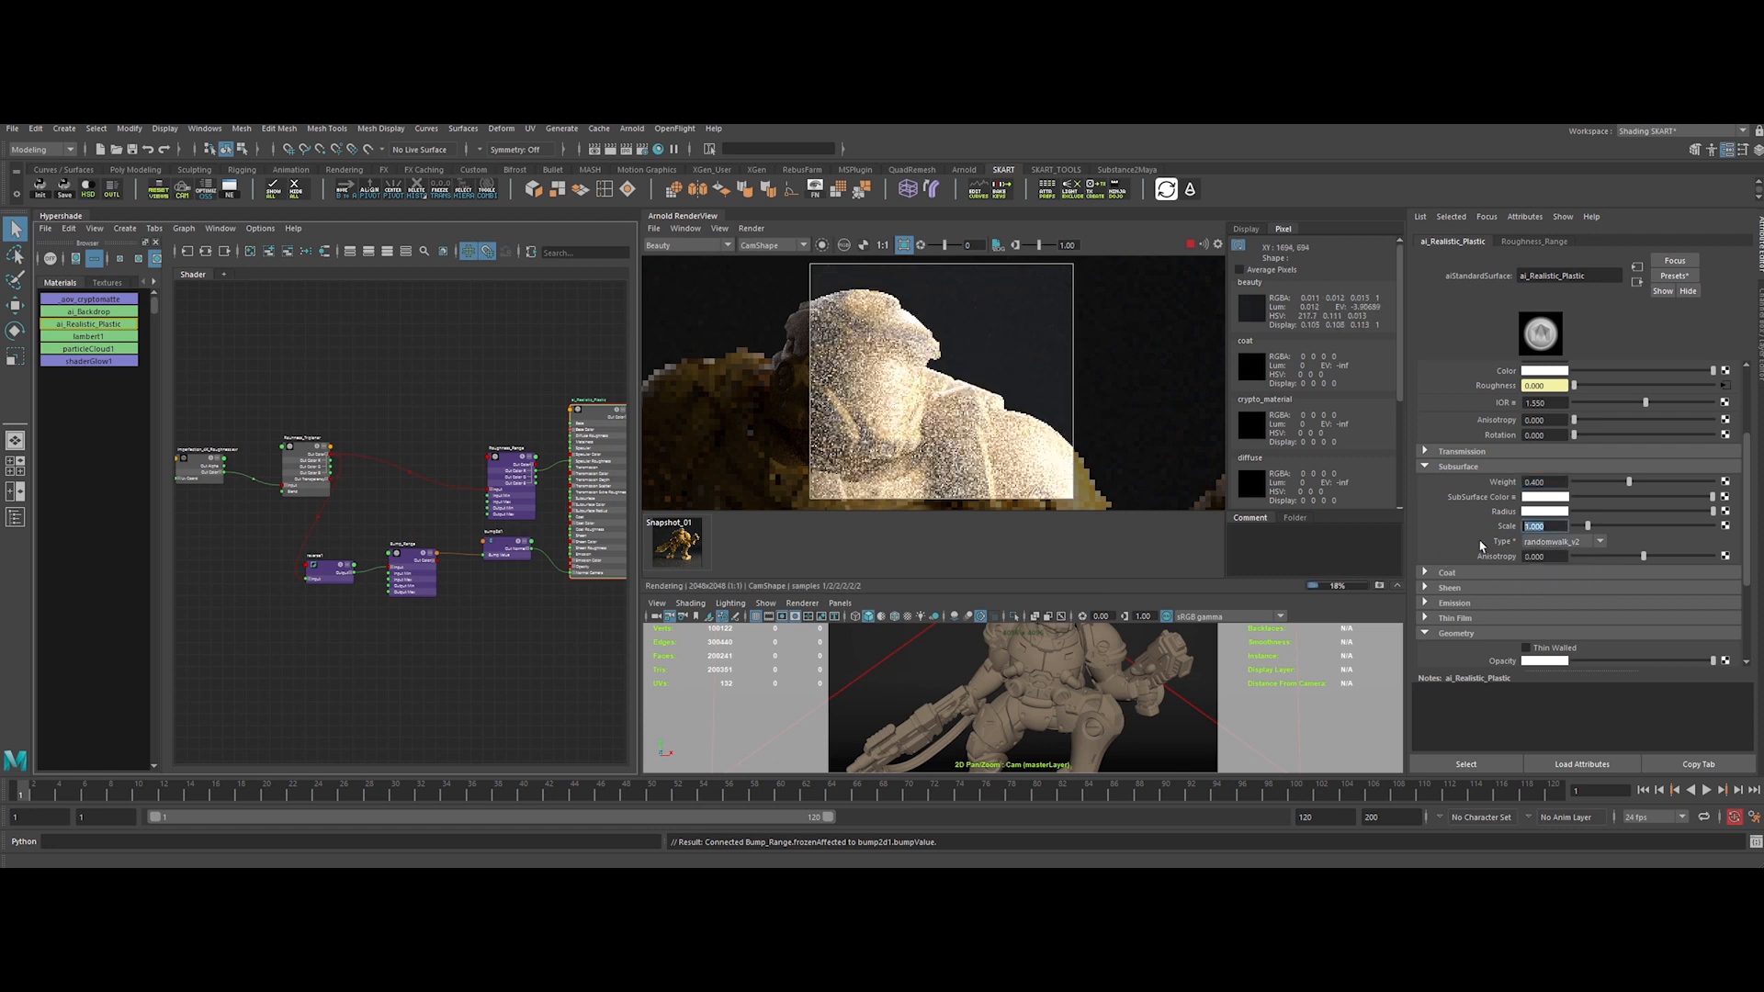
{"action": "left_click", "coordinate": [1545, 497]}
{"action": "left_click", "coordinate": [1446, 489]}
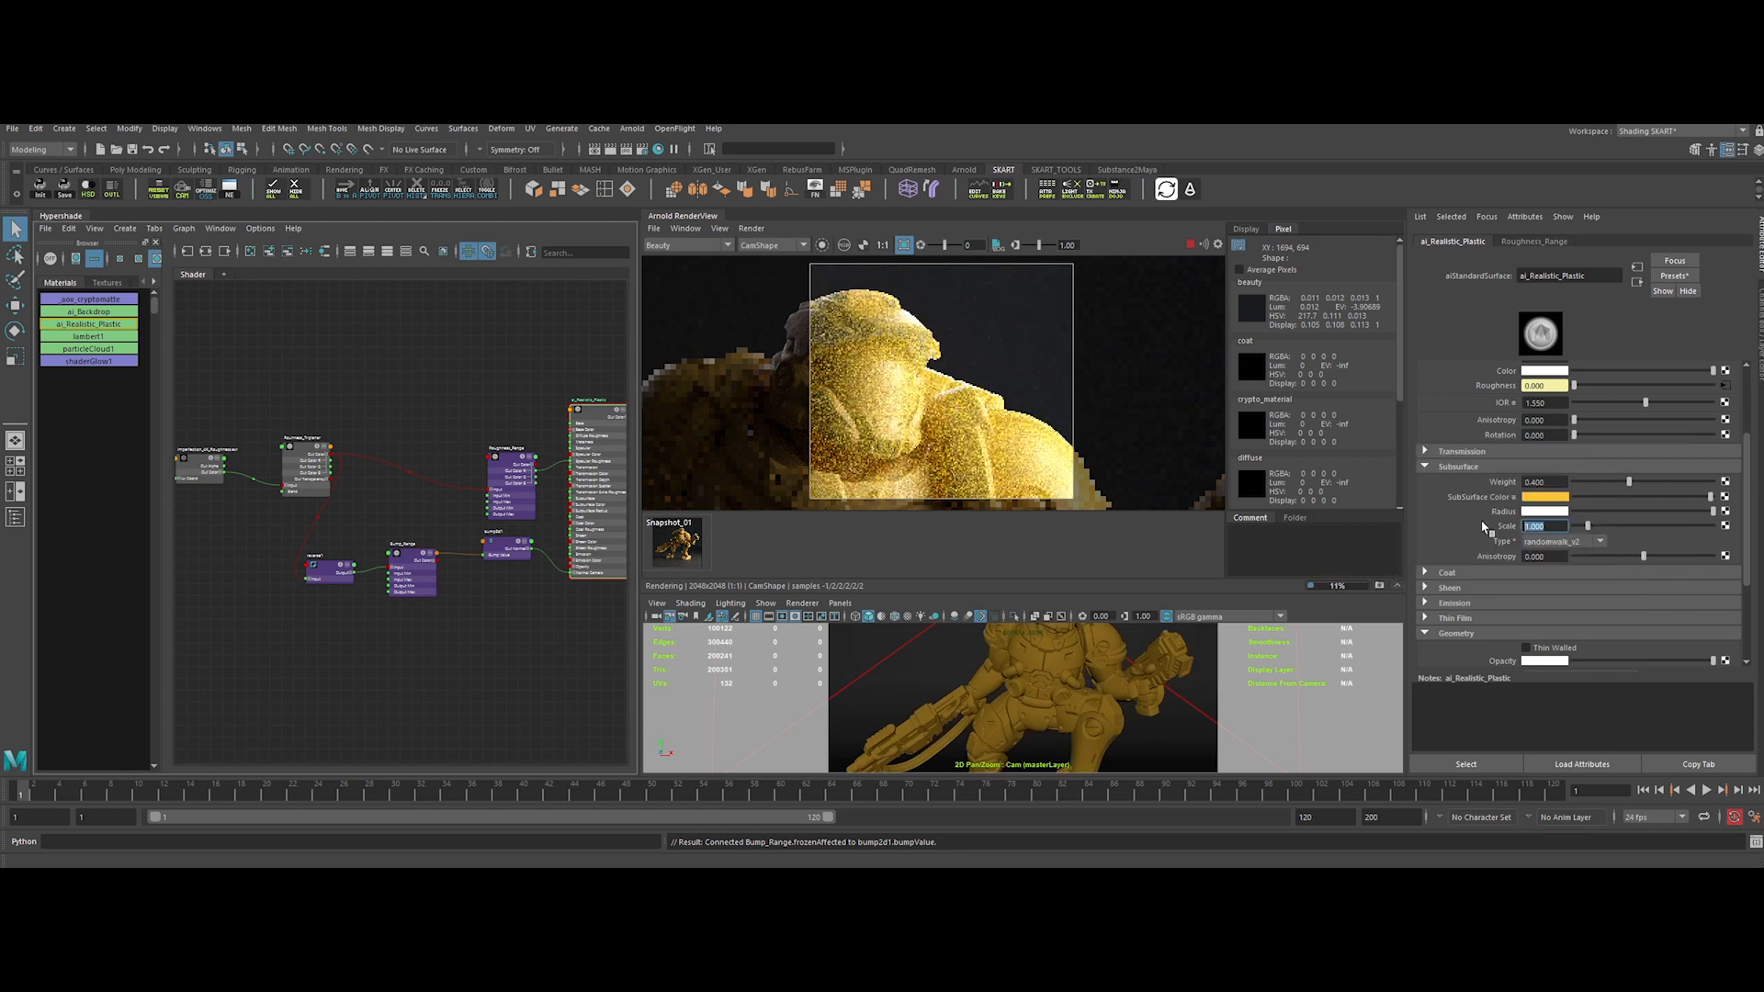
{"action": "left_click", "coordinate": [1533, 499]}
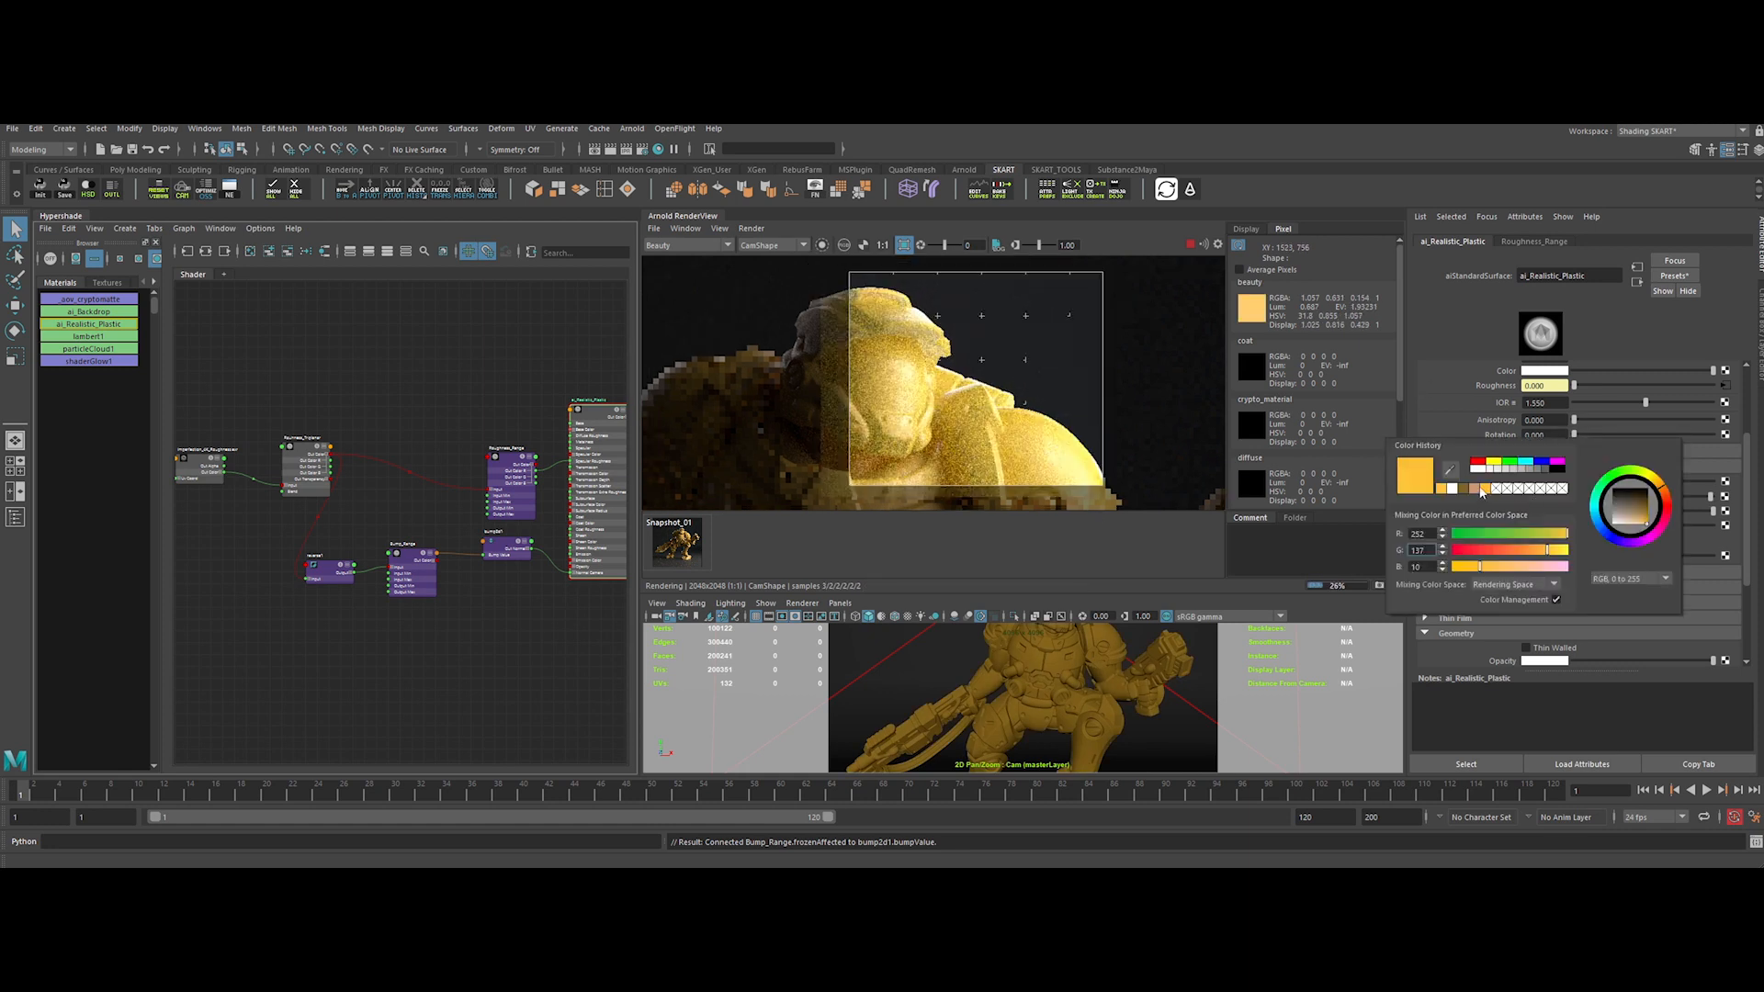
{"action": "left_click", "coordinate": [1481, 493]}
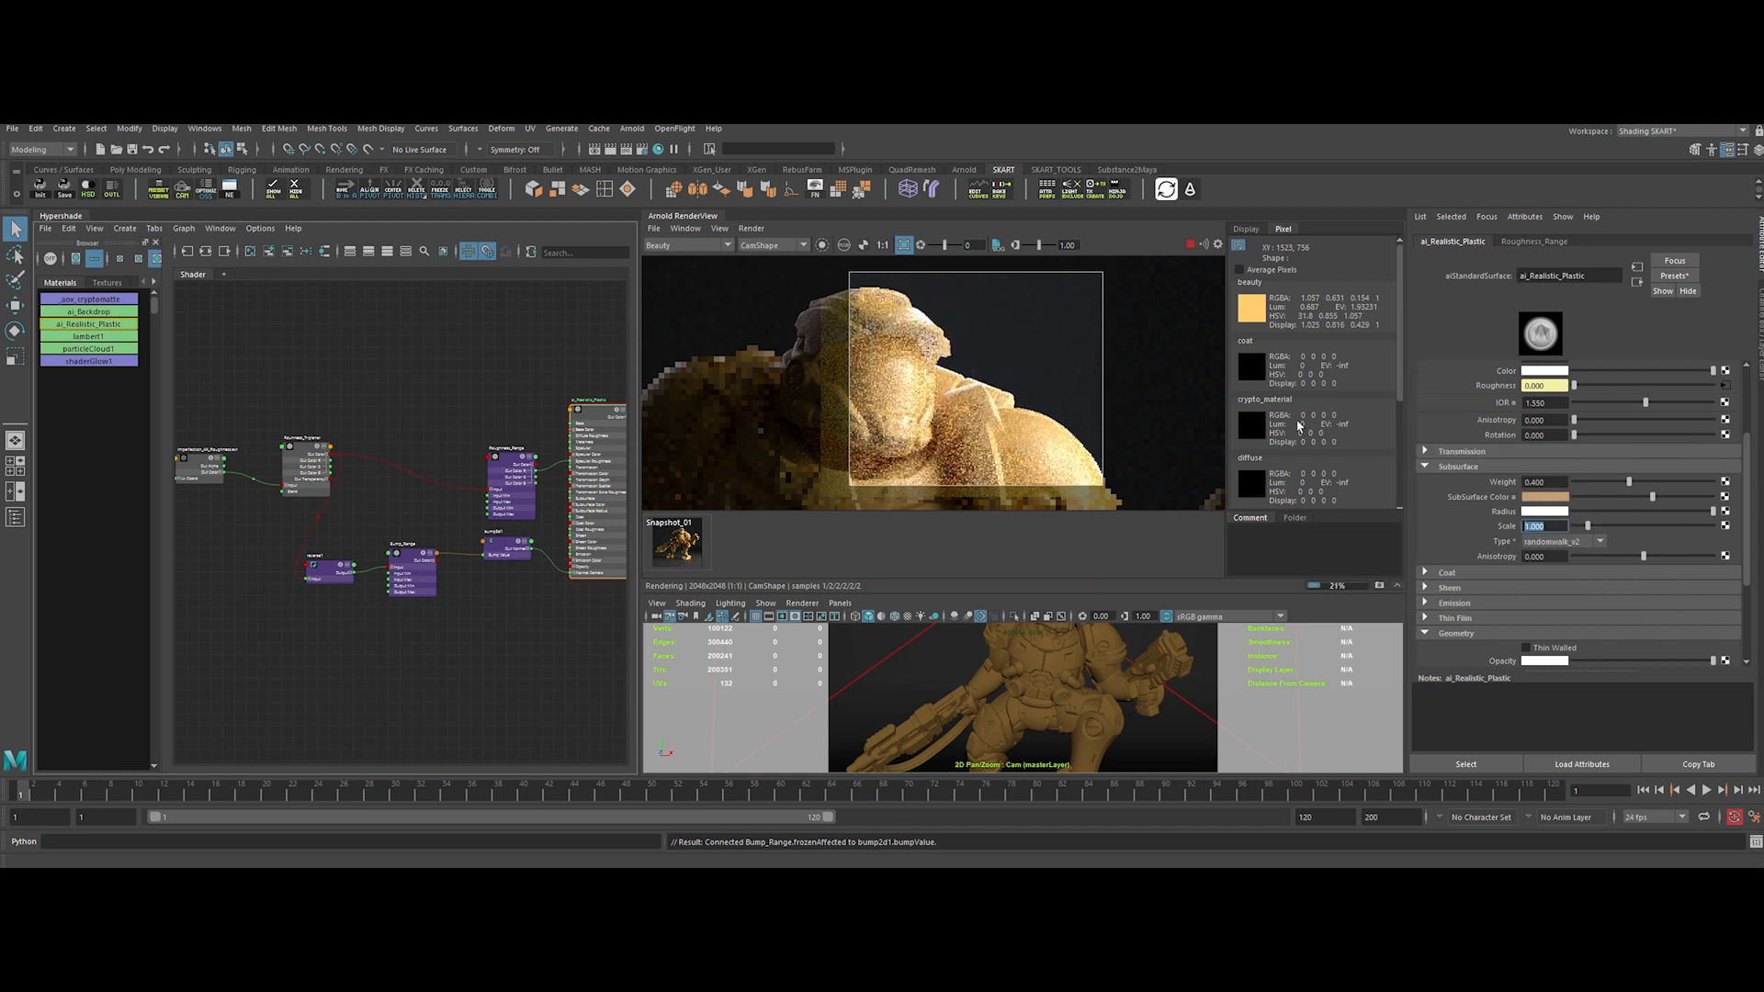
Render a crop region around the character's raised gun to check the subsurface scattering on thin parts
{"action": "scroll", "coordinate": [1159, 443], "scroll_direction": "down", "scroll_amount": 1}
{"action": "middle_click_drag", "start_coordinate": [1103, 414], "coordinate": [1023, 346]}
{"action": "scroll", "coordinate": [1020, 344], "scroll_direction": "down", "scroll_amount": 1}
{"action": "left_click_drag", "start_coordinate": [1045, 320], "coordinate": [1122, 427]}
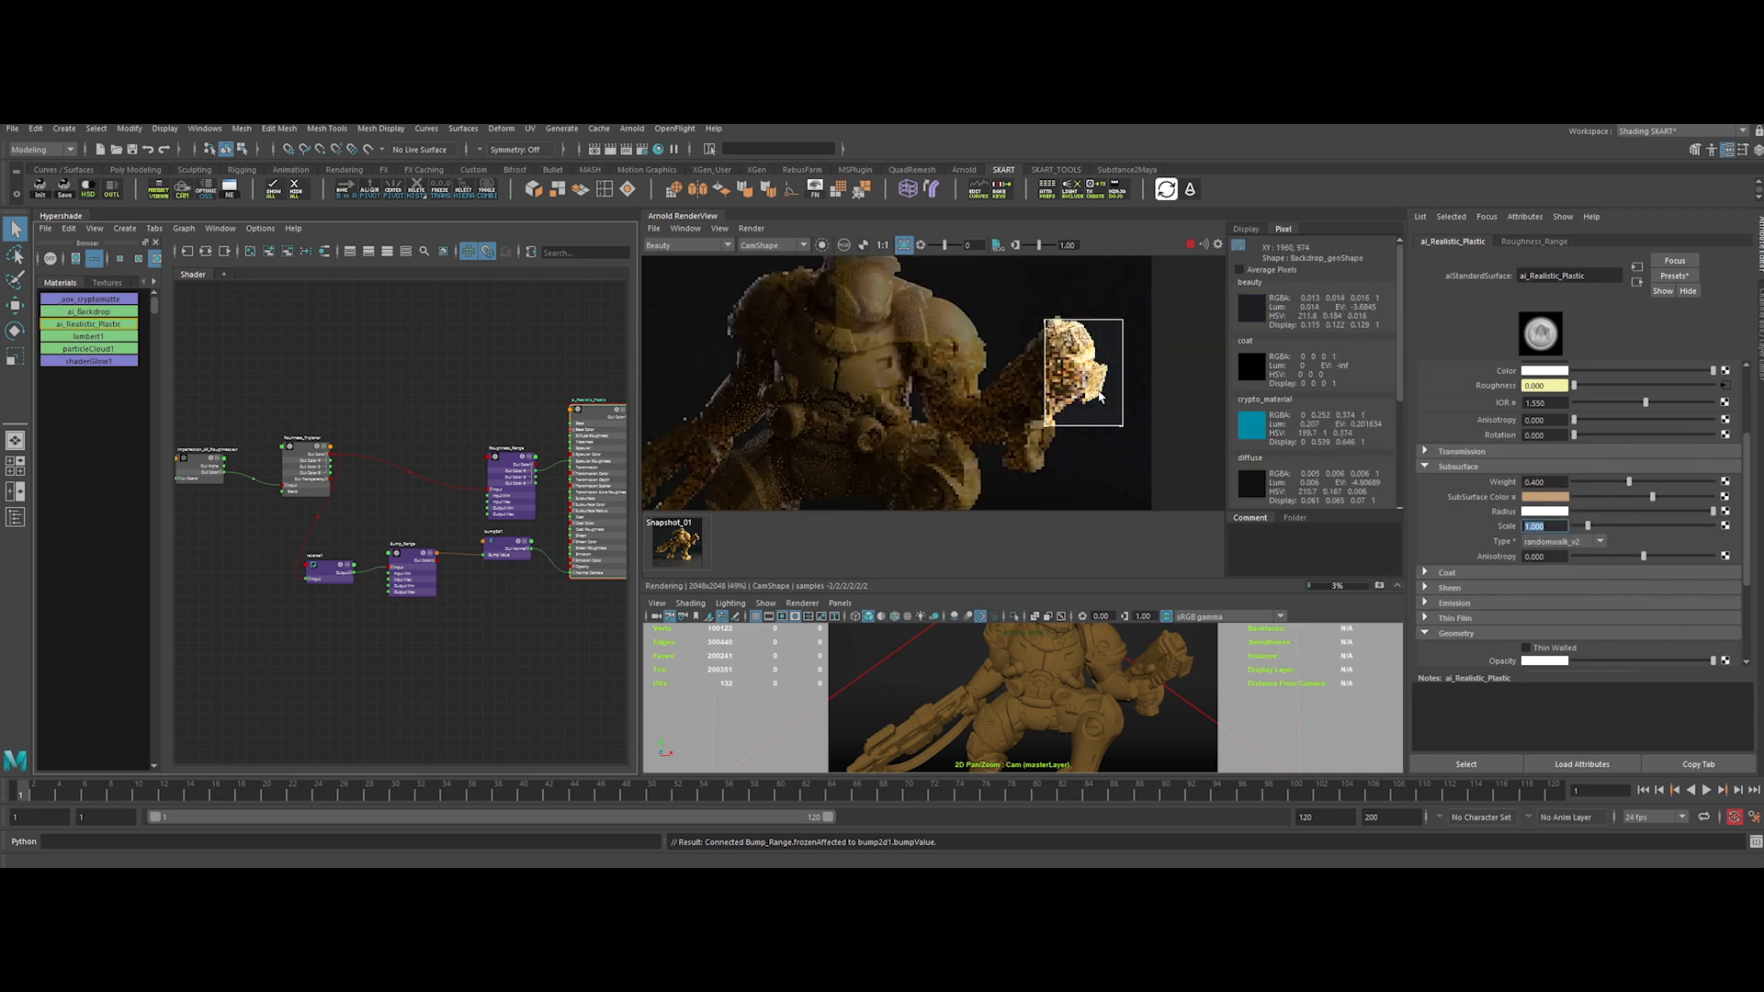
{"action": "scroll", "coordinate": [1099, 396], "scroll_direction": "up", "scroll_amount": 2}
{"action": "middle_click_drag", "start_coordinate": [1099, 396], "coordinate": [1130, 453]}
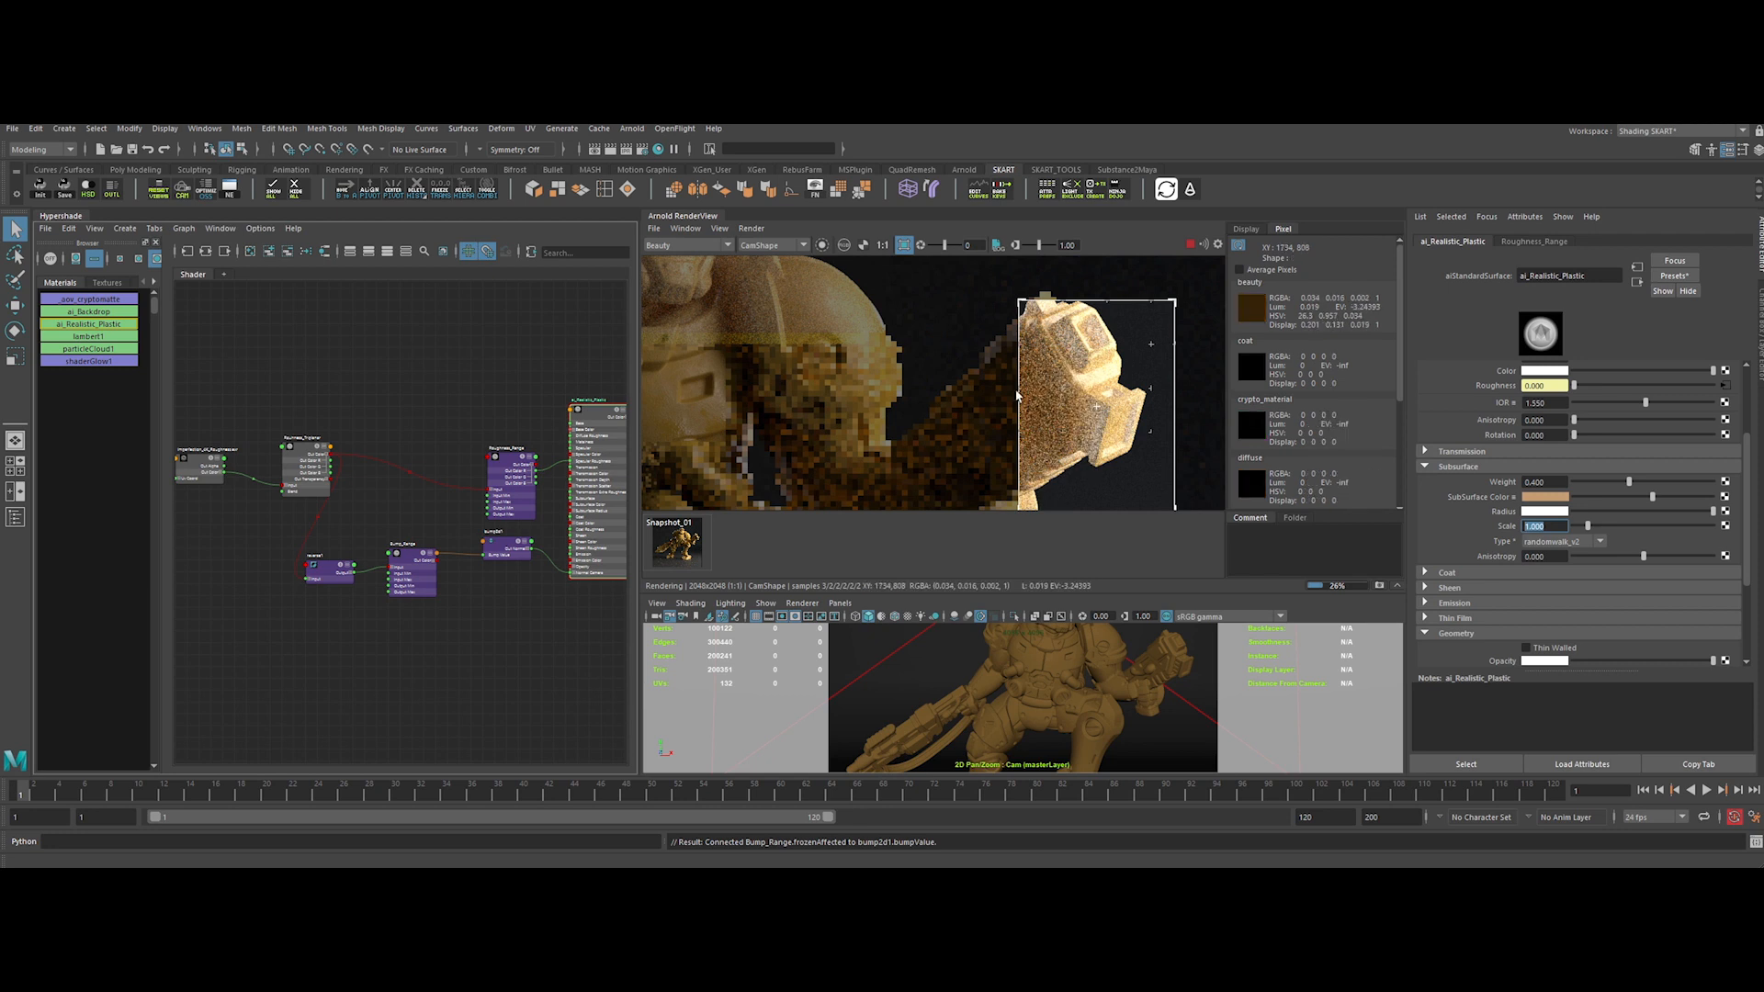
{"action": "middle_click_drag", "start_coordinate": [1017, 396], "coordinate": [1092, 499]}
Set the Subsurface Radius color to a neutral gray with an HSV value of 0.2
{"action": "left_click", "coordinate": [1528, 512]}
{"action": "left_click", "coordinate": [1614, 596]}
{"action": "left_click", "coordinate": [1617, 632]}
{"action": "left_click", "coordinate": [1539, 510]}
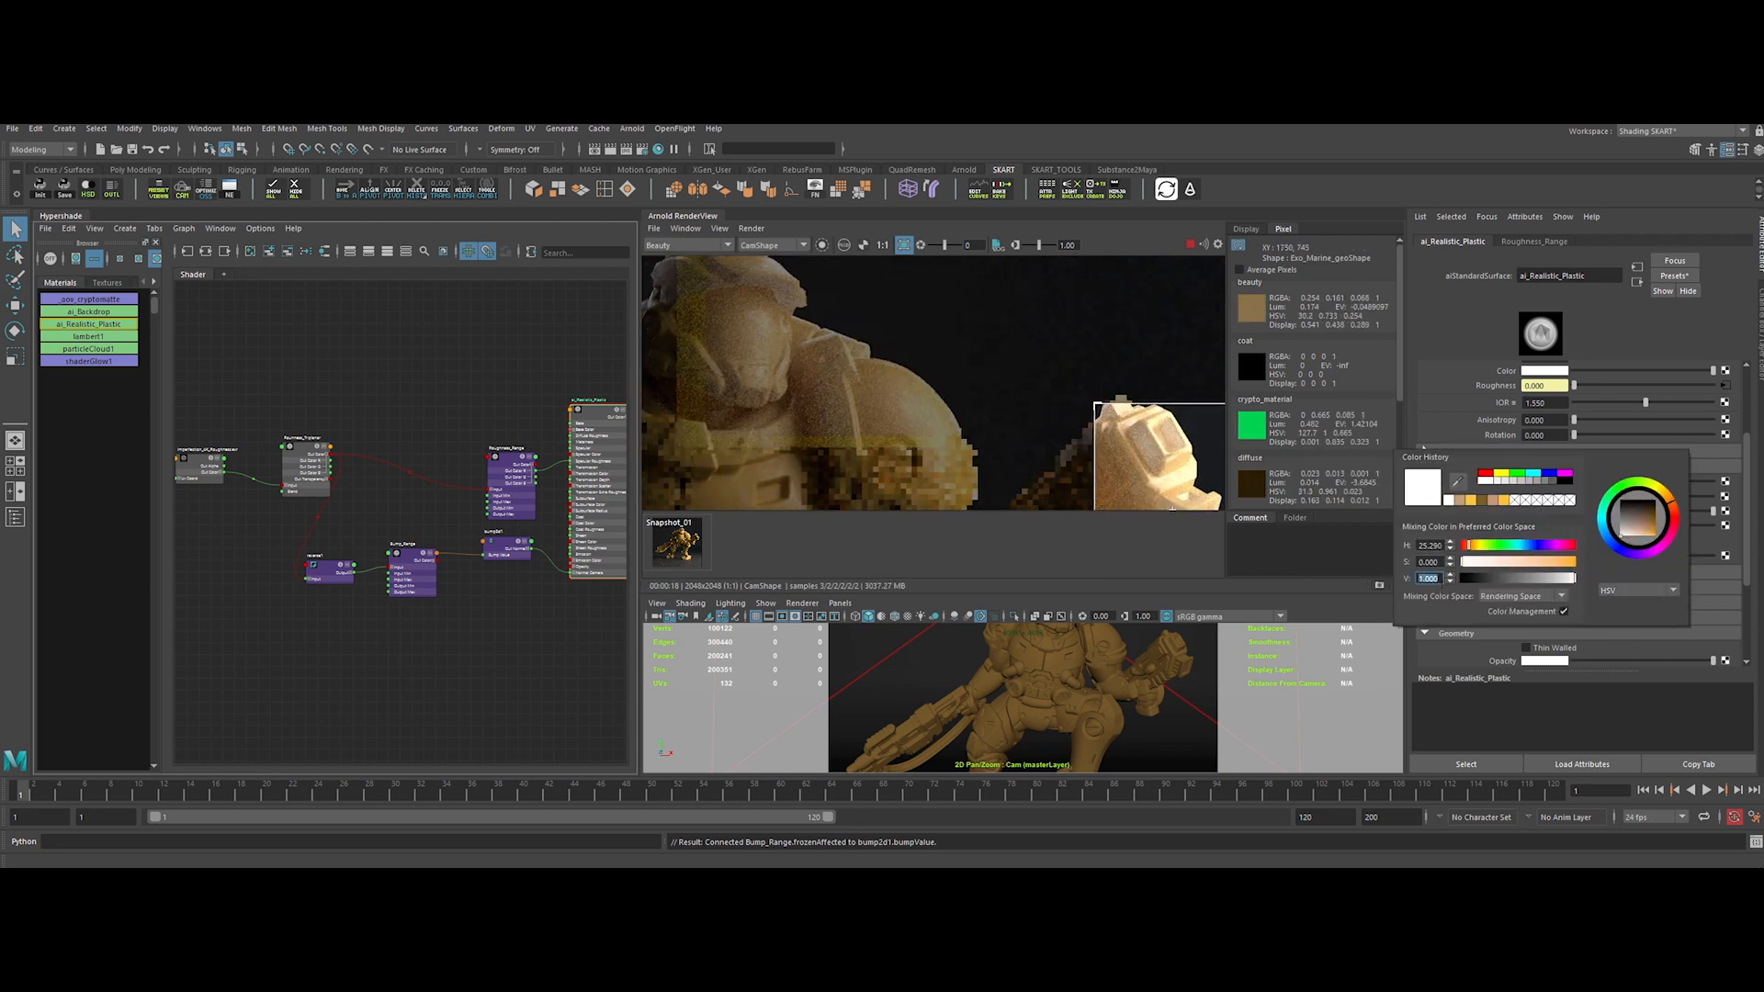
{"action": "type", "text": "0.2"}
{"action": "key", "text": "Return"}
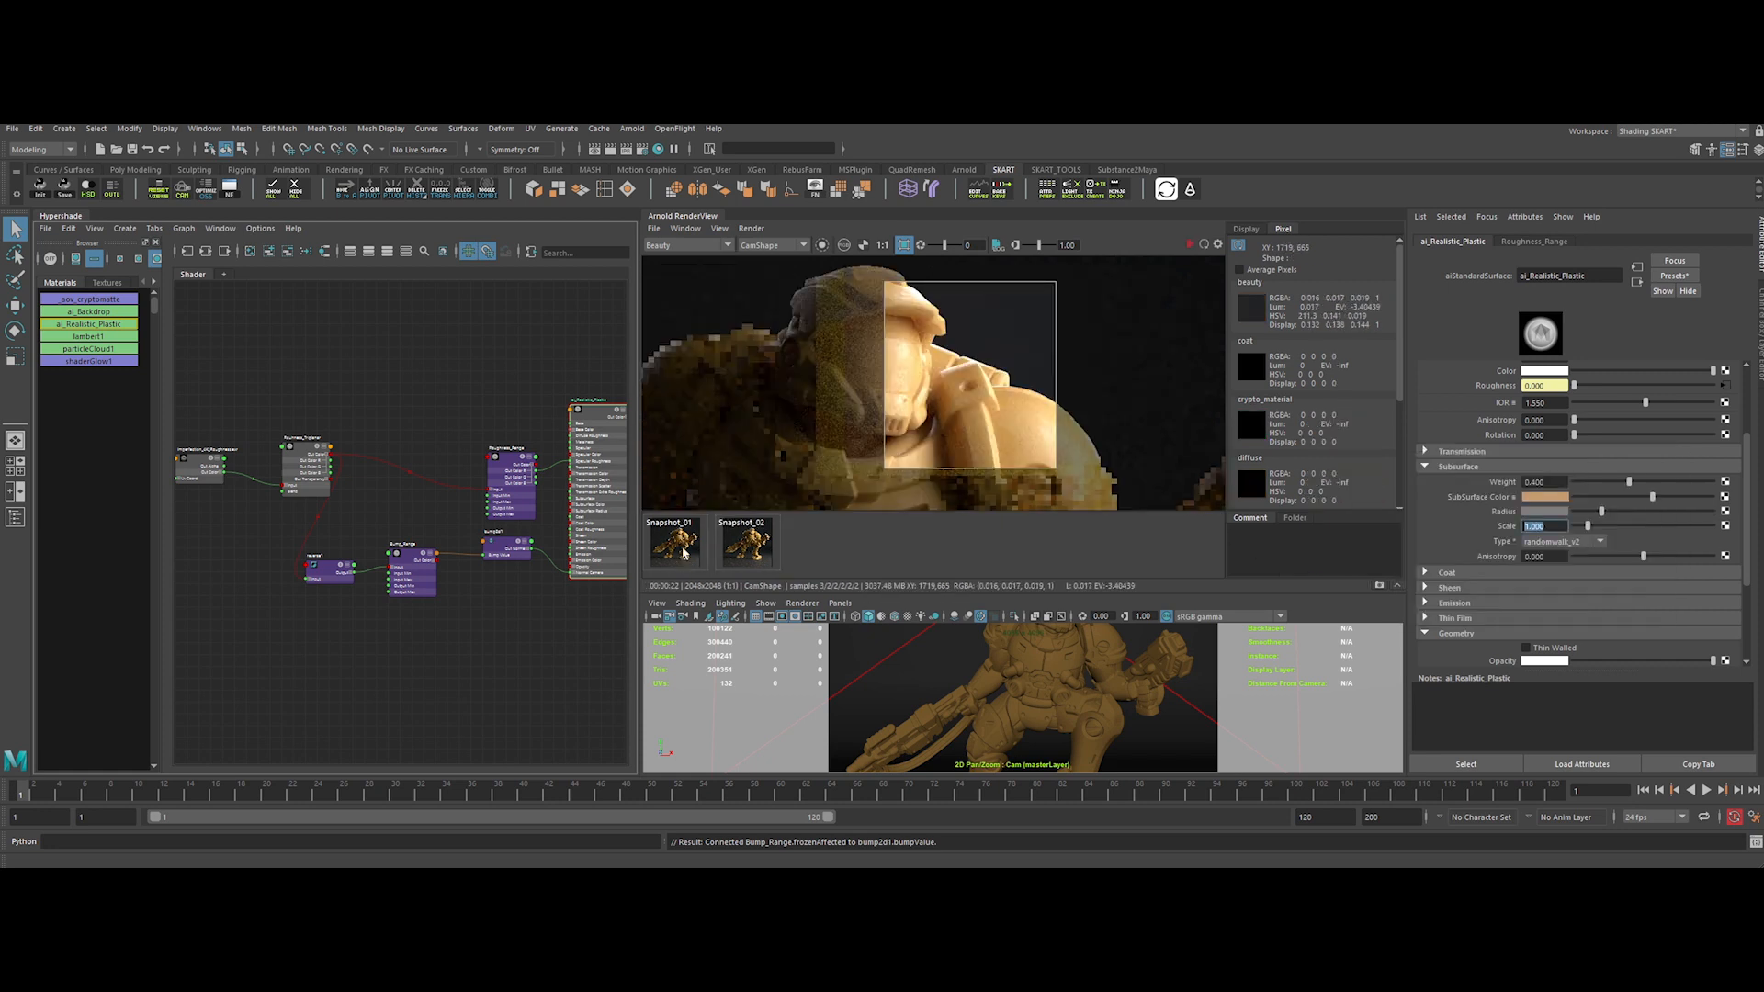
Compare Snapshot_01 and Snapshot_02 to judge the effect of subsurface scattering on the helmet and shoulder
{"action": "left_click", "coordinate": [683, 553]}
{"action": "key", "text": "Right"}
{"action": "key", "text": "Left"}
{"action": "key", "text": "Right"}
{"action": "key", "text": "Left"}
{"action": "key", "text": "Right"}
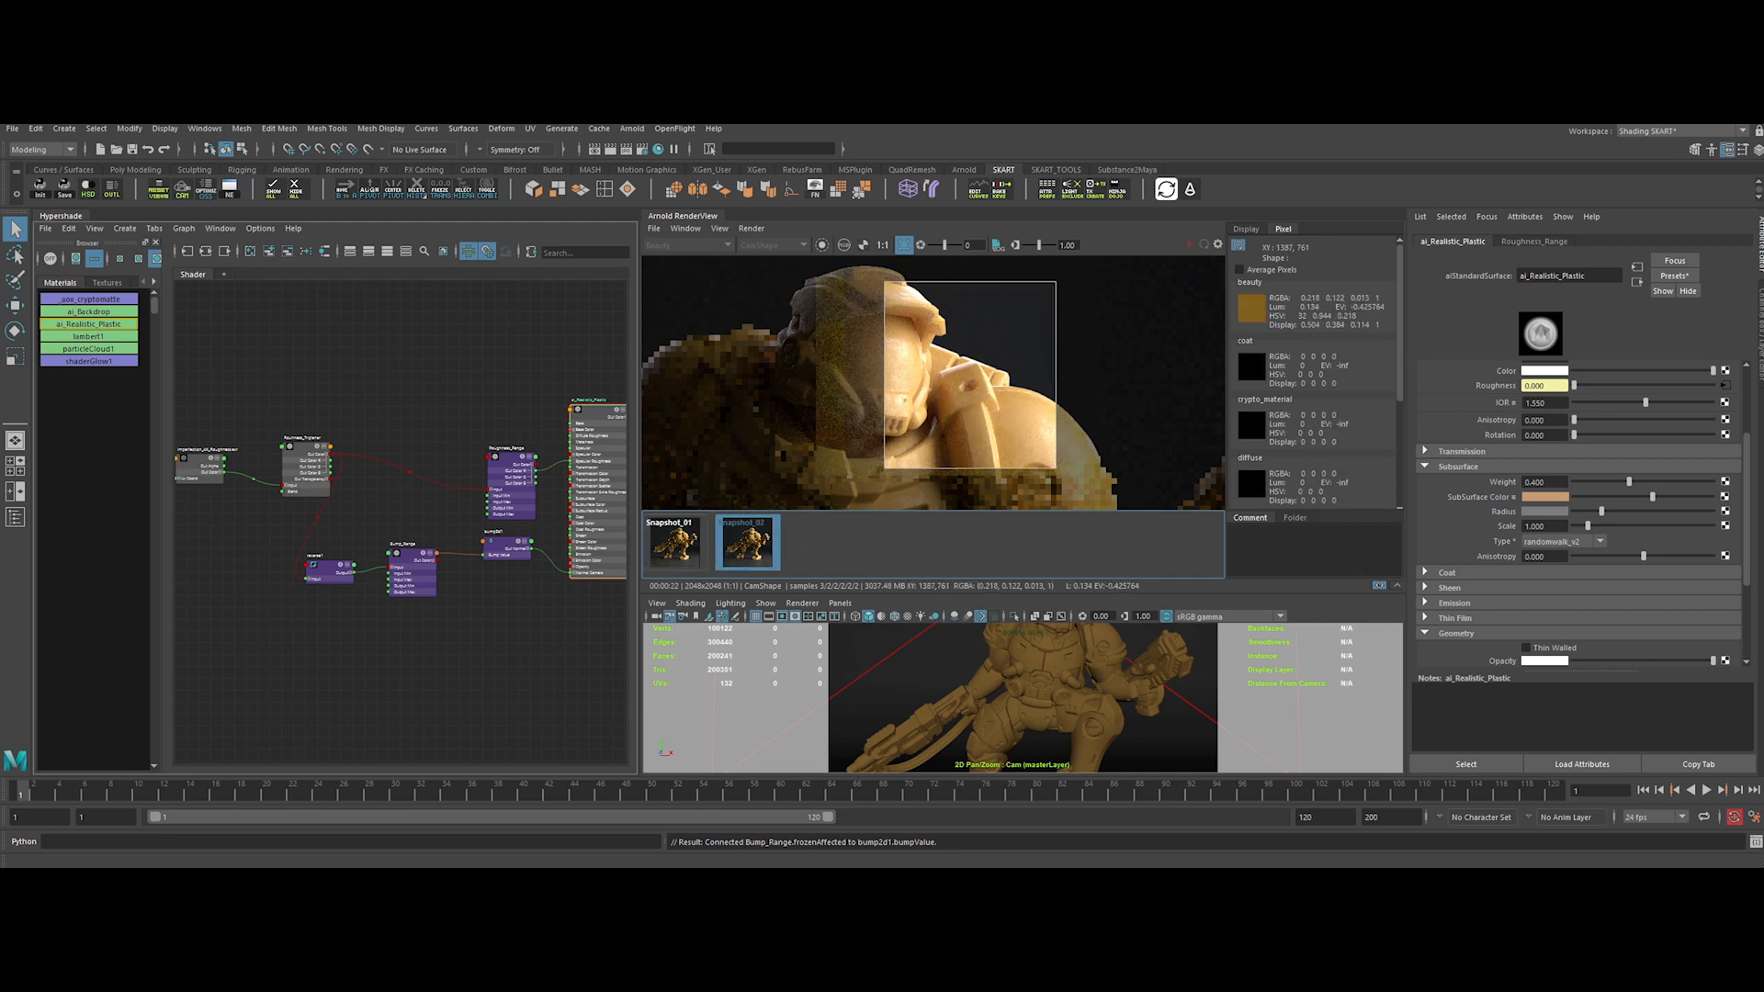
Tint the Subsurface Radius color dark brown by editing its HSV values
{"action": "left_click", "coordinate": [1545, 497]}
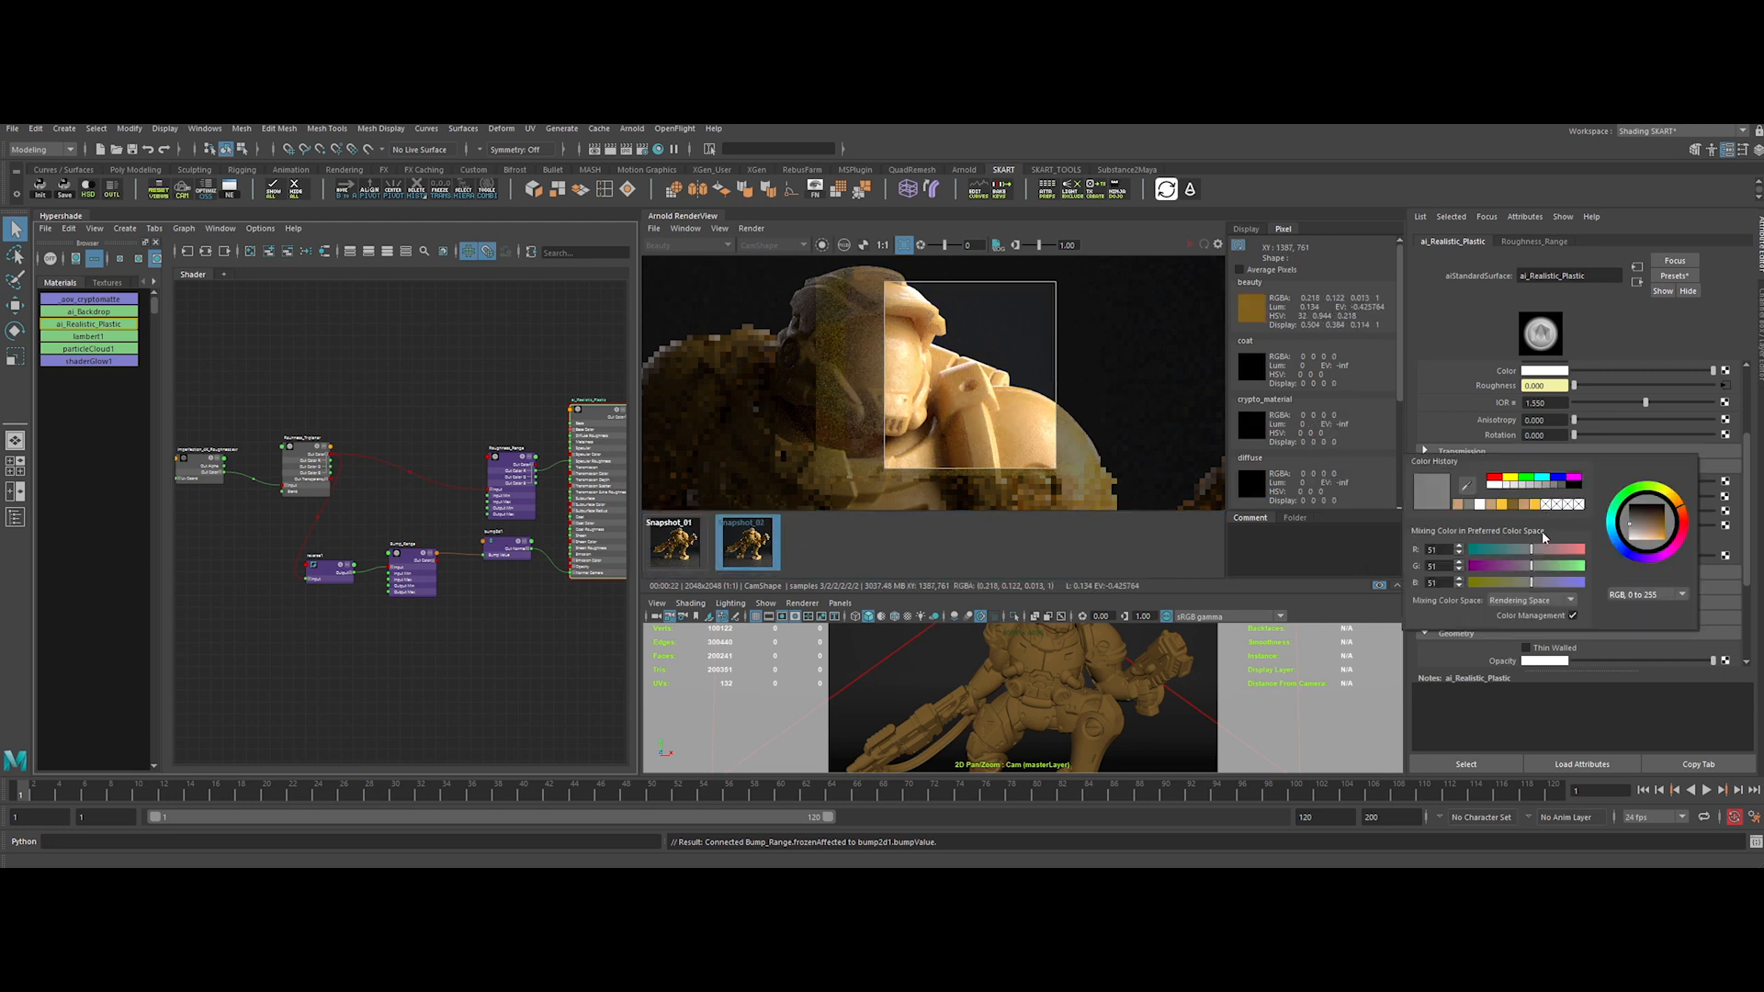
{"action": "left_click", "coordinate": [1647, 596]}
{"action": "left_click", "coordinate": [1645, 611]}
{"action": "type", "text": "1"}
{"action": "key", "text": "Tab"}
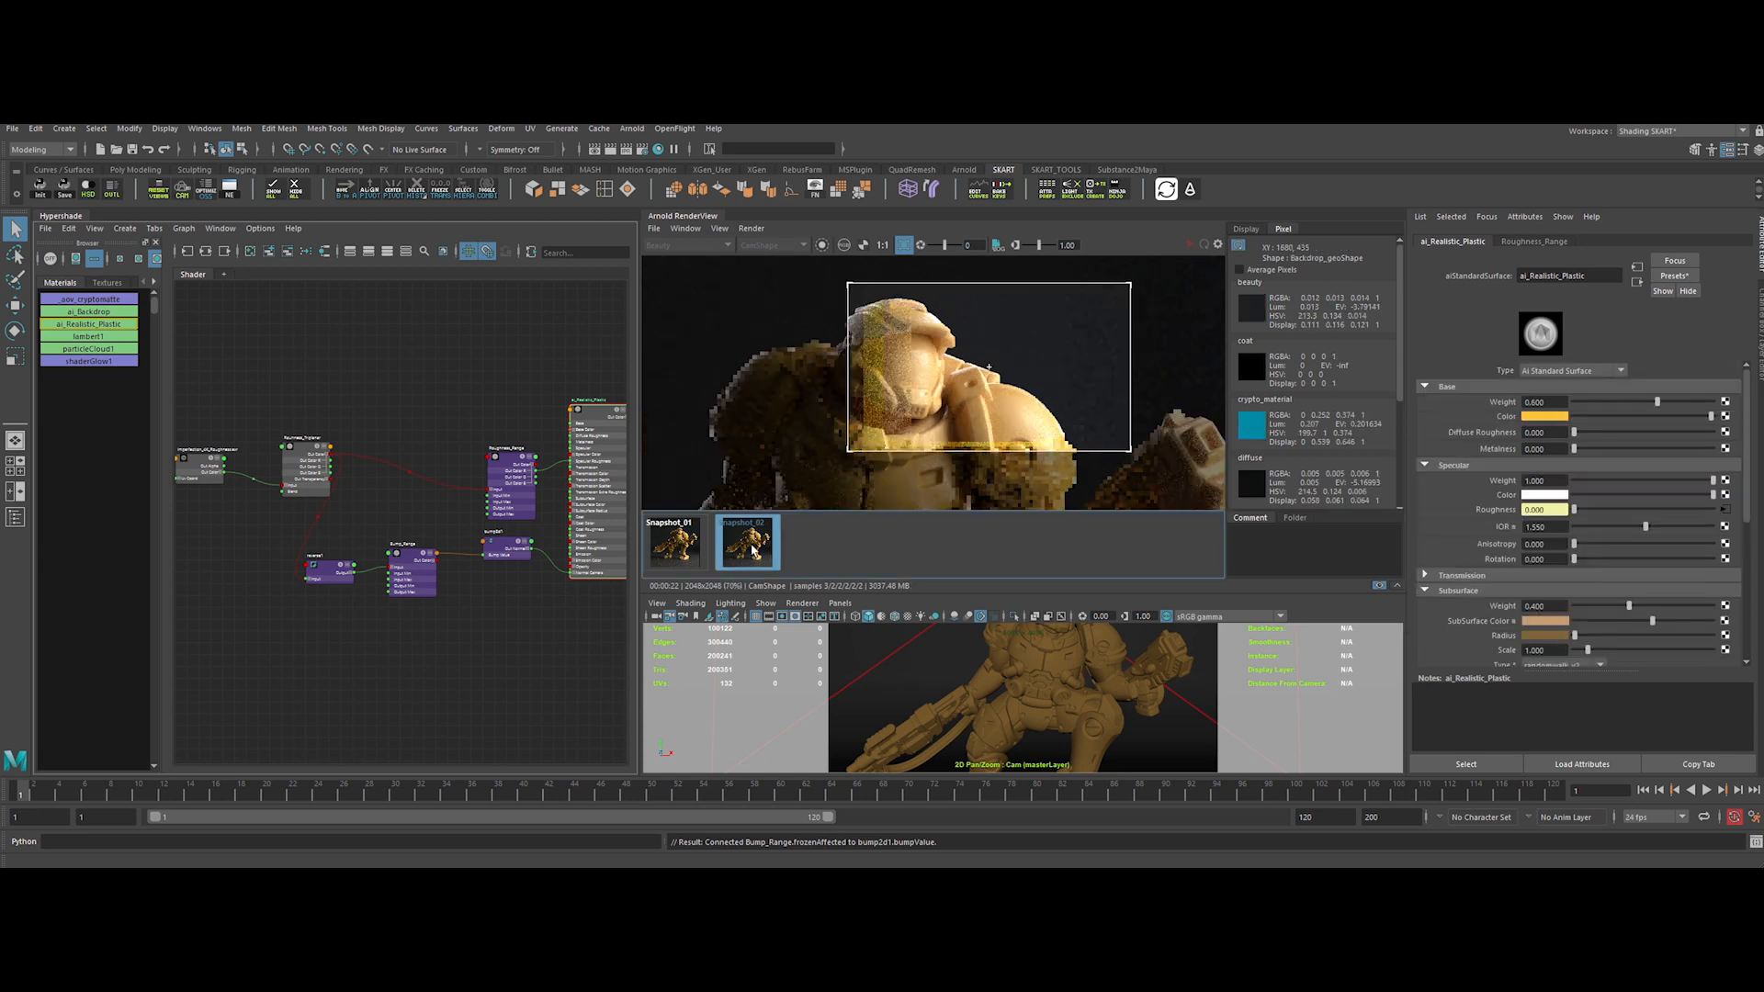
Examine the tinted subsurface render of the helmet and compare it repeatedly with Snapshot_01
{"action": "left_click", "coordinate": [752, 549]}
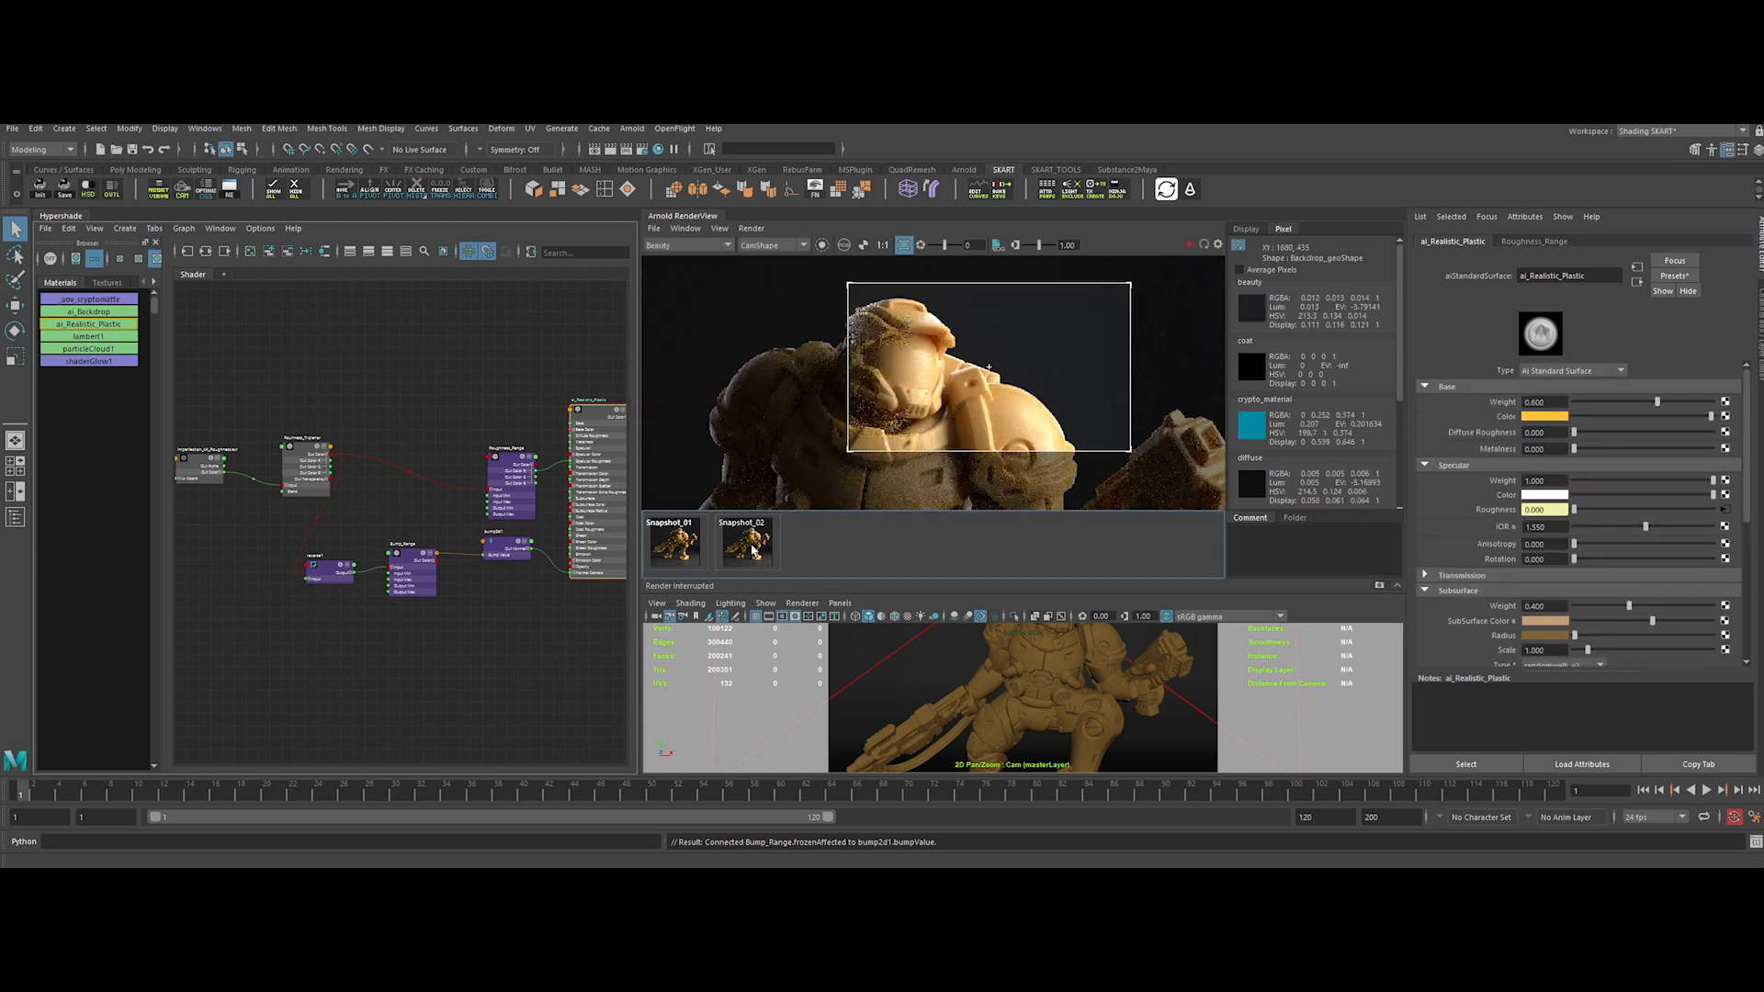
{"action": "scroll", "coordinate": [911, 427], "scroll_direction": "up", "scroll_amount": 2}
{"action": "middle_click_drag", "start_coordinate": [837, 472], "coordinate": [818, 497]}
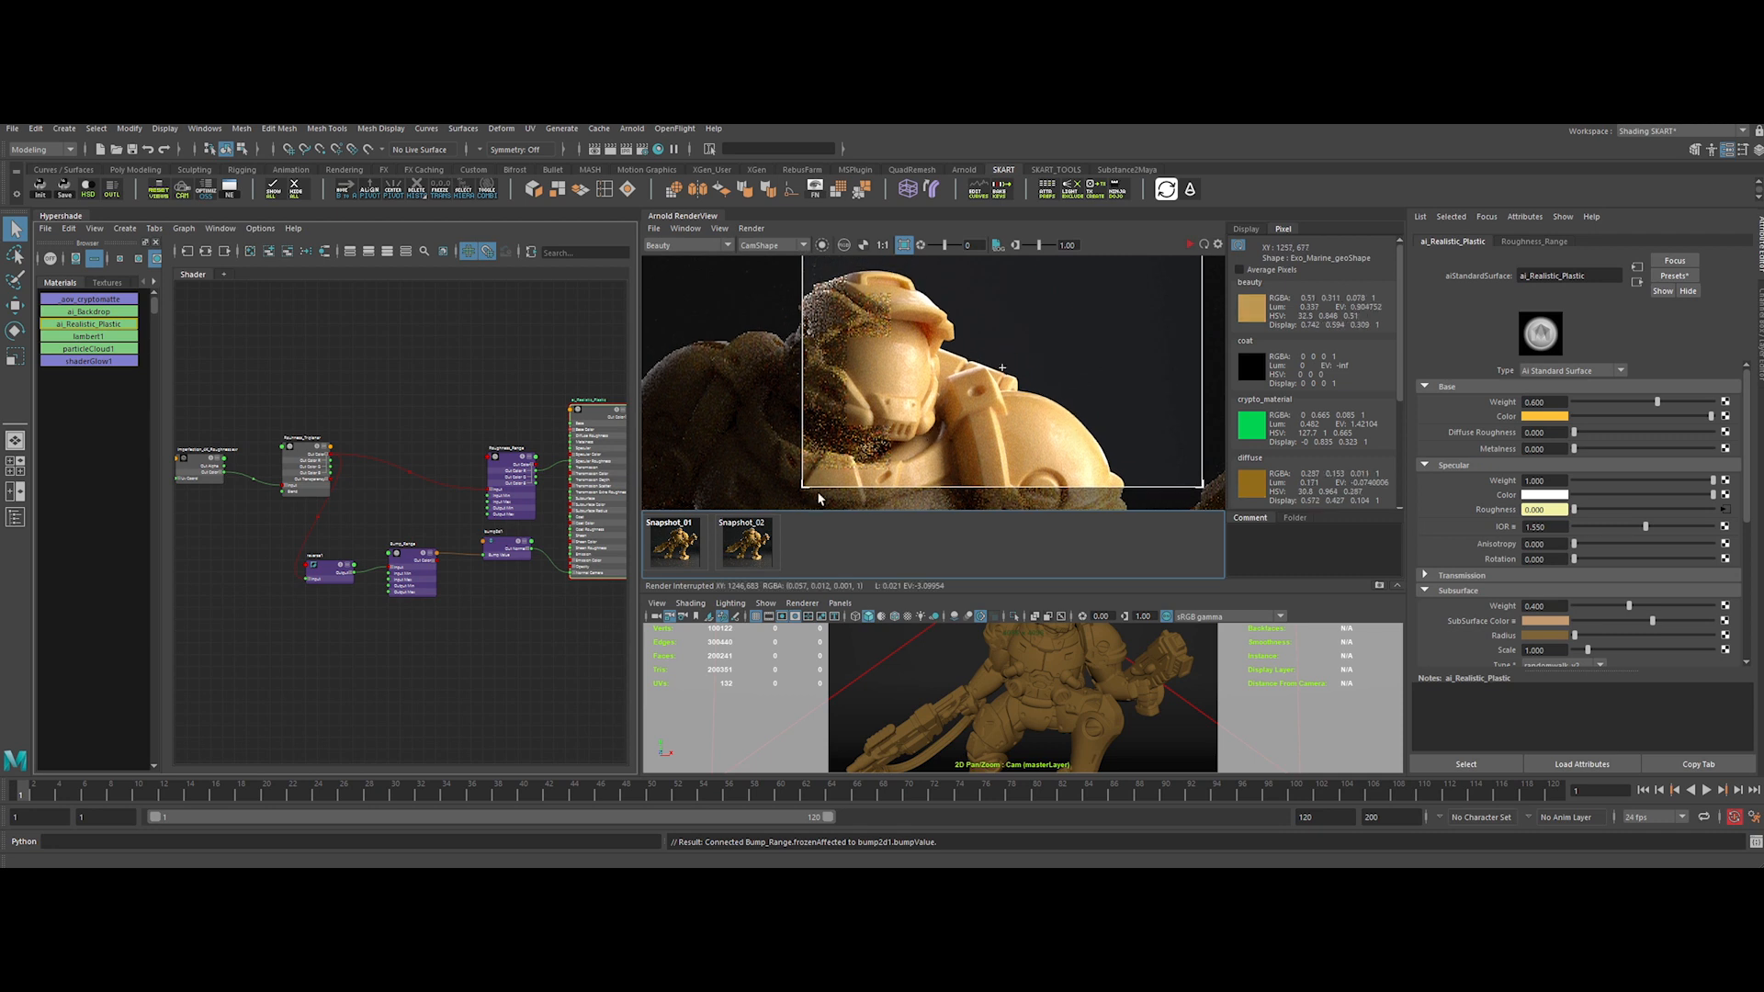
{"action": "left_click", "coordinate": [684, 544]}
{"action": "left_click", "coordinate": [685, 544]}
{"action": "left_click", "coordinate": [684, 544]}
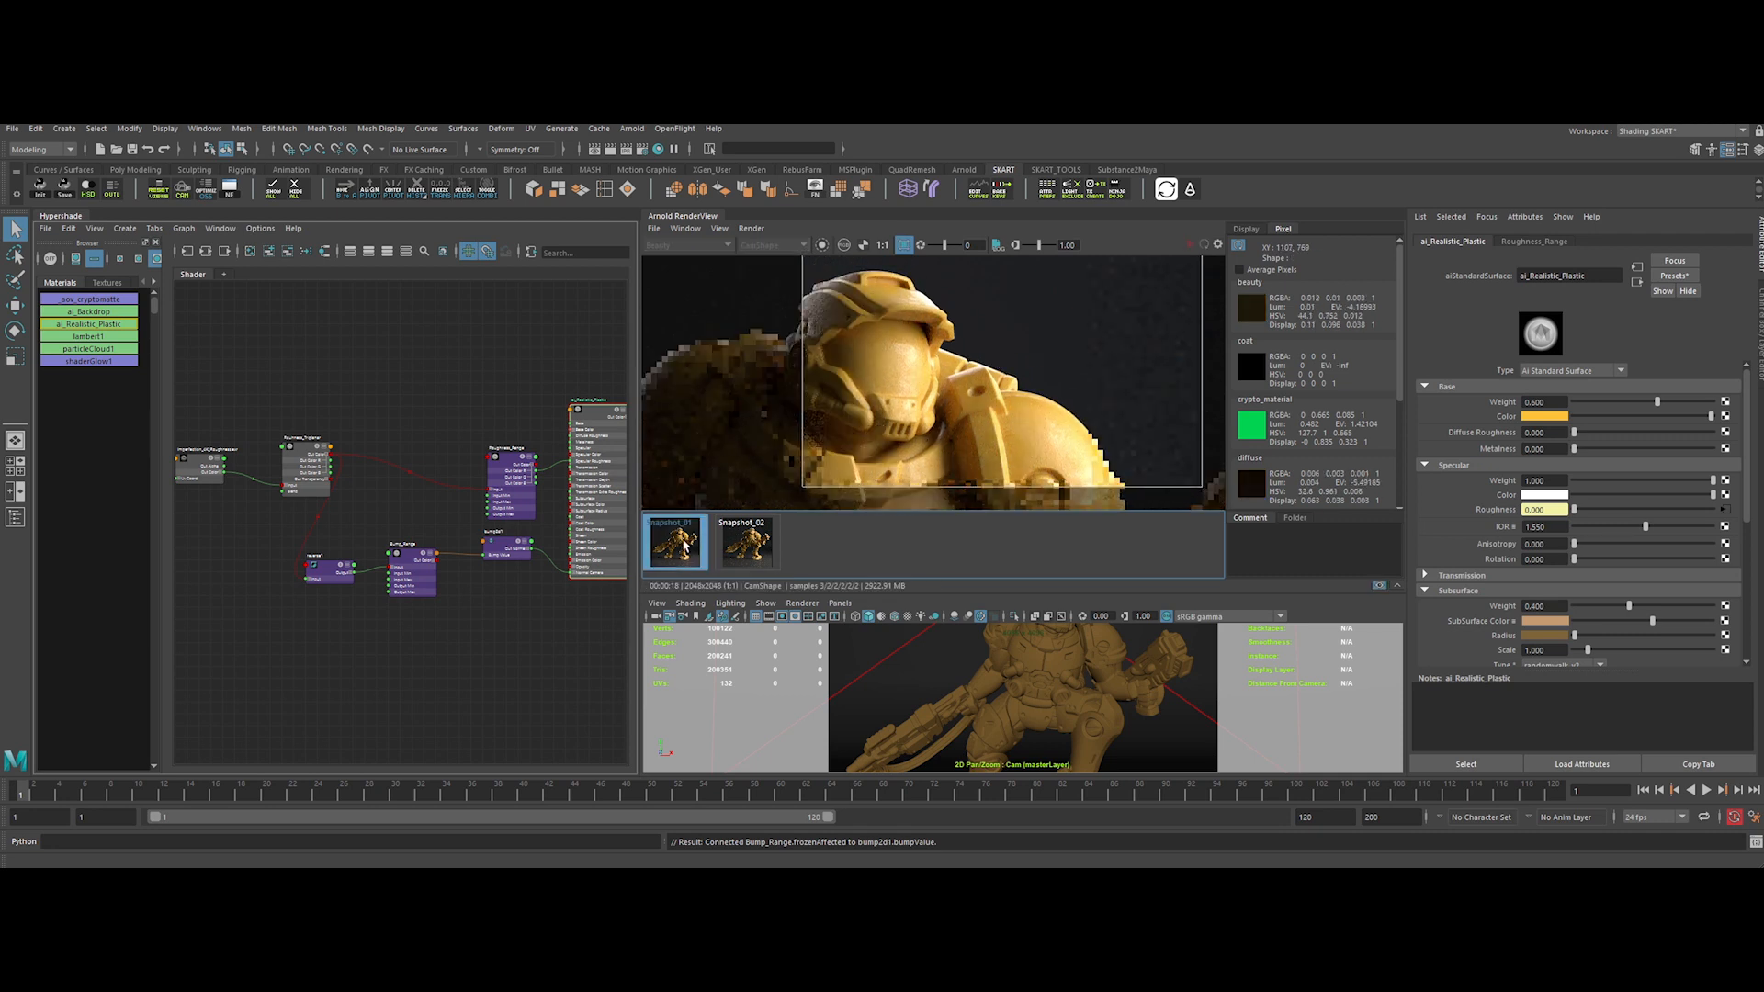
{"action": "left_click", "coordinate": [684, 544]}
{"action": "left_click", "coordinate": [684, 544]}
{"action": "left_click", "coordinate": [684, 544]}
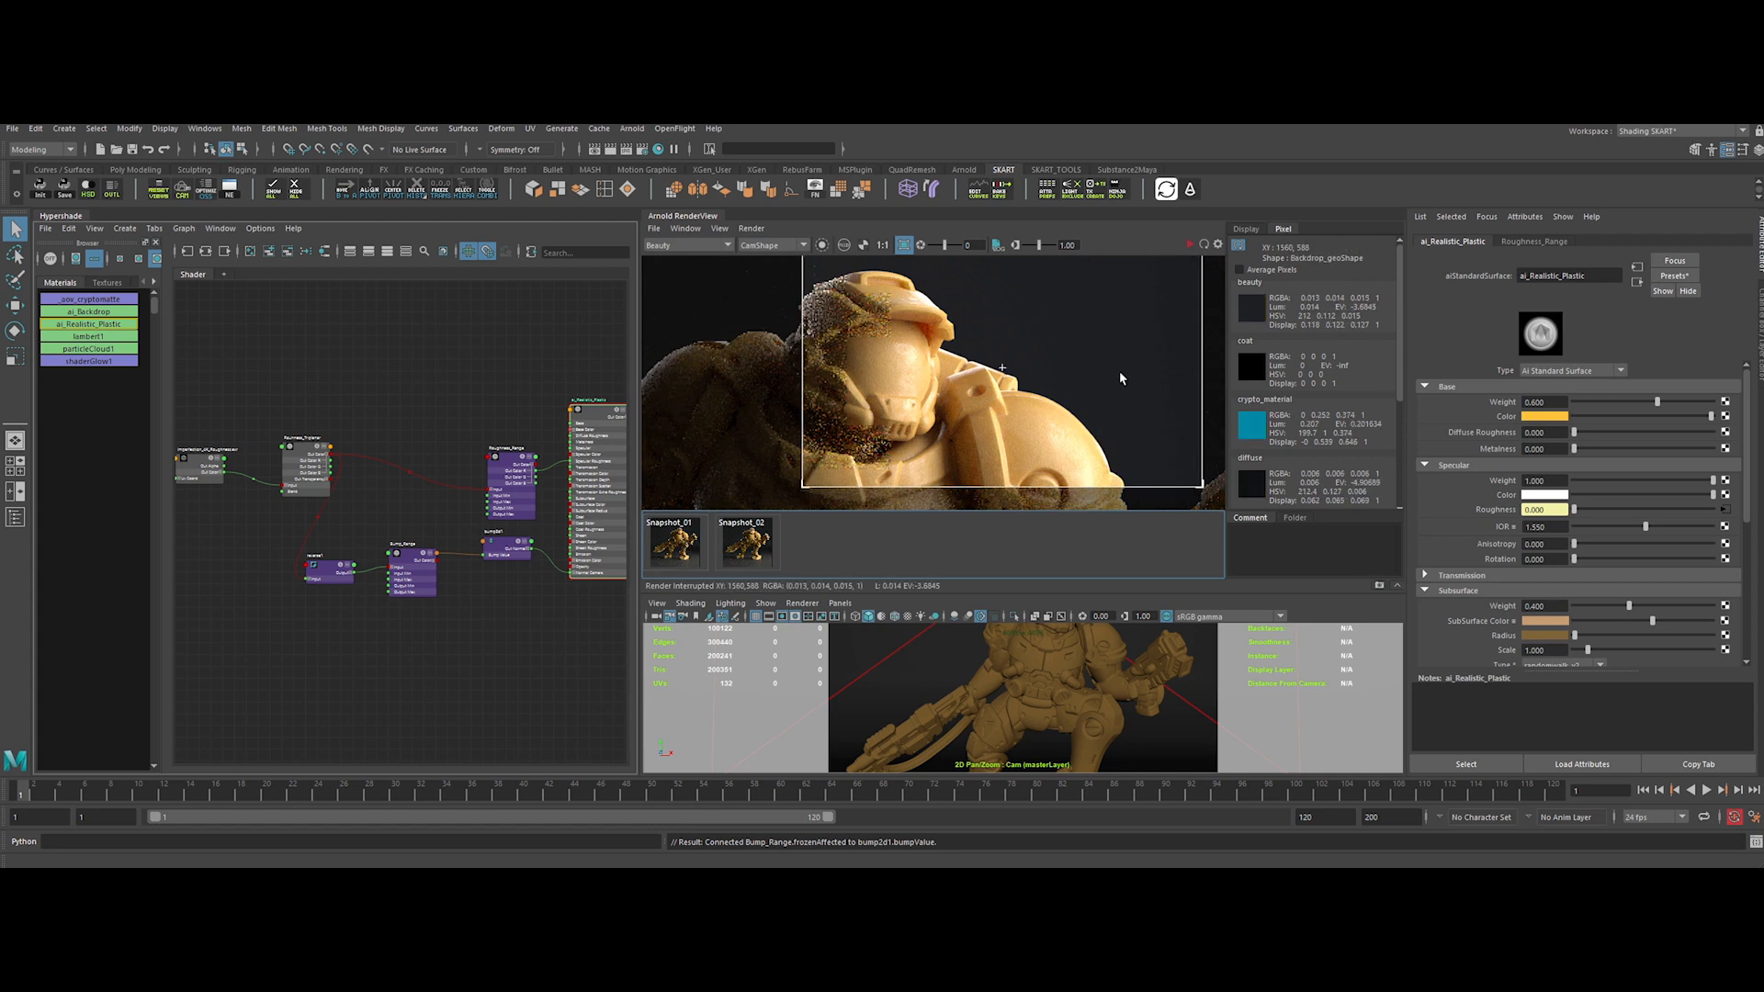
Expand the Coat settings of ai_Realistic_Plastic and open the coat Weight for editing
{"action": "scroll", "coordinate": [1075, 360], "scroll_direction": "down", "scroll_amount": 2}
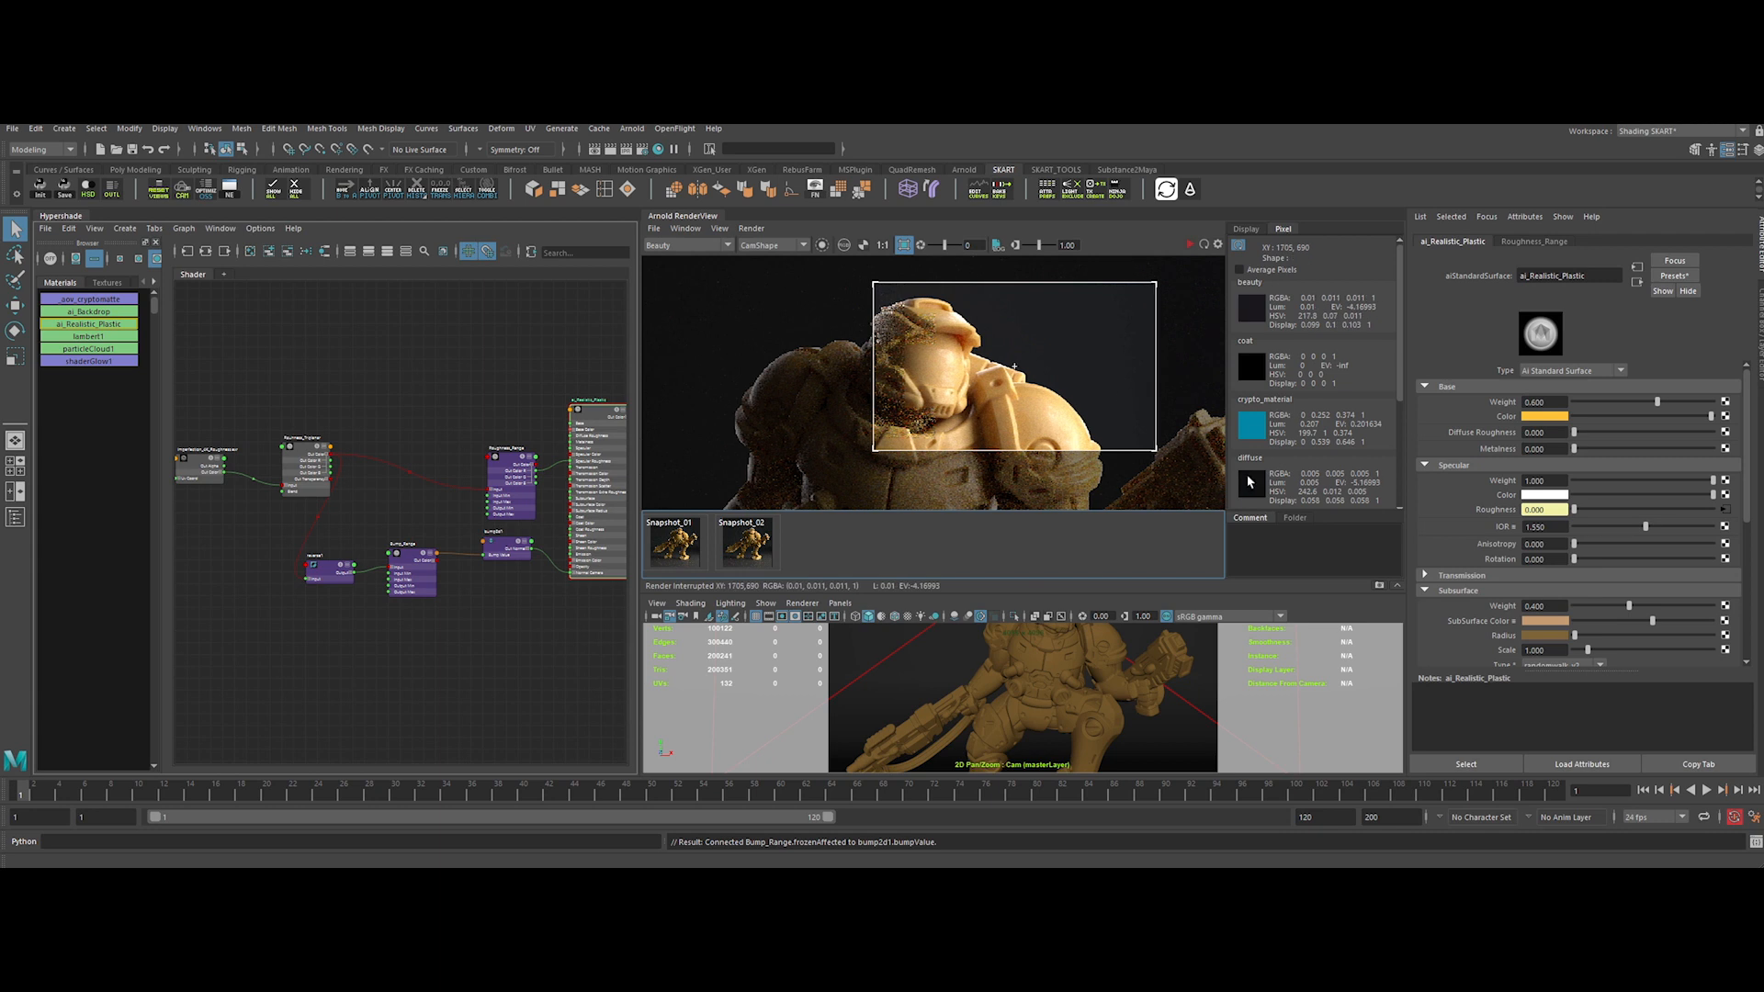
{"action": "scroll", "coordinate": [1519, 462], "scroll_direction": "down", "scroll_amount": 5}
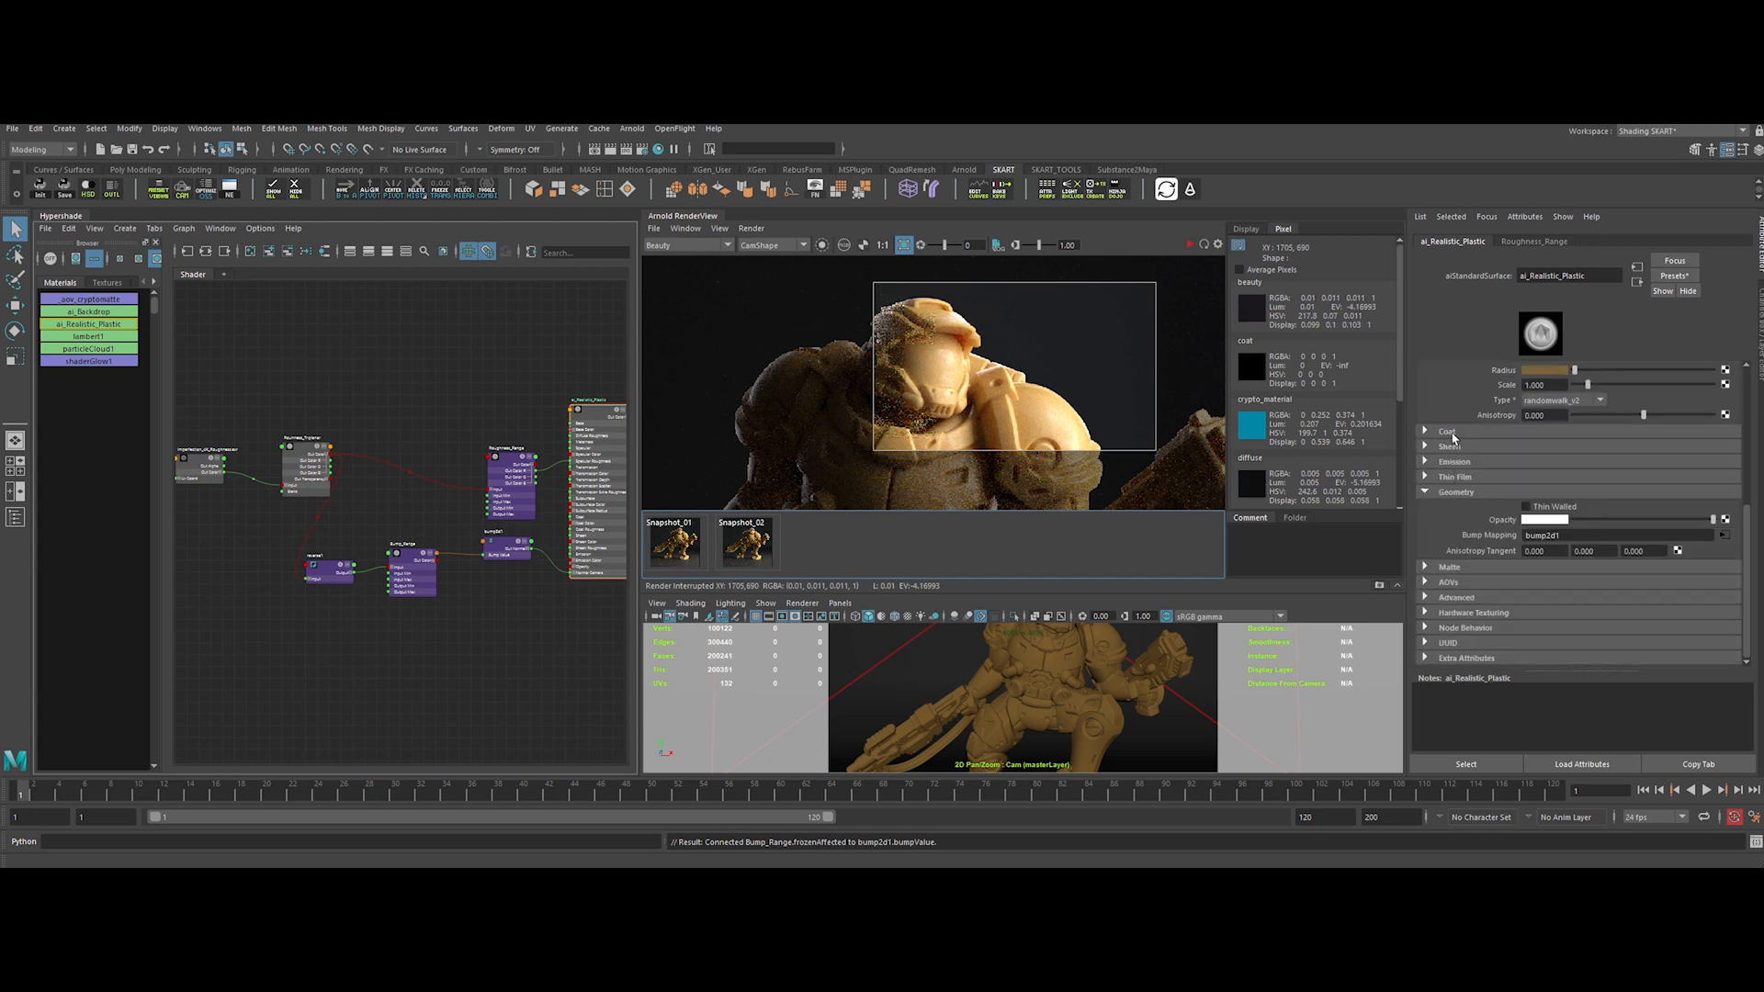
{"action": "left_click", "coordinate": [1438, 432]}
{"action": "left_click", "coordinate": [1544, 447]}
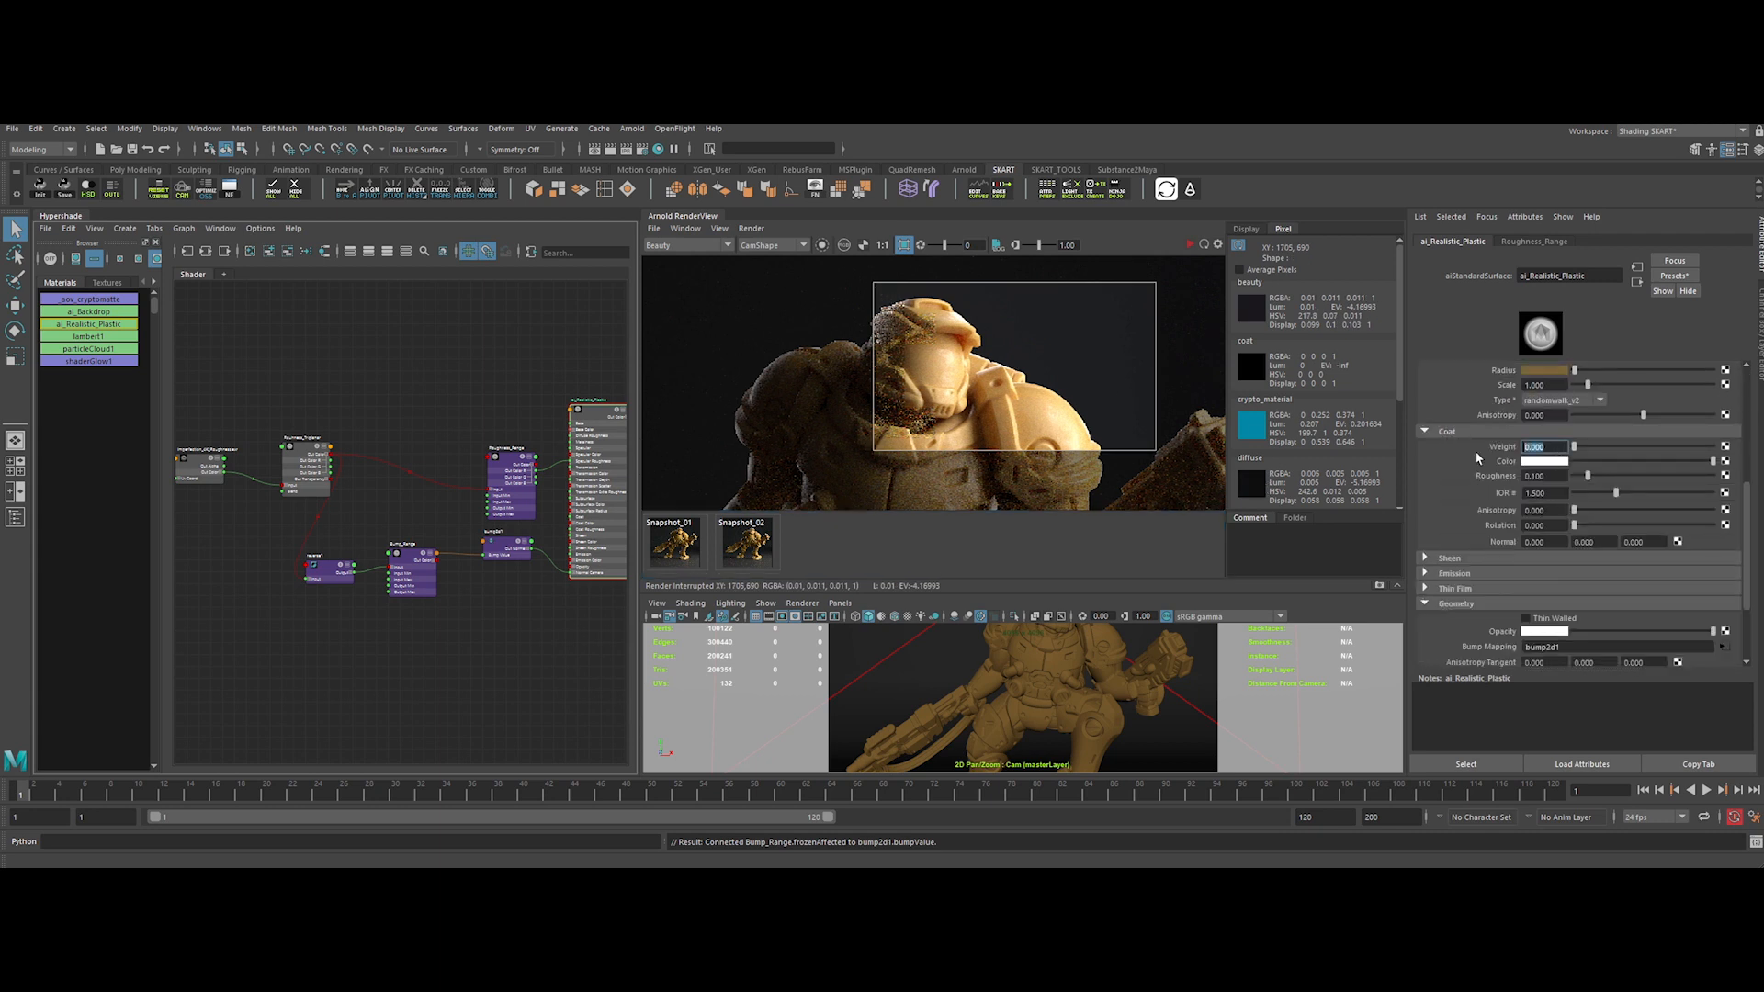